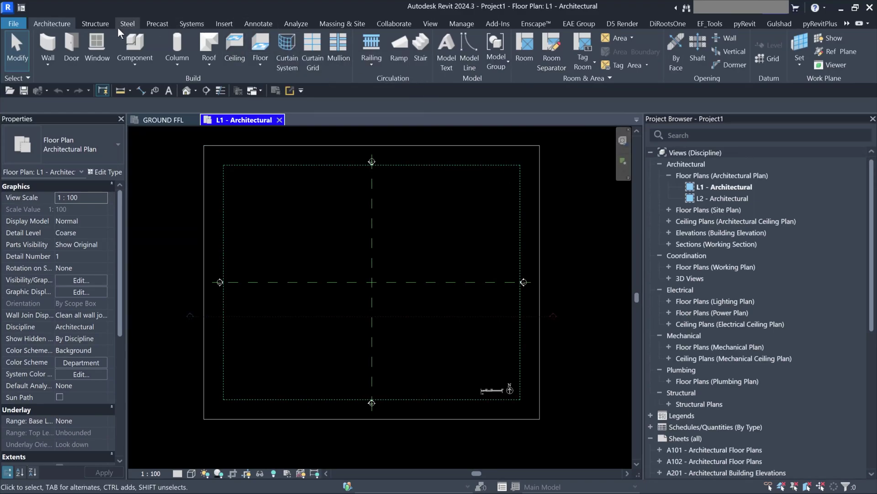
left_click(428, 23)
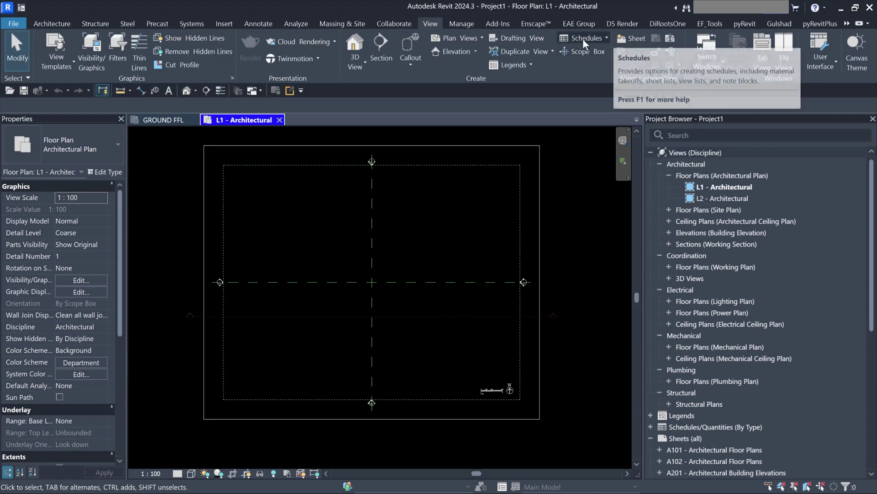
left_click(606, 37)
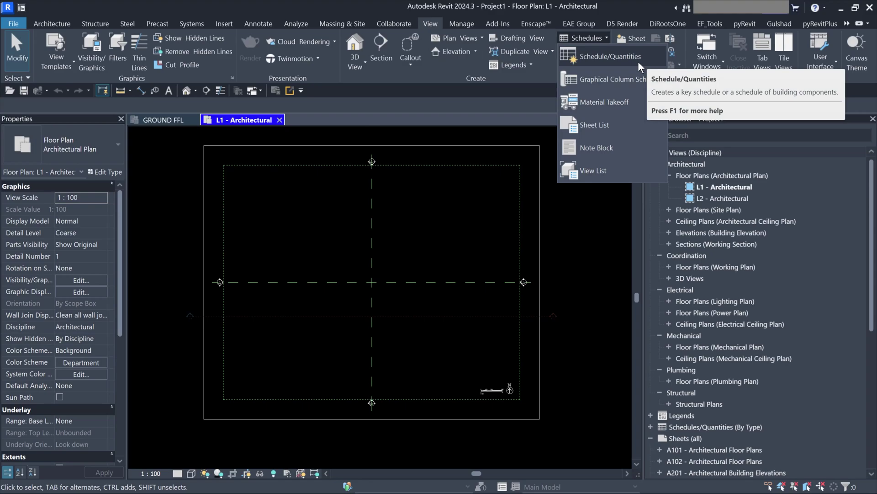
left_click(397, 232)
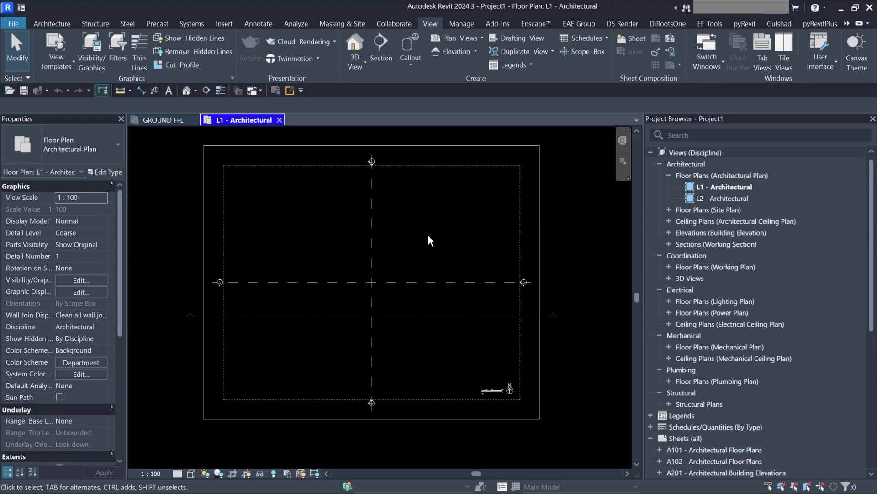
scroll(433, 347, "down", 3)
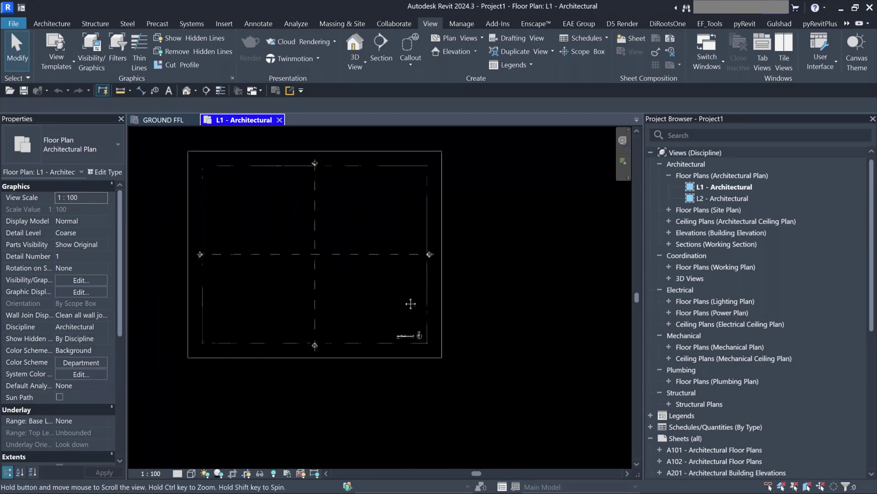
scroll(371, 328, "up", 1)
middle_click_drag(371, 328, 386, 320)
scroll(338, 343, "up", 1)
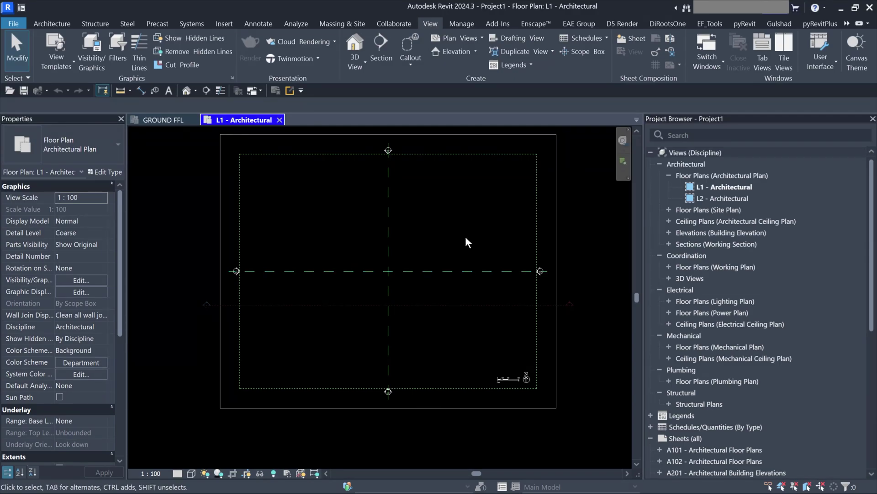
middle_click_drag(308, 176, 306, 202)
left_click_drag(221, 162, 583, 462)
left_click(390, 208)
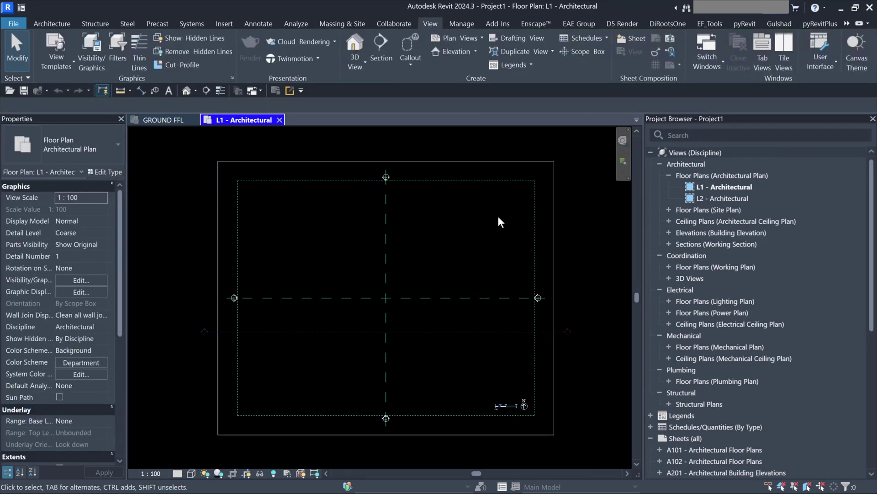
scroll(380, 234, "down", 2)
middle_click_drag(454, 252, 300, 259)
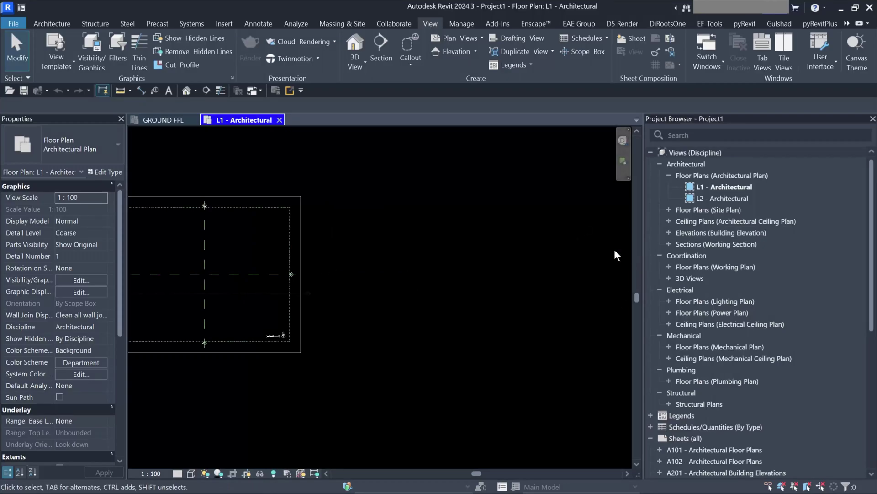
scroll(585, 252, "down", 1)
middle_click_drag(200, 284, 345, 303)
scroll(300, 287, "up", 3)
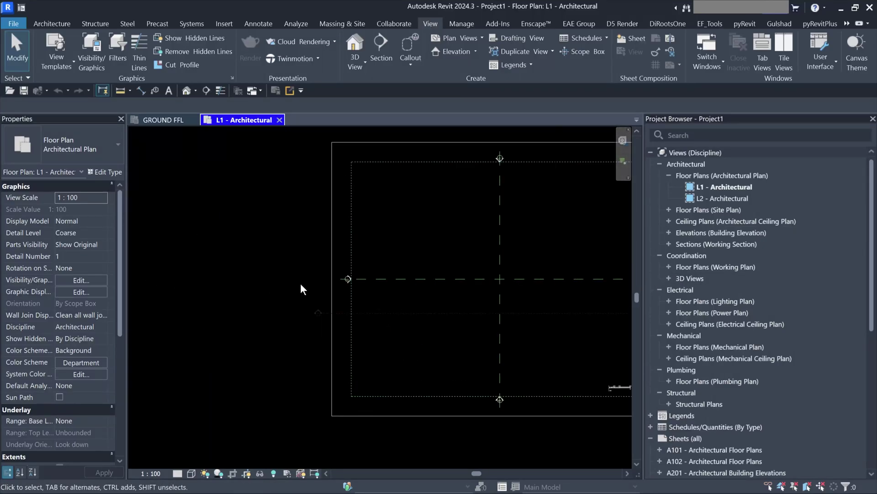
middle_click_drag(472, 284, 365, 291)
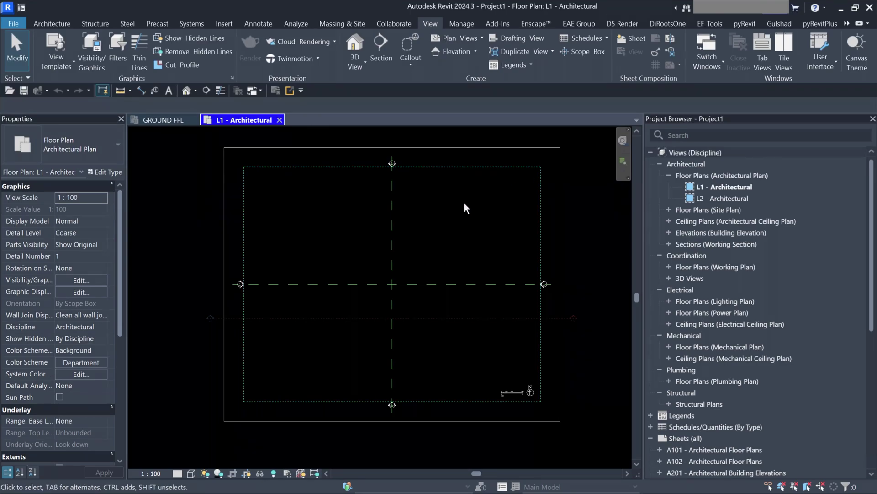
middle_click_drag(471, 235, 454, 248)
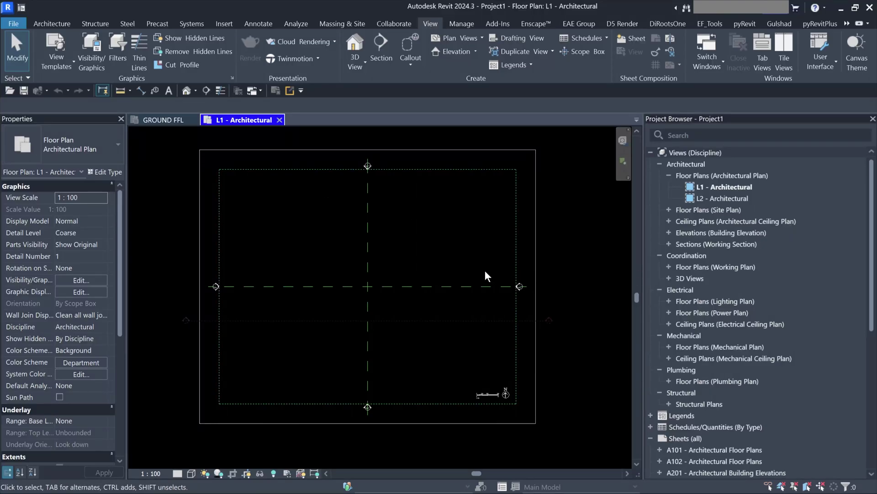
mouse_move(364, 268)
middle_mouse_down()
mouse_move(381, 287)
mouse_move(372, 281)
middle_mouse_up()
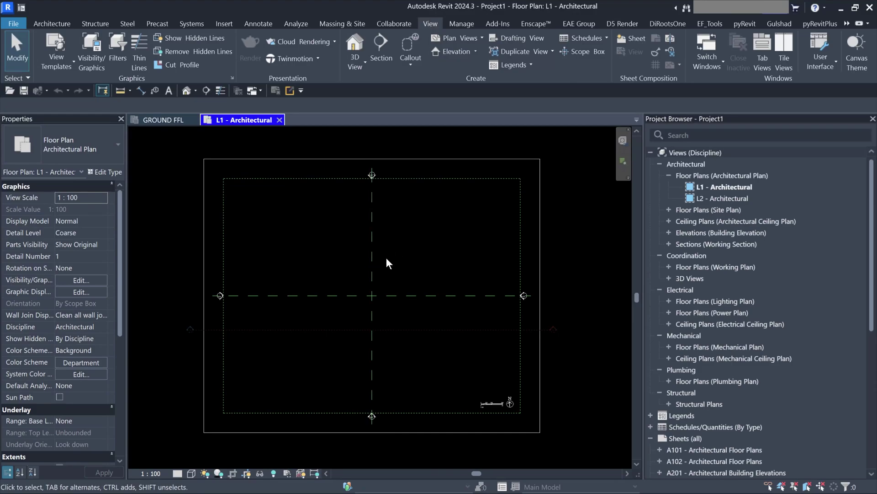
- Start an architectural wall and look through the available wall types, keeping Generic - 200mm
left_click(41, 23)
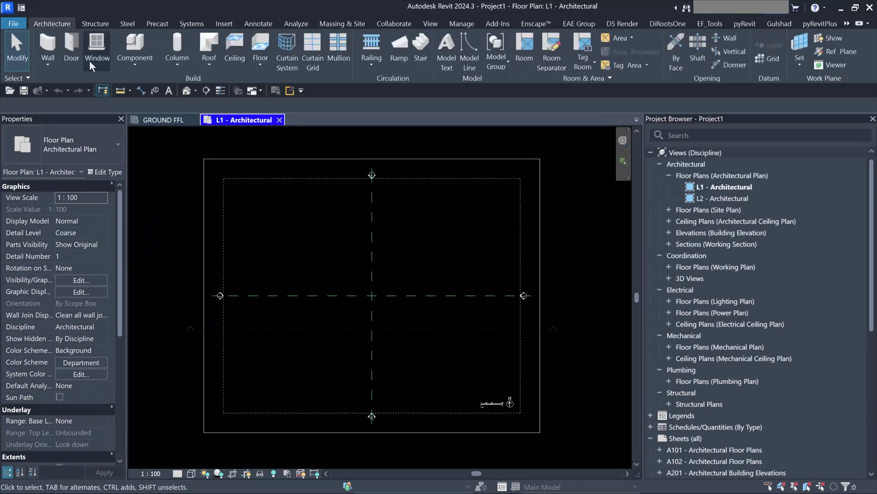
left_click(44, 62)
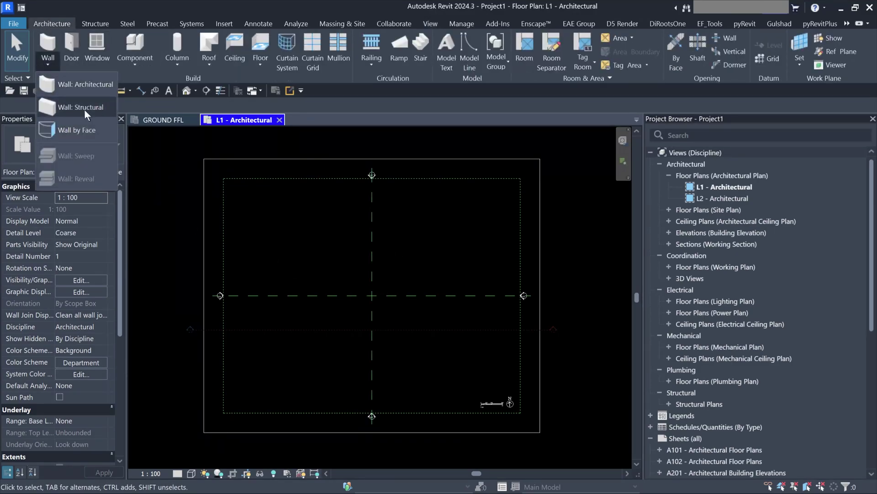
left_click(52, 83)
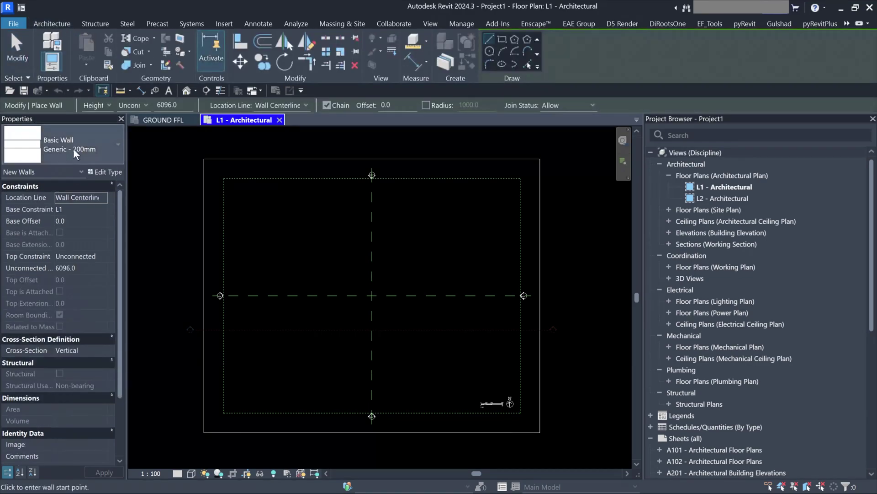
left_click(73, 148)
scroll(61, 234, "down", 5)
scroll(61, 234, "up", 10)
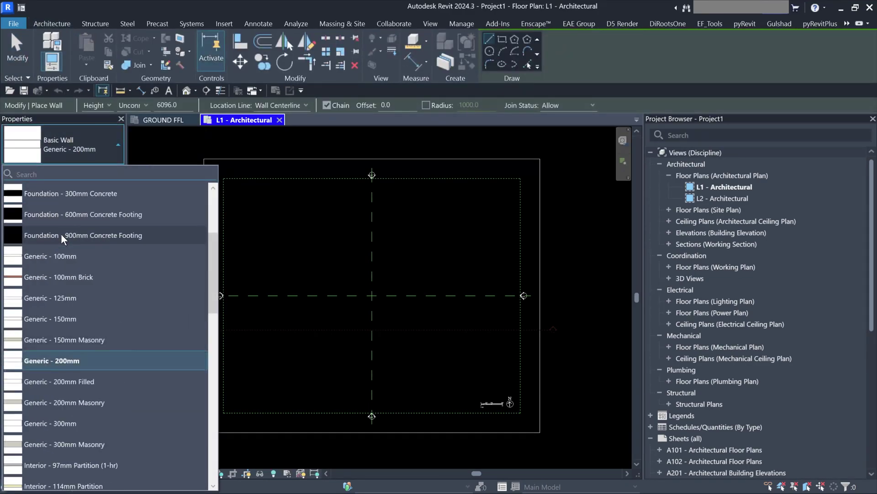
scroll(127, 208, "down", 5)
key("Escape")
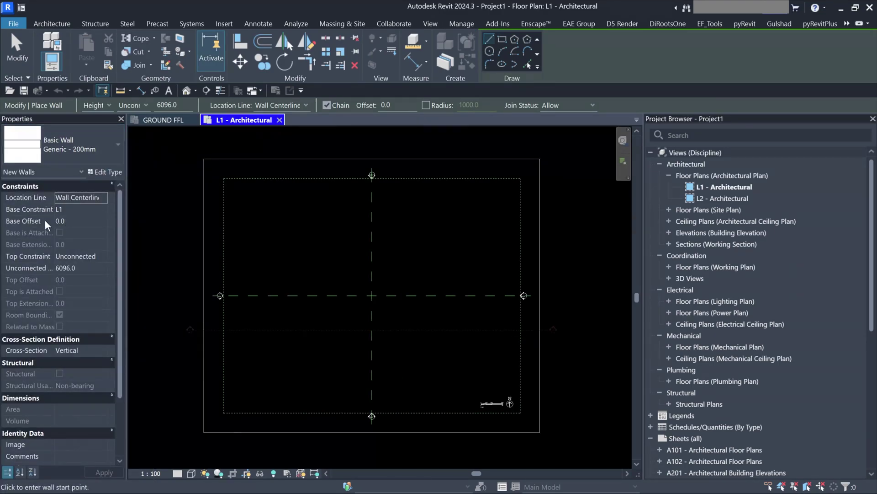
- Set the new wall's top constraint to Up to level: L1 with a top offset of 1000 mm
left_click(89, 256)
left_click(103, 255)
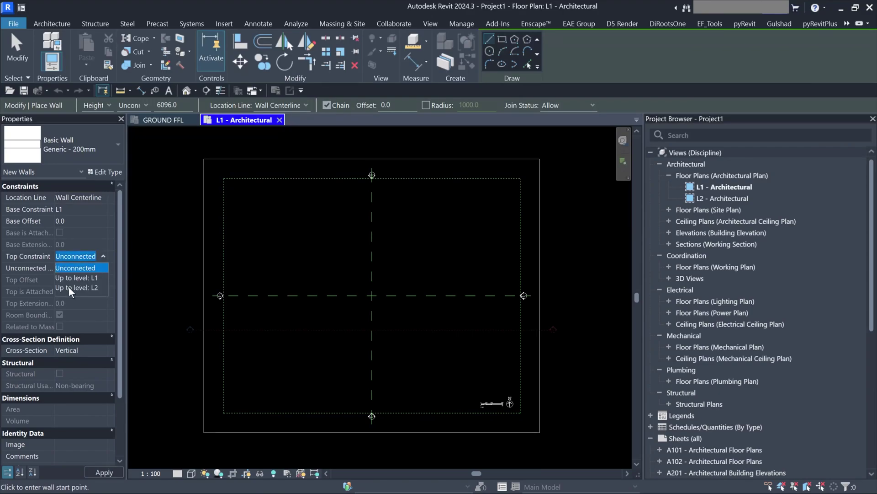
left_click(69, 278)
left_click(79, 280)
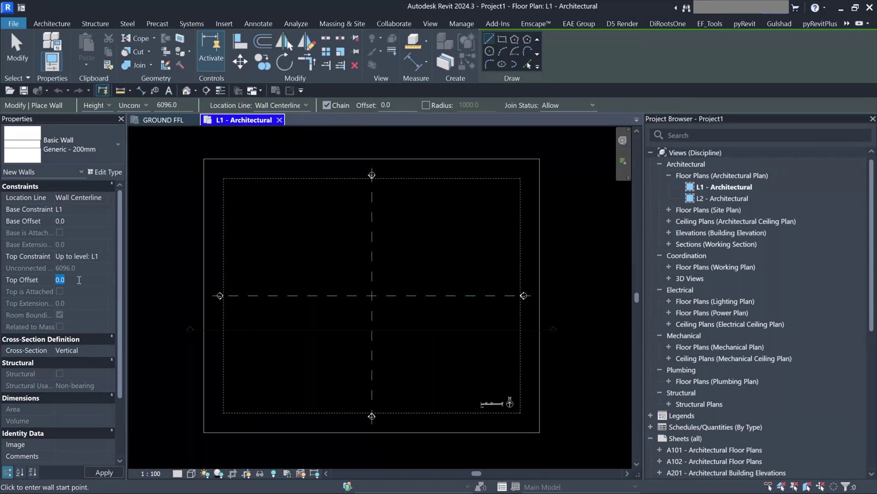
type("1000")
- Draw one horizontal wall 1000 mm long above the horizontal reference line, in the plan's left half
scroll(320, 258, "up", 2)
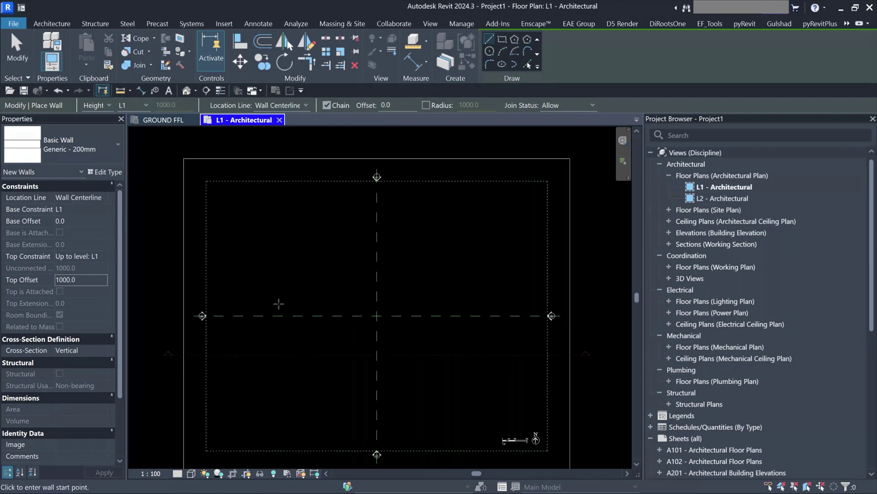
left_click(292, 300)
scroll(303, 302, "up", 2)
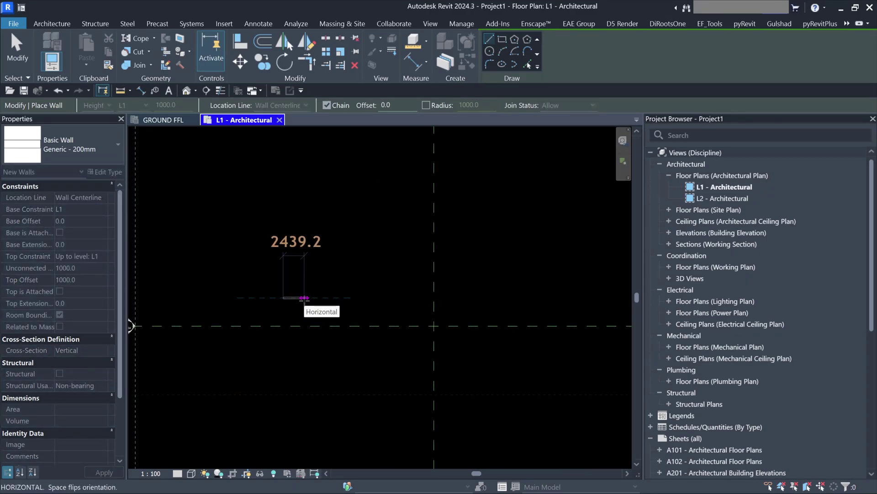
type("1000")
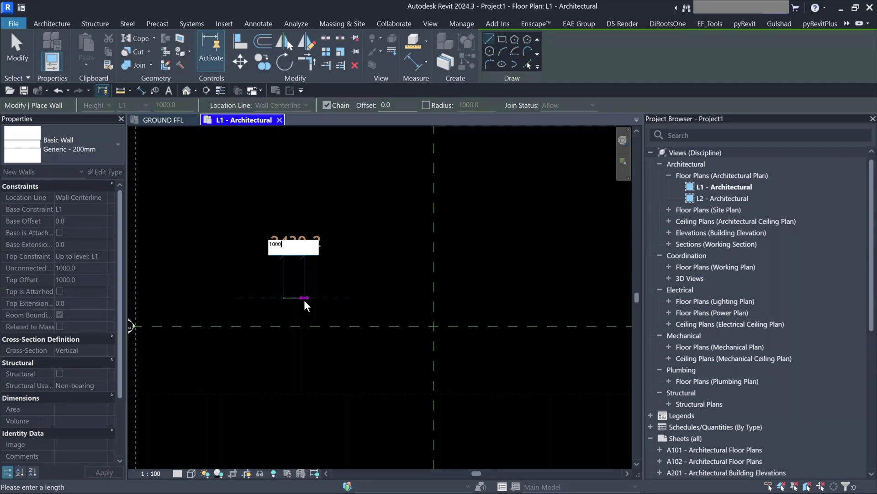
key("Return")
key("Escape")
key("Escape")
scroll(270, 294, "up", 1)
left_click(274, 281)
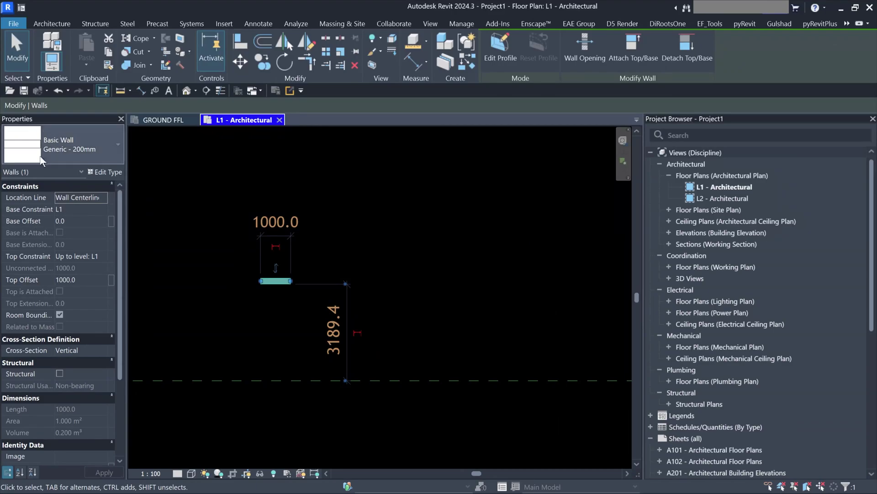
key("Escape")
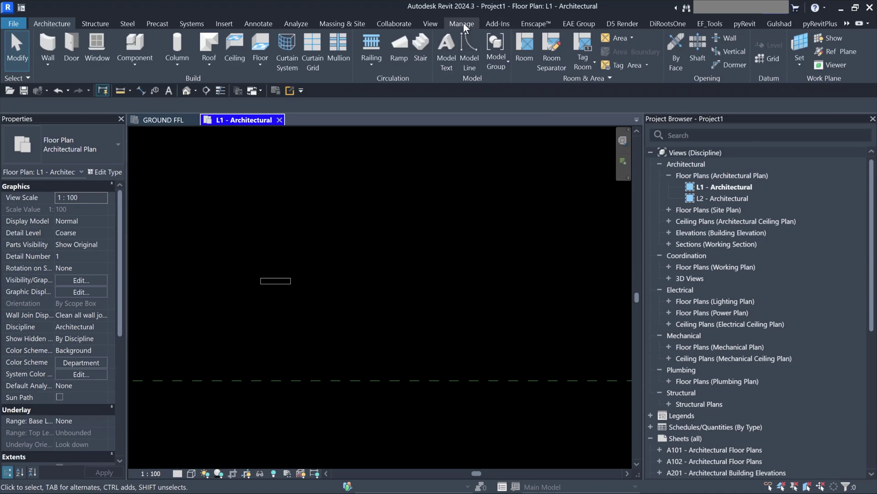
- Start a new Schedule/Quantities schedule and enlarge its dialog to show more categories
left_click(428, 24)
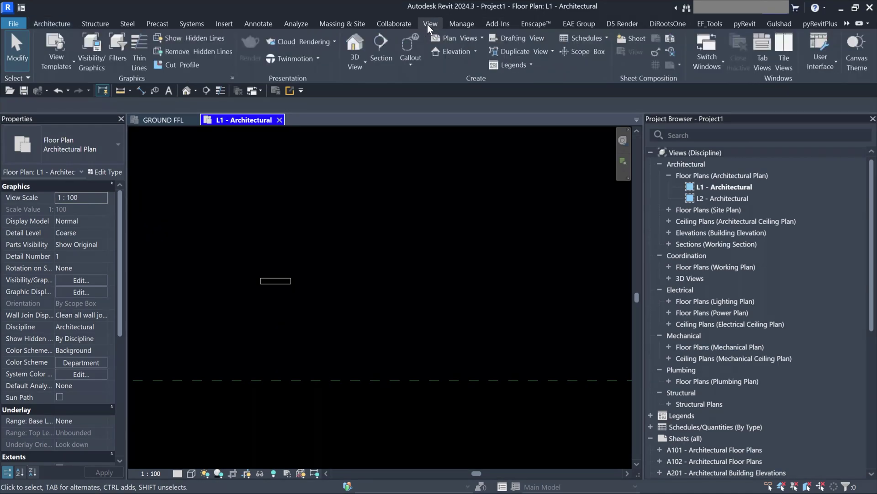
left_click(600, 37)
left_click(591, 55)
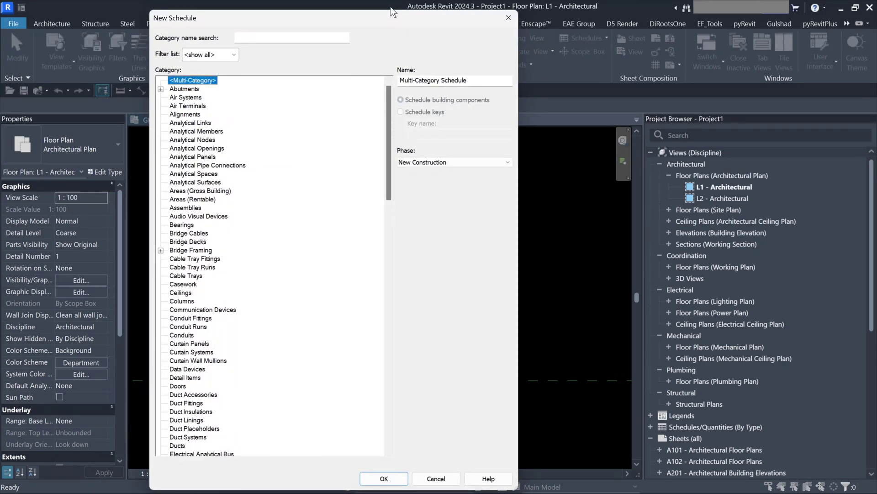
left_click_drag(390, 11, 428, 110)
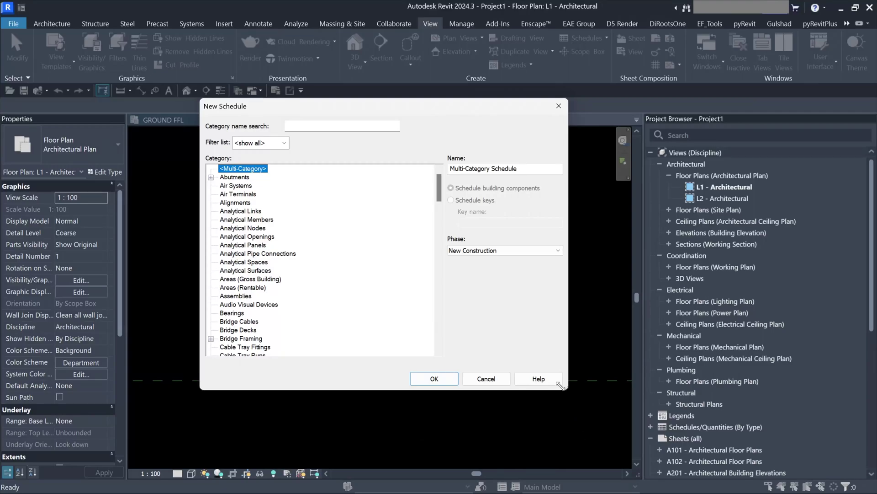
left_click_drag(566, 390, 653, 457)
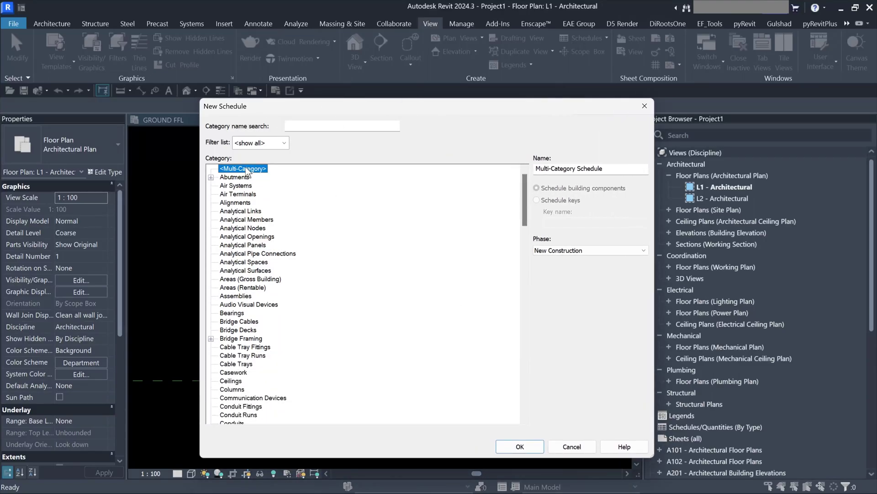
- Limit the schedule's category filter to Architecture only, excluding Structure, Mechanical, Electrical, Piping and Infrastructure
left_click(238, 195)
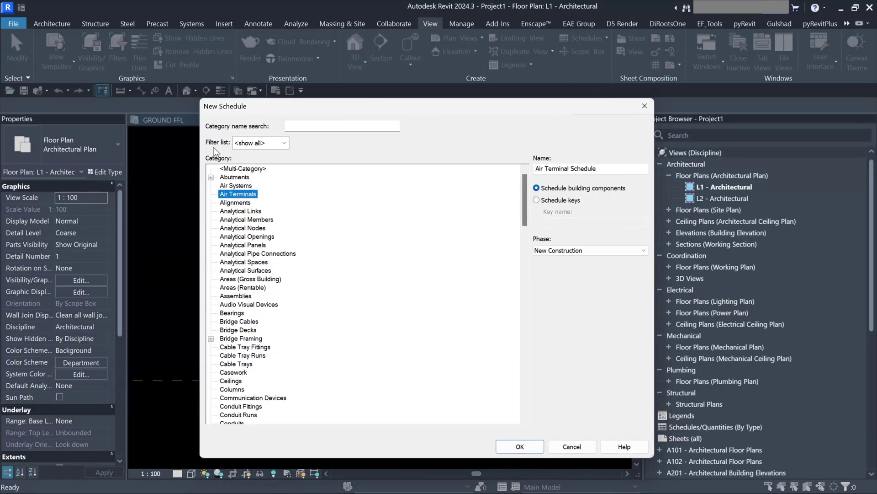
left_click(271, 142)
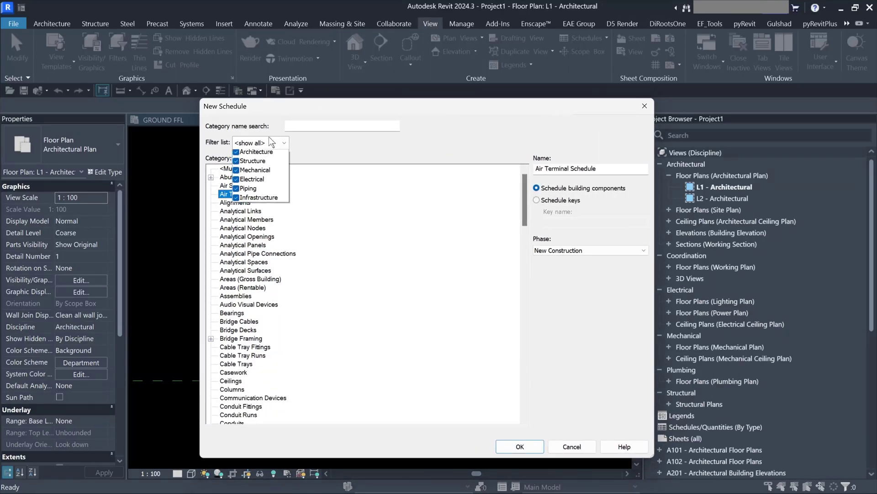
left_click(237, 164)
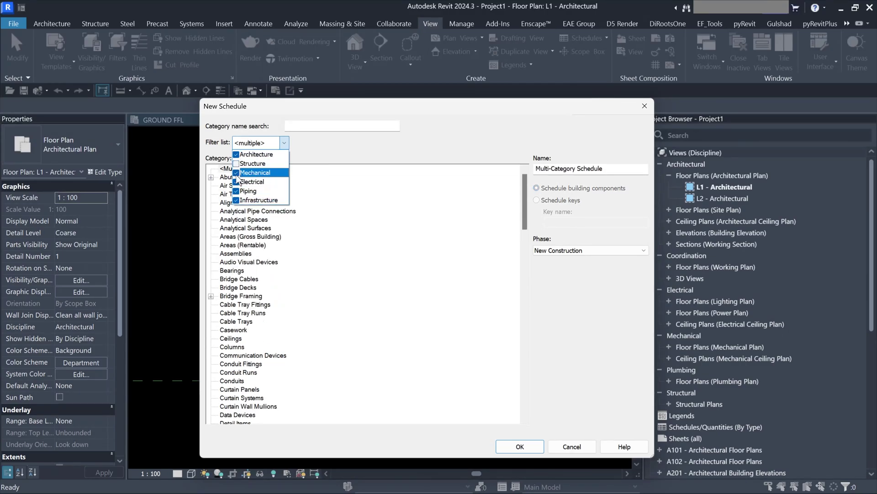
left_click(237, 173)
left_click(237, 182)
left_click(237, 199)
left_click(237, 192)
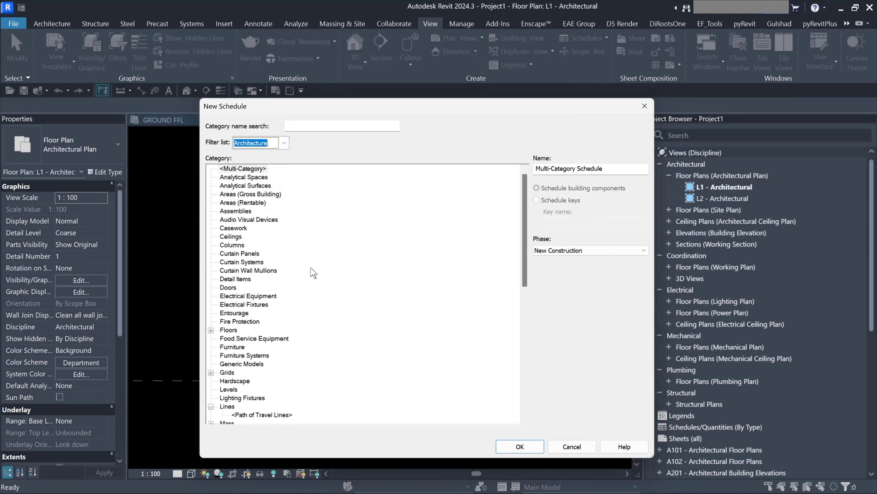
- Create a building component schedule for the Walls category, keeping the name Wall Schedule and the New Construction phase
left_click_drag(527, 188, 513, 321)
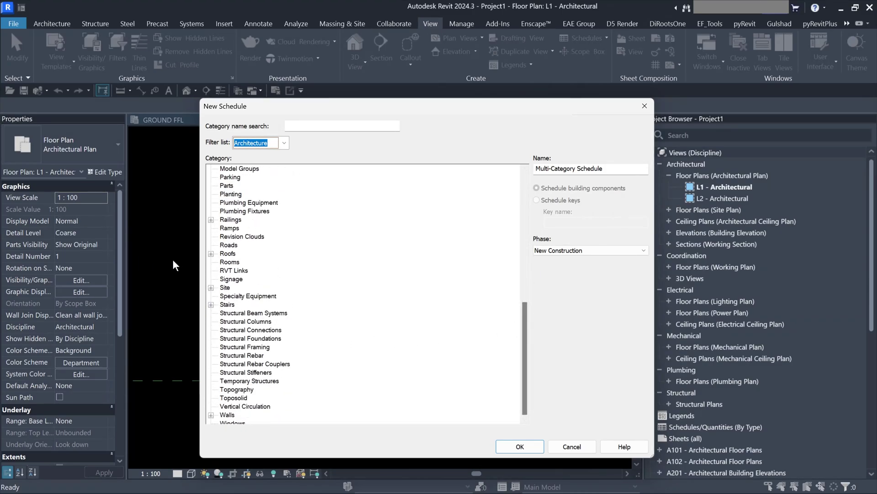
left_click(227, 415)
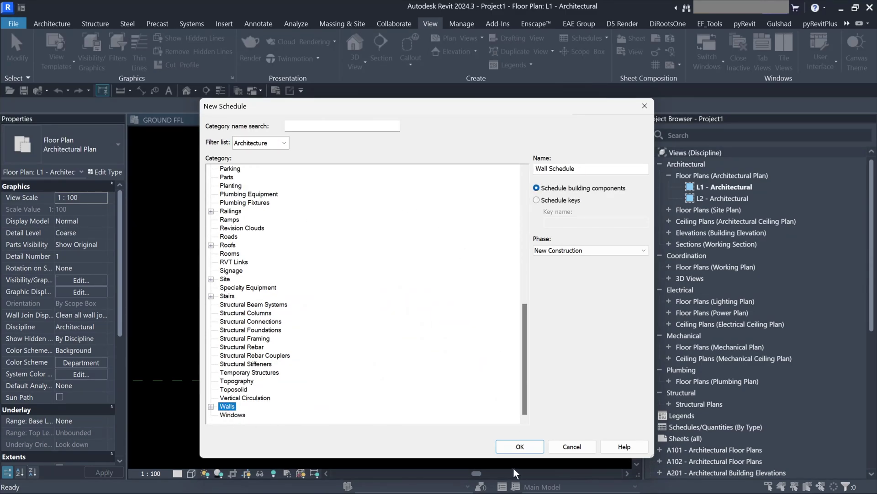
left_click(520, 447)
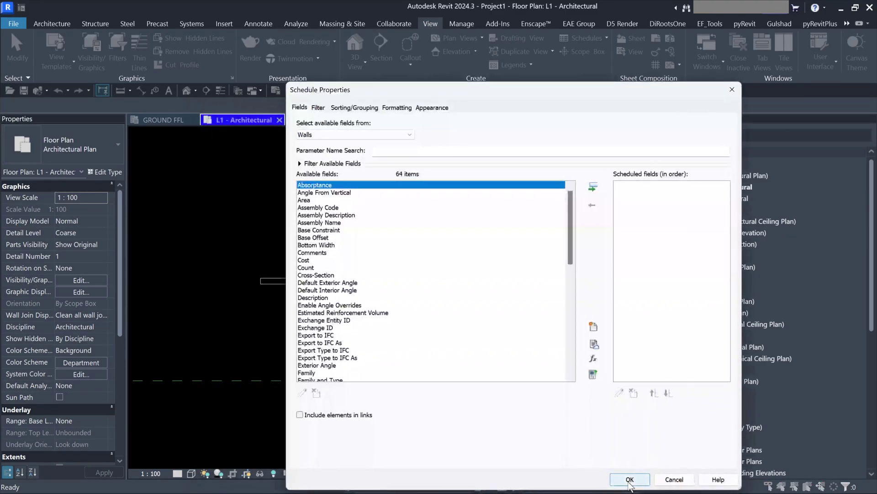
left_click_drag(525, 88, 421, 59)
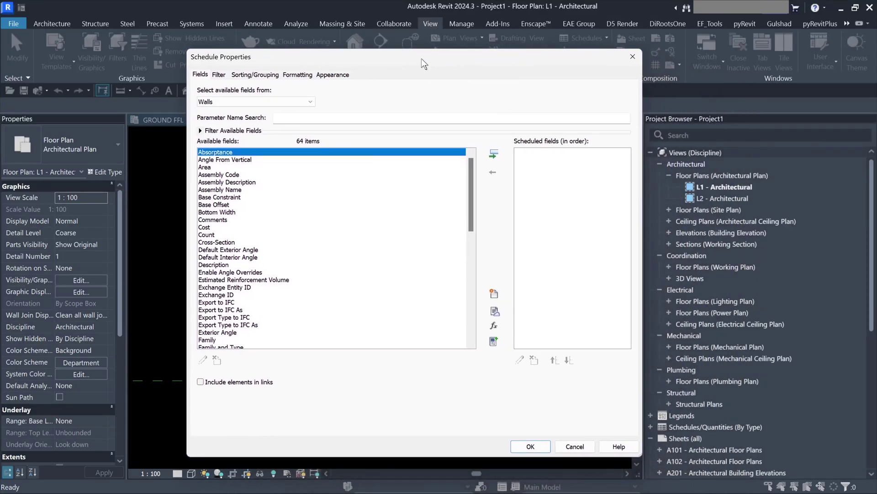
- Look through the available Walls fields to see which parameters can be scheduled
scroll(261, 273, "down", 3)
scroll(262, 273, "down", 5)
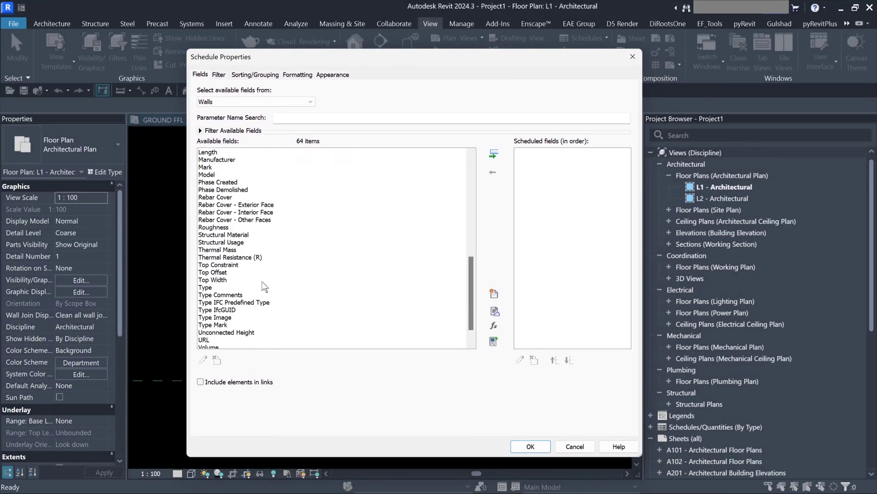
scroll(276, 248, "up", 2)
key("Home")
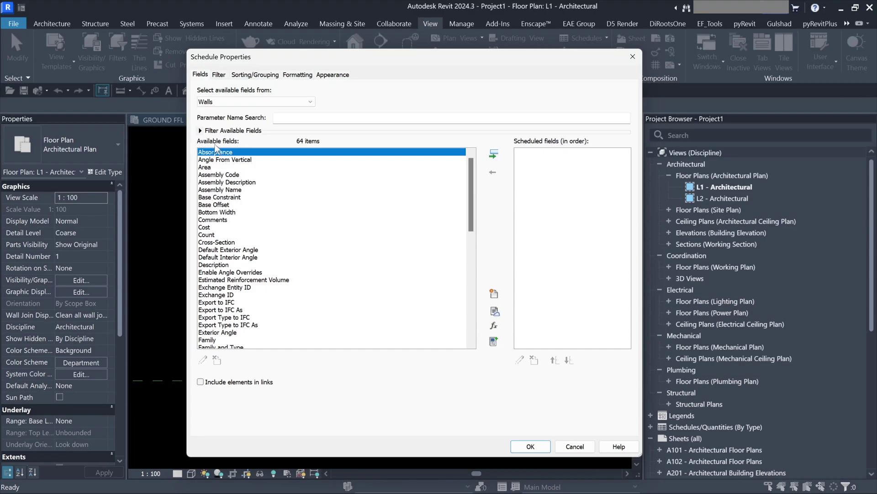
mouse_move(234, 254)
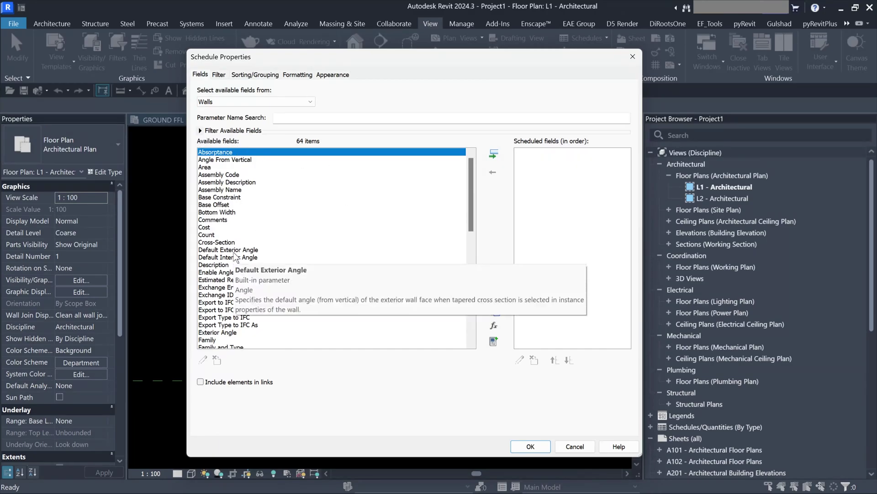
scroll(234, 257, "down", 12)
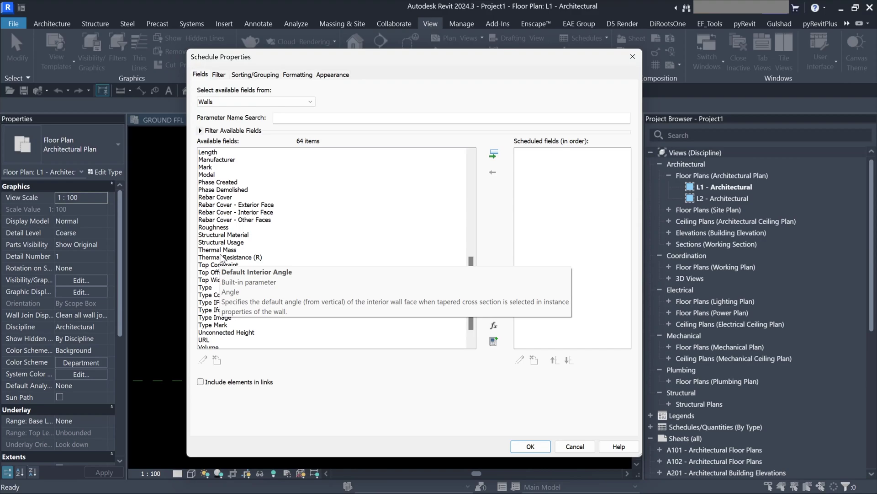
scroll(254, 201, "up", 12)
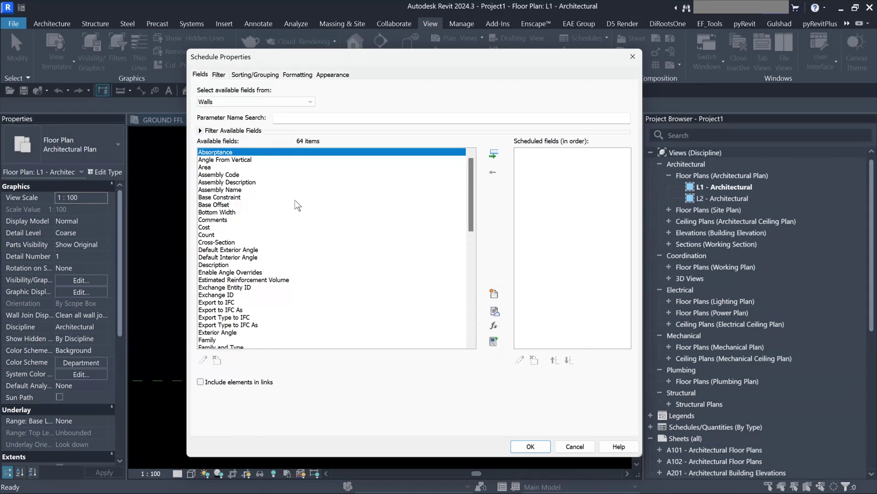
- Add the Type and Length fields to the wall schedule, in that order
scroll(253, 201, "down", 3)
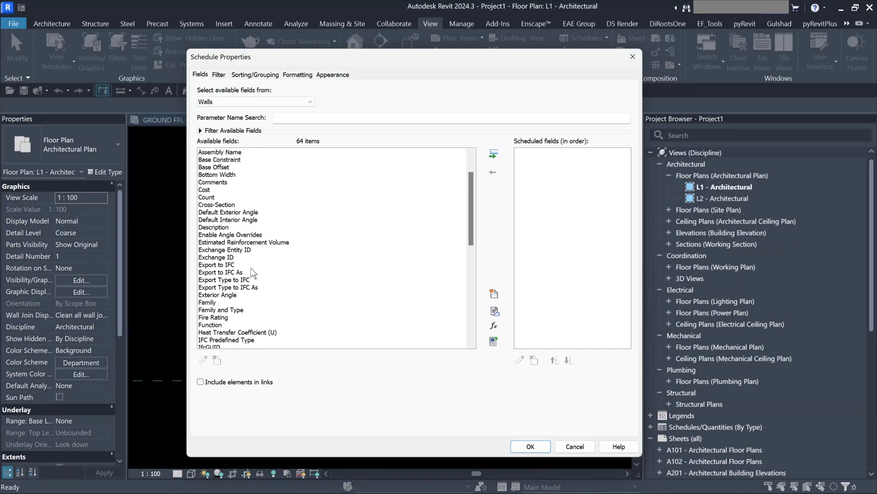
left_click(209, 266)
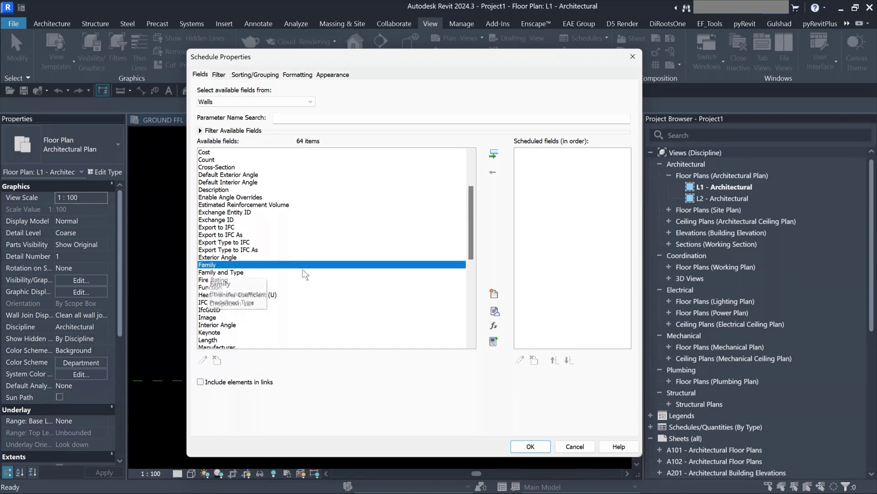
scroll(320, 295, "down", 9)
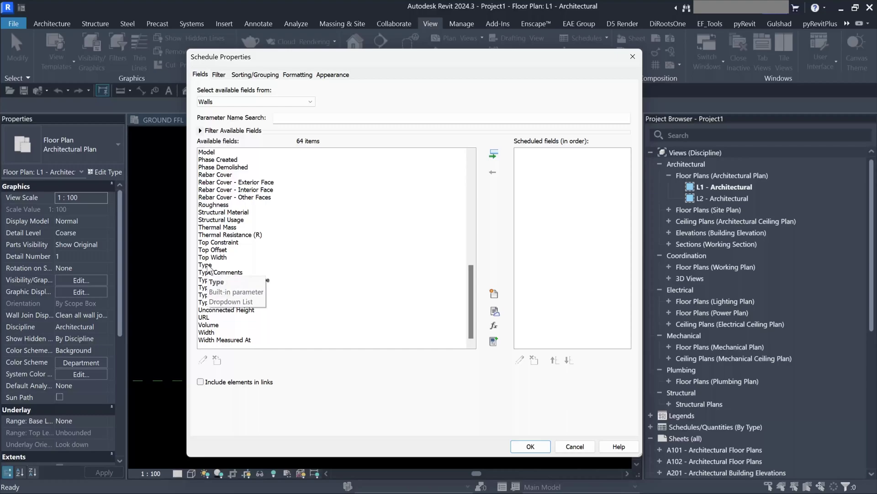
left_click(226, 265)
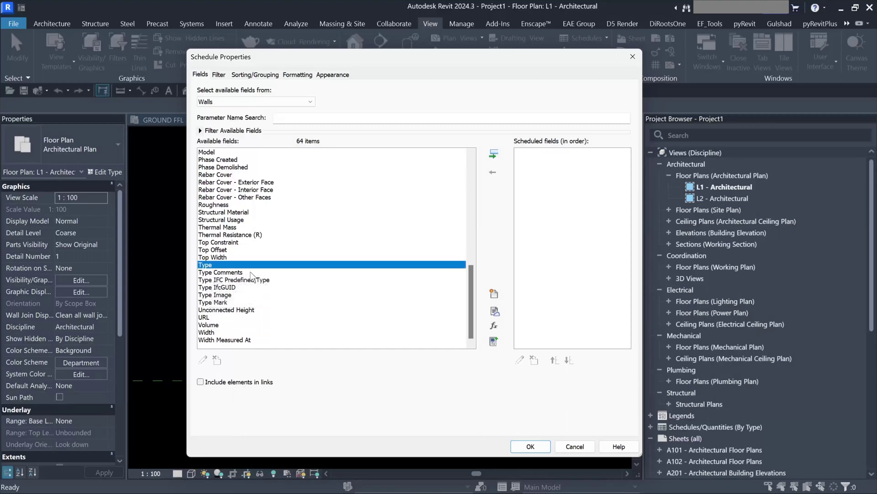
left_click(494, 154)
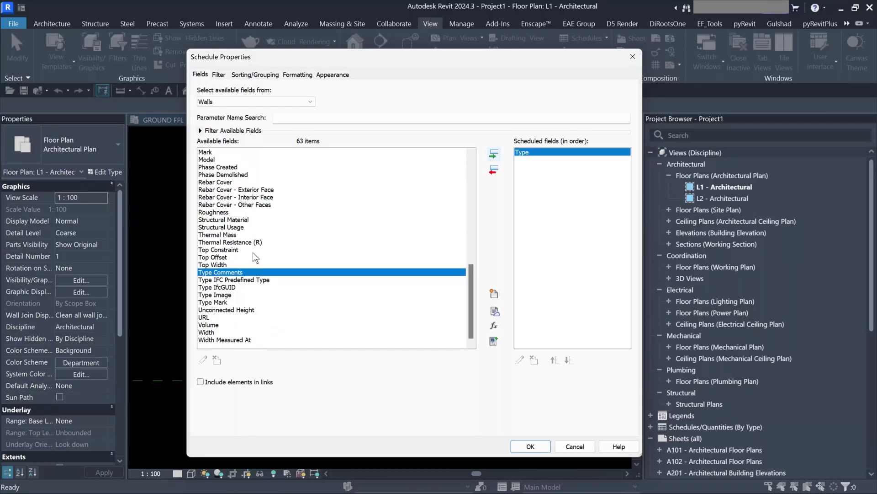
left_click(226, 220)
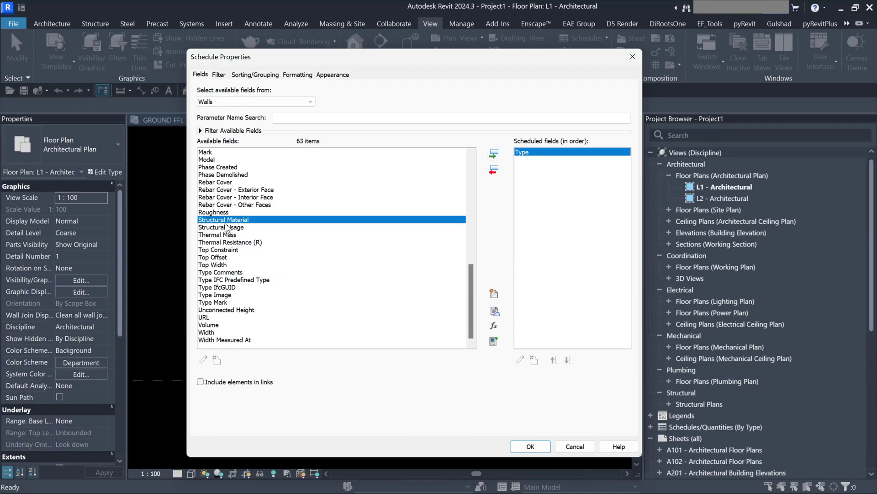
scroll(227, 227, "up", 1)
left_click(226, 153)
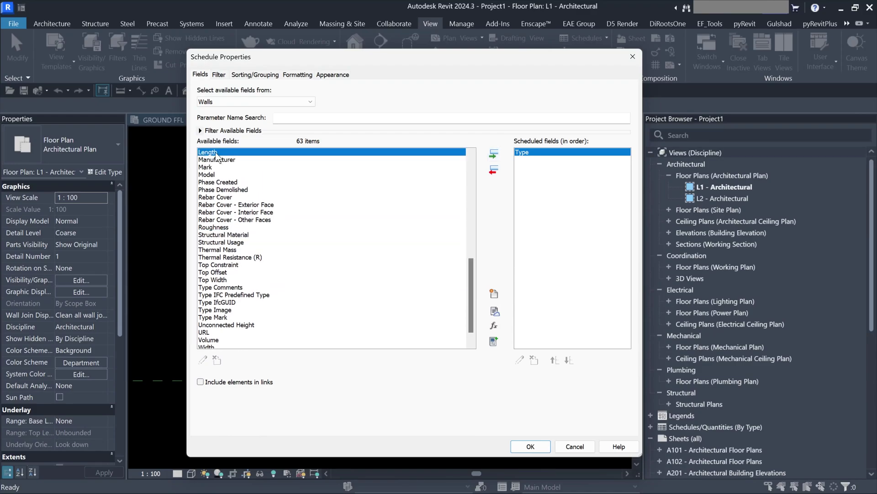
left_click(494, 154)
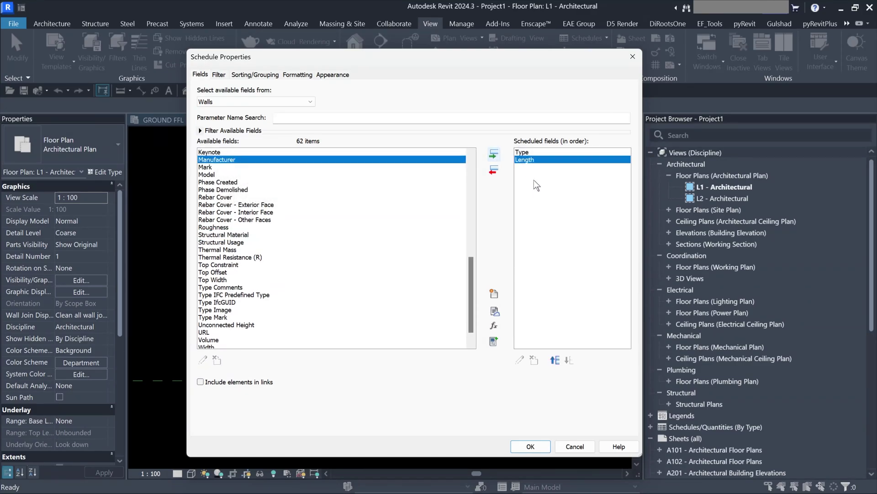
- Move the Length field above Type in the scheduled field order and return it below Type
left_click(555, 360)
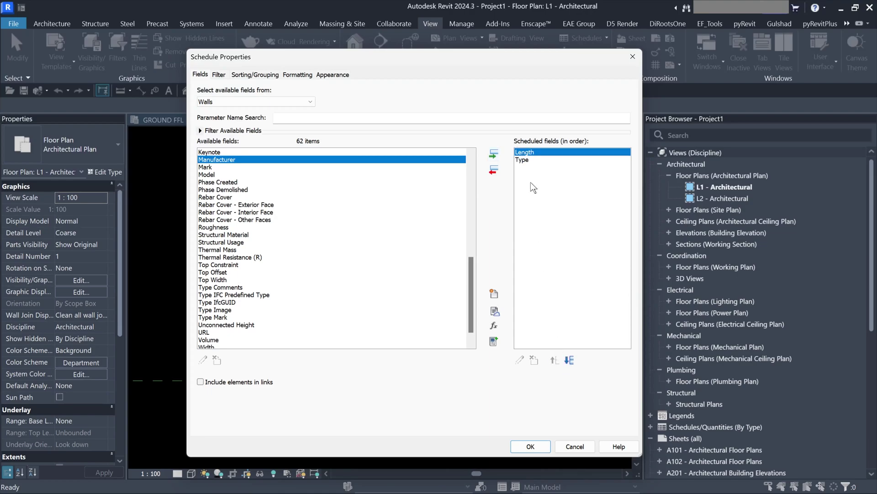
left_click(569, 361)
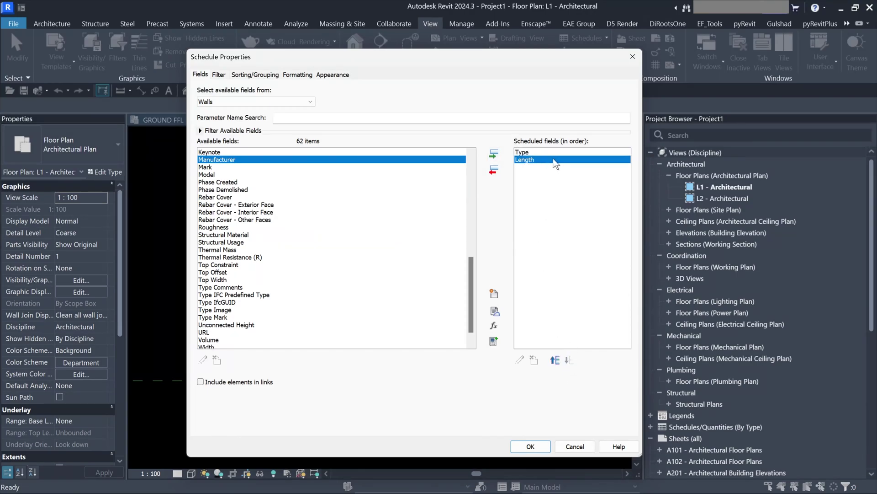
left_click(520, 153)
left_click(531, 160)
- Add the Base Constraint and Base Offset fields to the schedule after Length
left_click(223, 167)
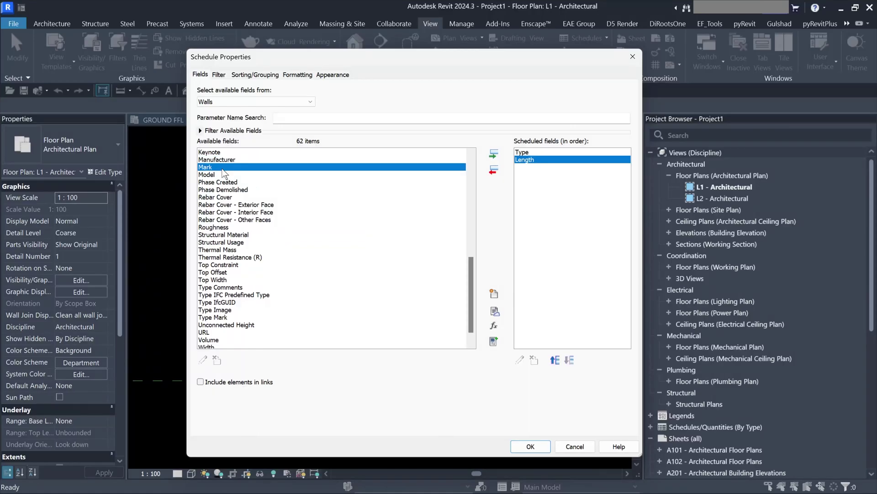
key("b")
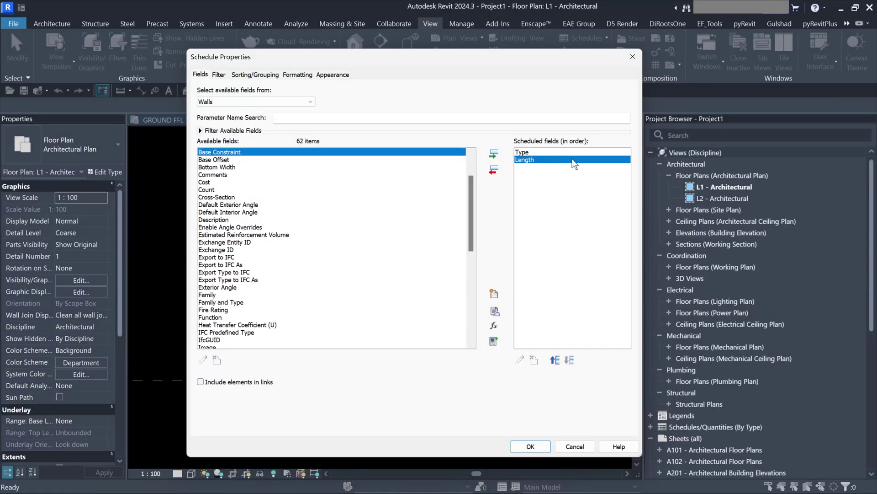
left_click(493, 154)
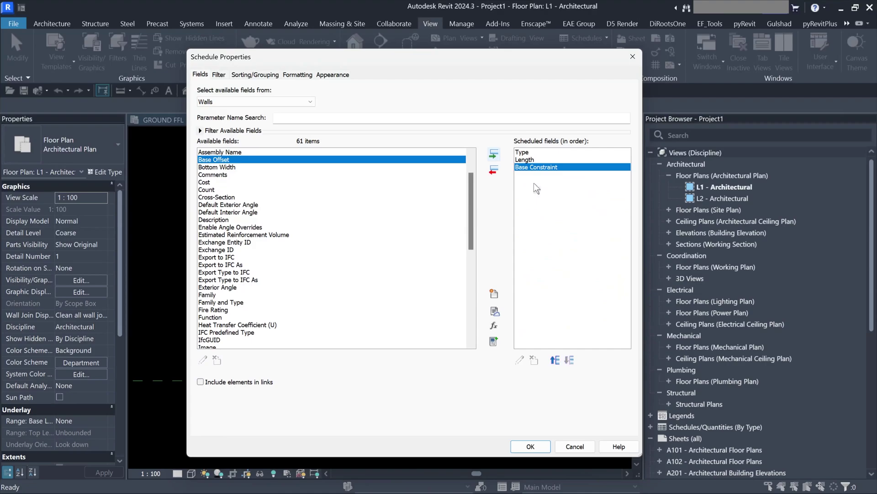
left_click(494, 154)
- Add the Top Constraint and Top Offset fields to the schedule after Base Offset
left_click(212, 198)
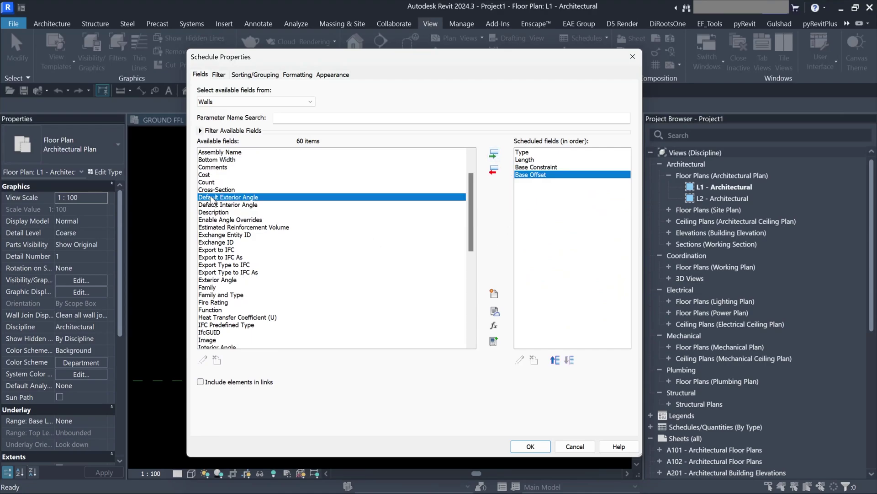
key("s")
key("t")
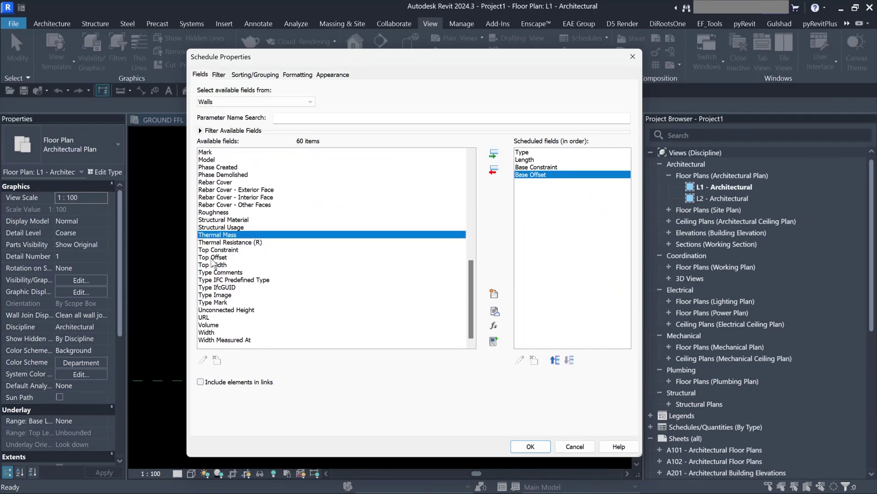
left_click(213, 258)
left_click(235, 250)
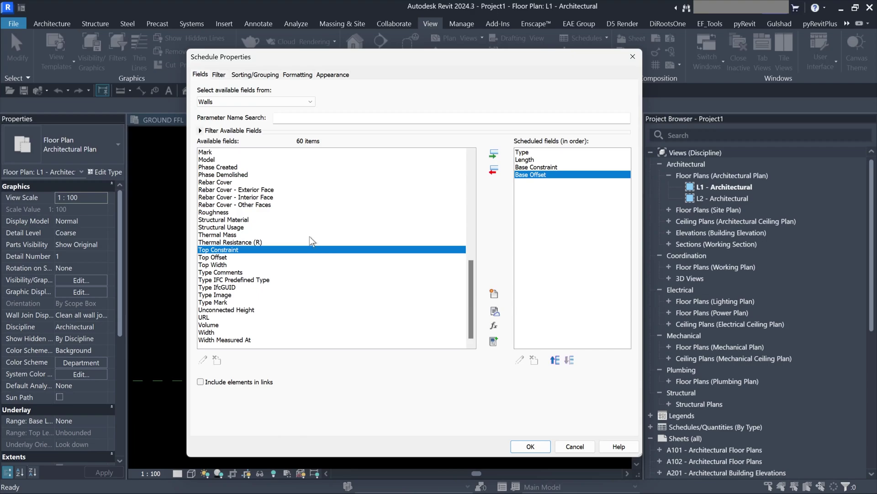
left_click(495, 155)
left_click(494, 156)
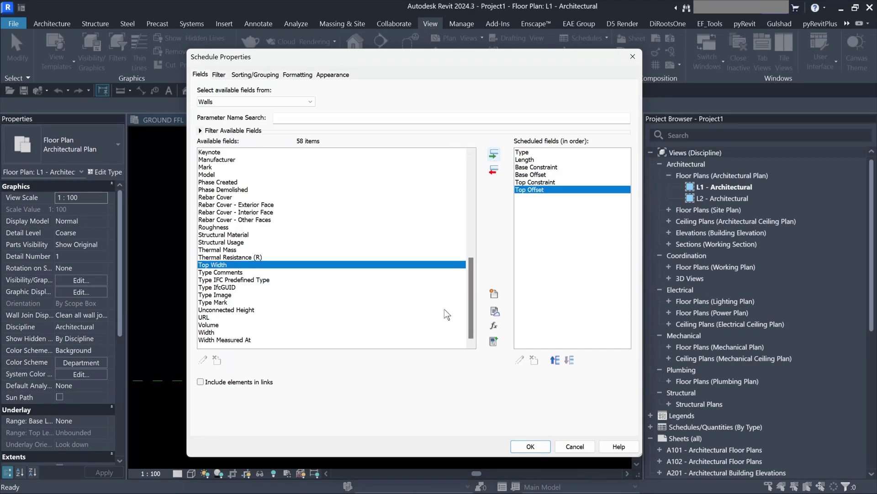
- Add the Width field to the schedule after Top Offset
left_click(227, 279)
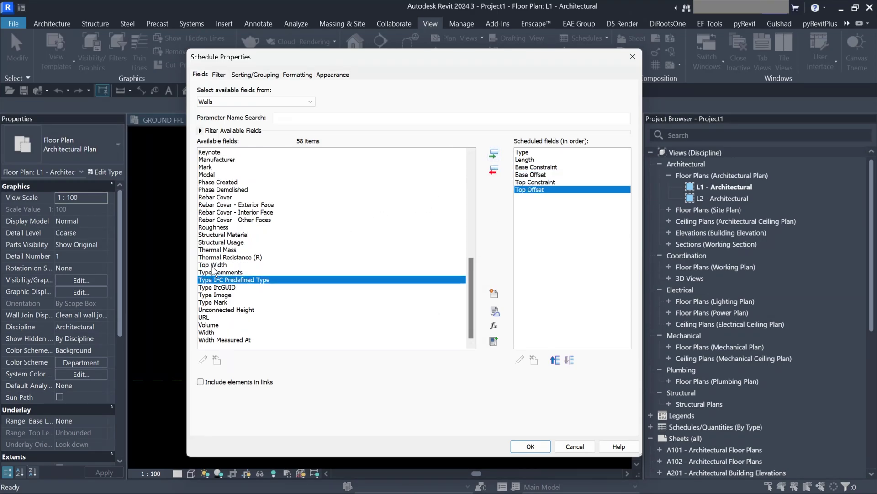
left_click(212, 266)
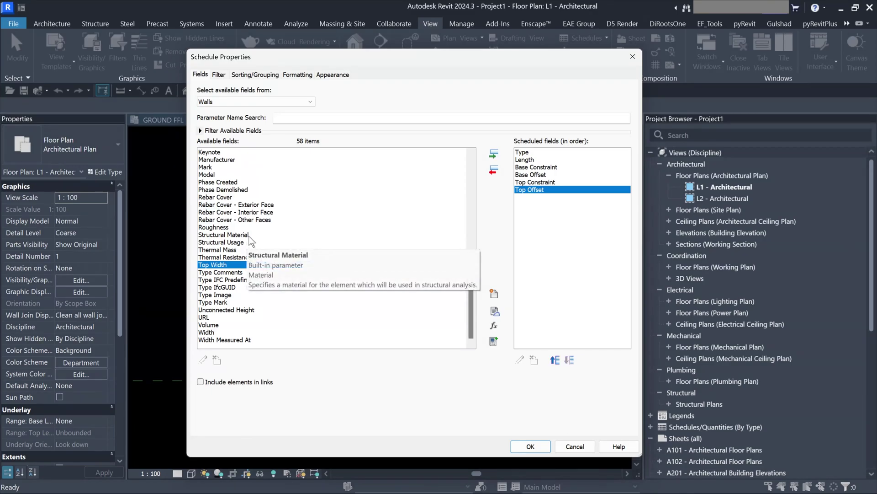
key("w")
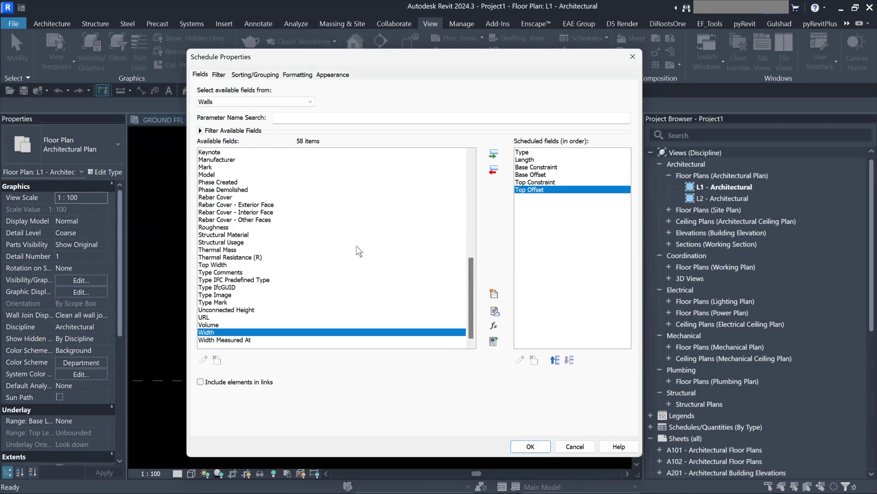
left_click(493, 154)
- Add the Area and Volume fields to the schedule as its final two columns
left_click(230, 275)
key("a")
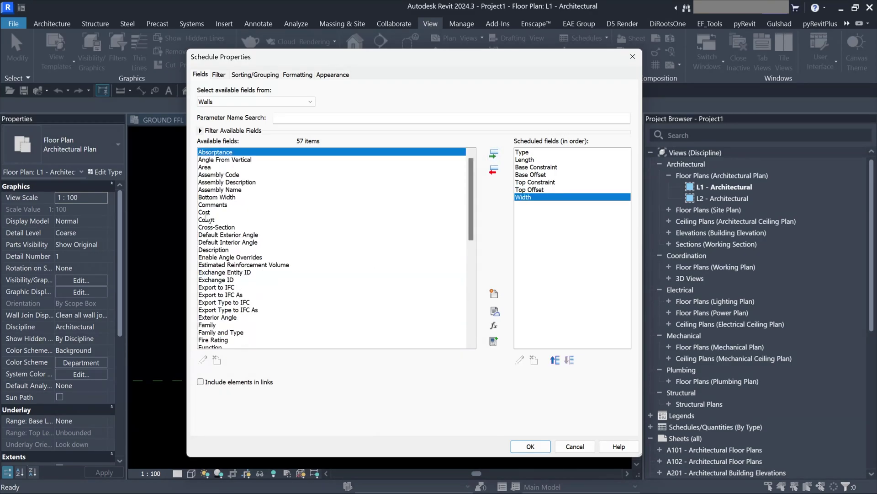
left_click(212, 167)
left_click(494, 154)
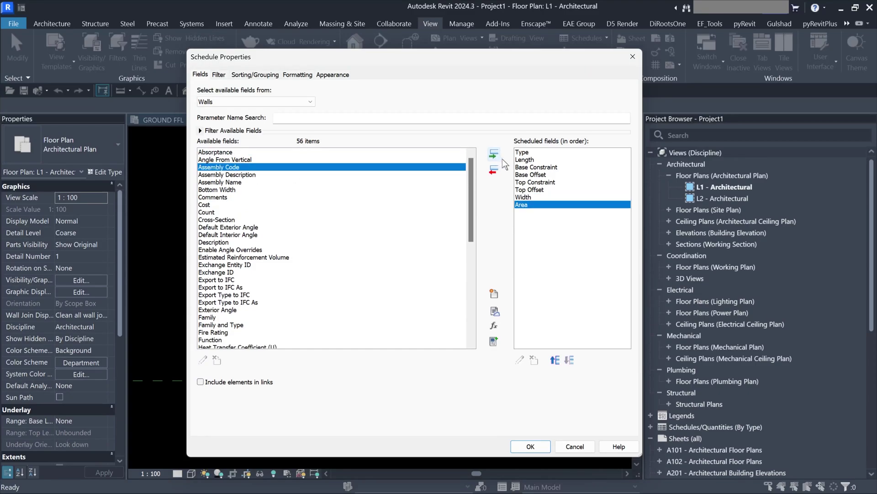
left_click(231, 265)
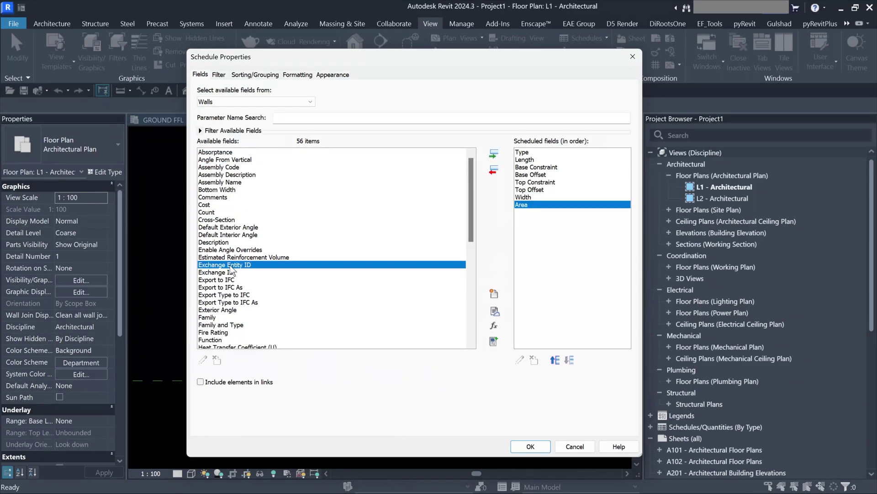
key("v")
scroll(265, 252, "down", 1)
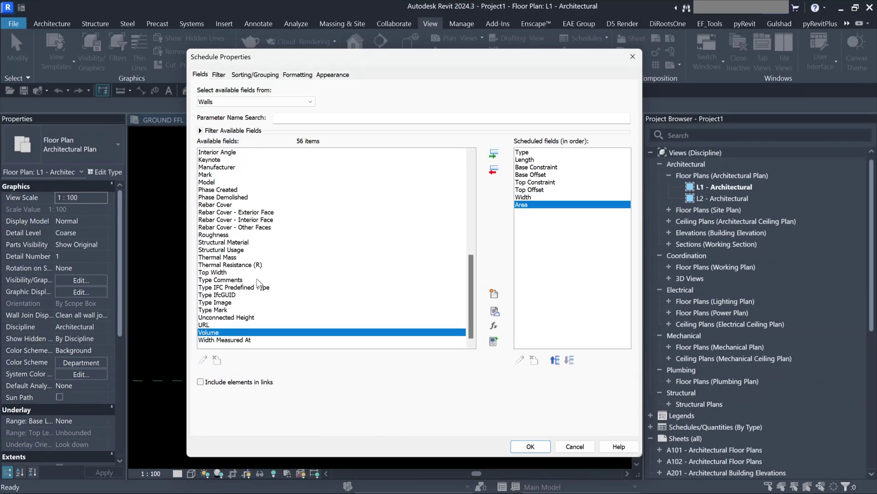
left_click(494, 155)
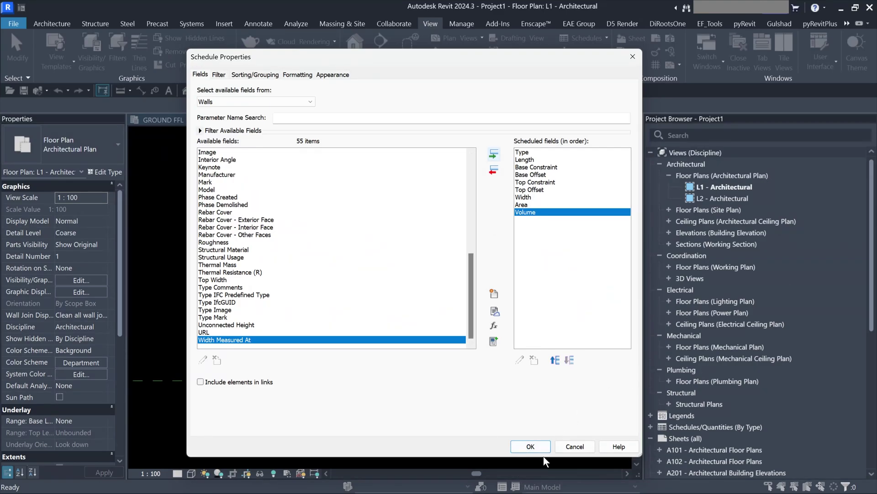
- Generate the wall schedule from the chosen fields and widen its Type column to fit longer type names
left_click(532, 446)
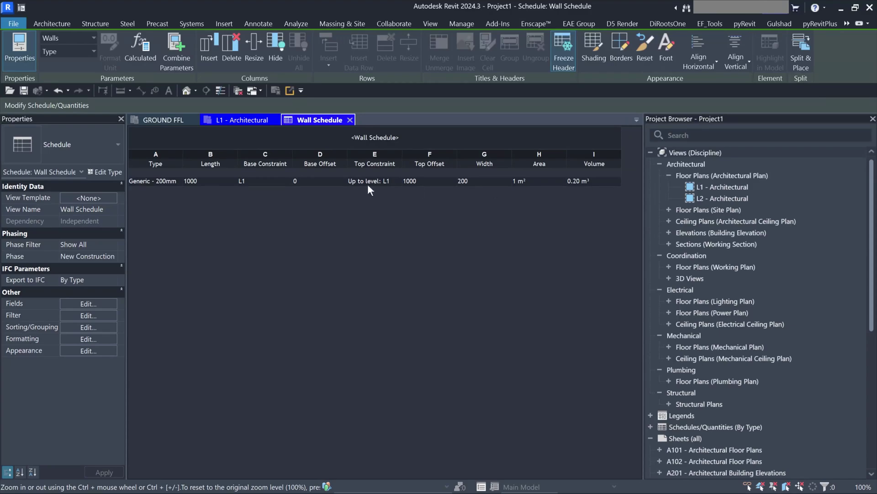
scroll(434, 186, "up", 2, "ctrl")
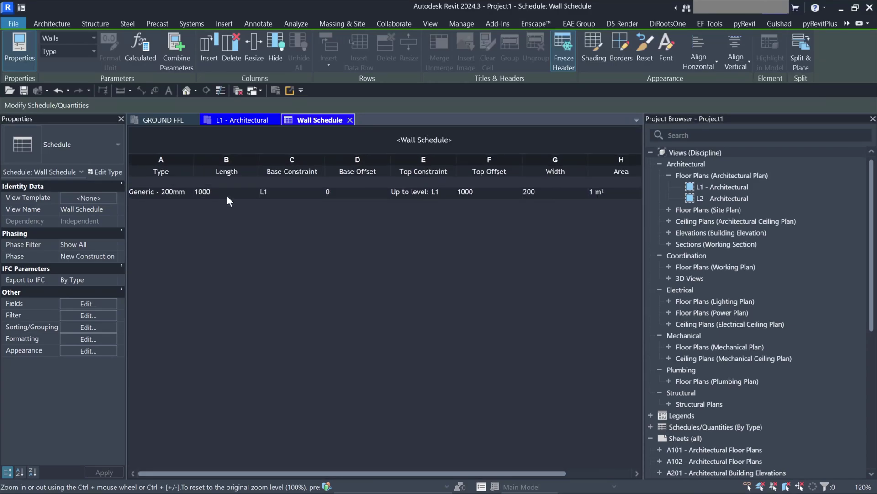
left_click_drag(192, 160, 247, 160)
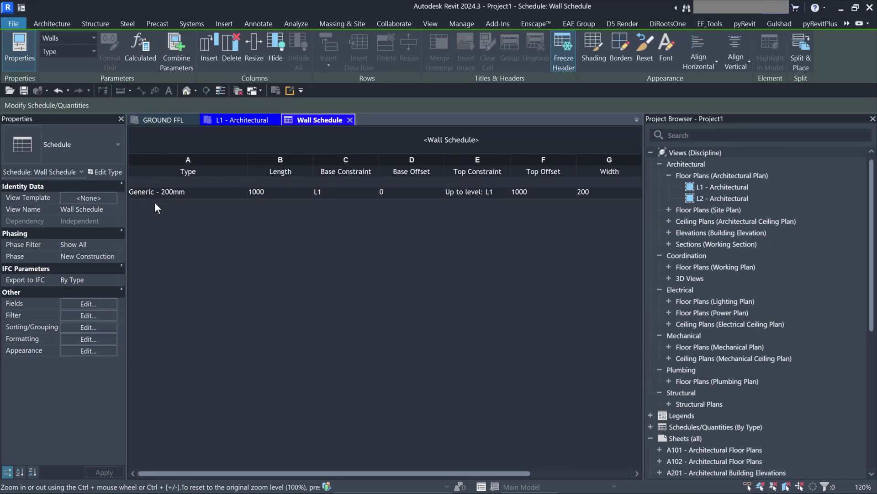
- Inspect the type and instance properties of the Generic - 200mm wall in the L1 - Architectural plan
left_click(244, 121)
left_click(281, 282)
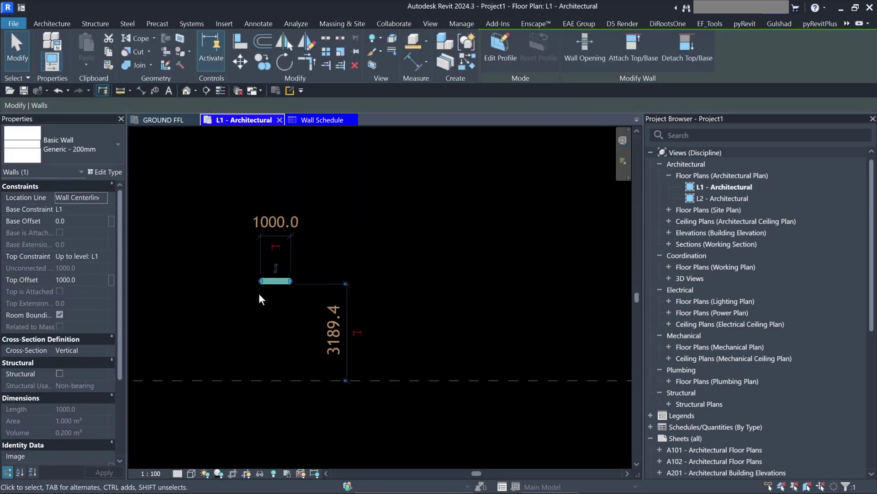
left_click(105, 172)
left_click_drag(554, 54, 414, 46)
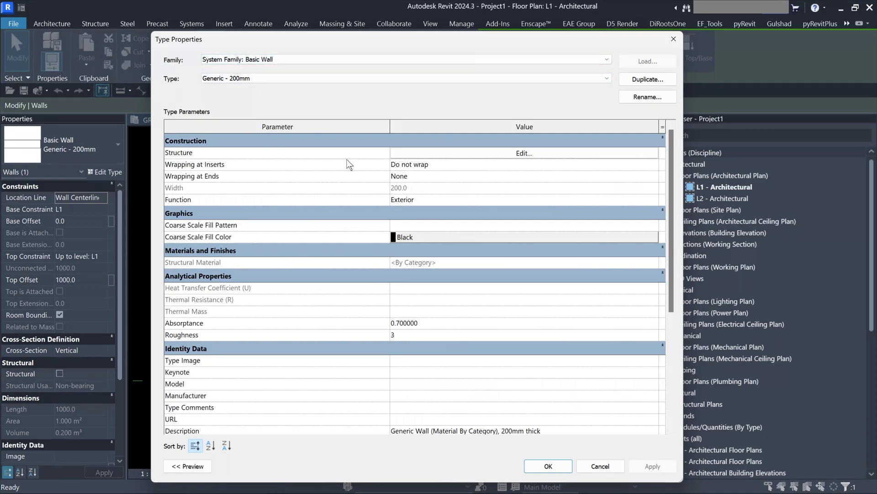
scroll(347, 229, "down", 4)
scroll(336, 294, "up", 4)
scroll(218, 196, "down", 4)
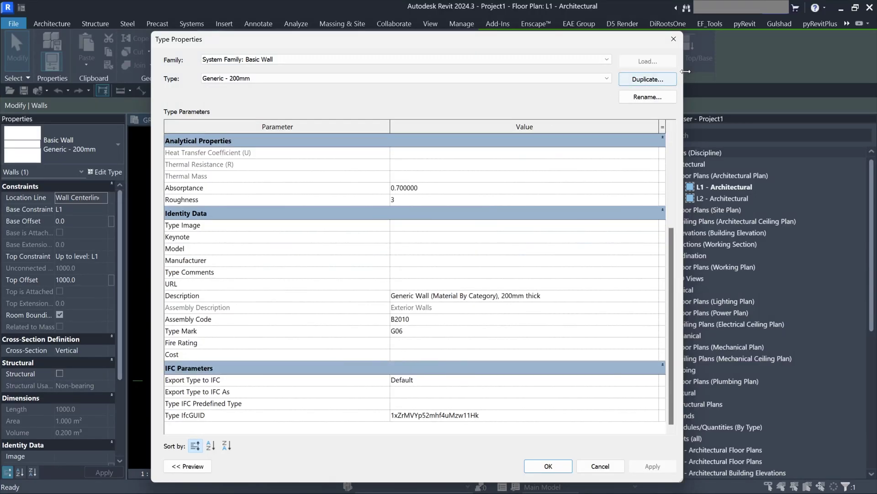
left_click(674, 39)
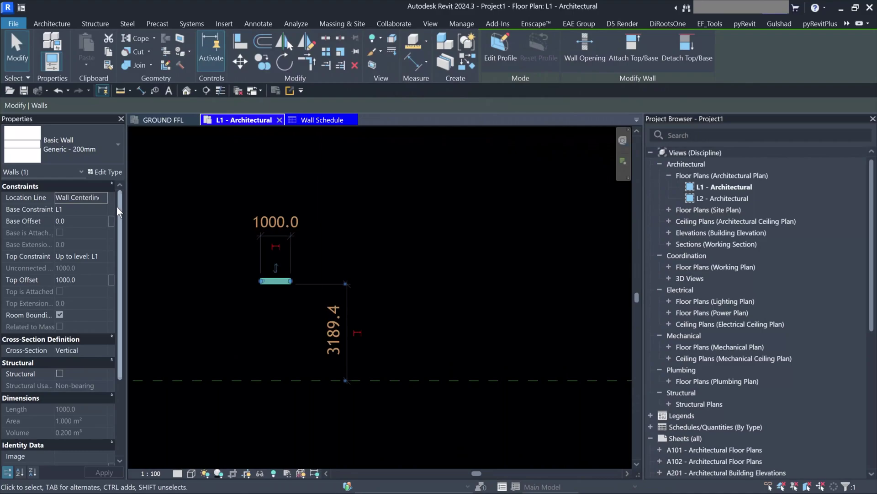
left_click_drag(119, 204, 123, 186)
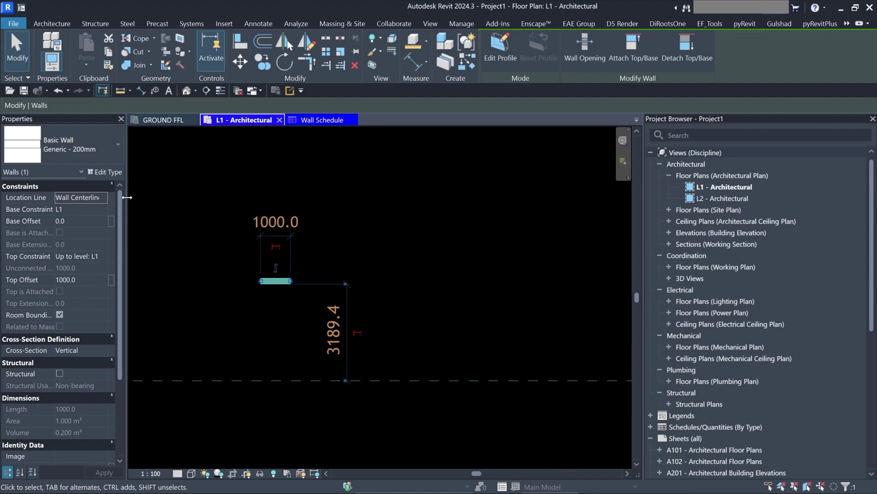
- Review the wall's row in the Wall Schedule, checking its length, constraints, offsets, width, area and volume
left_click(319, 120)
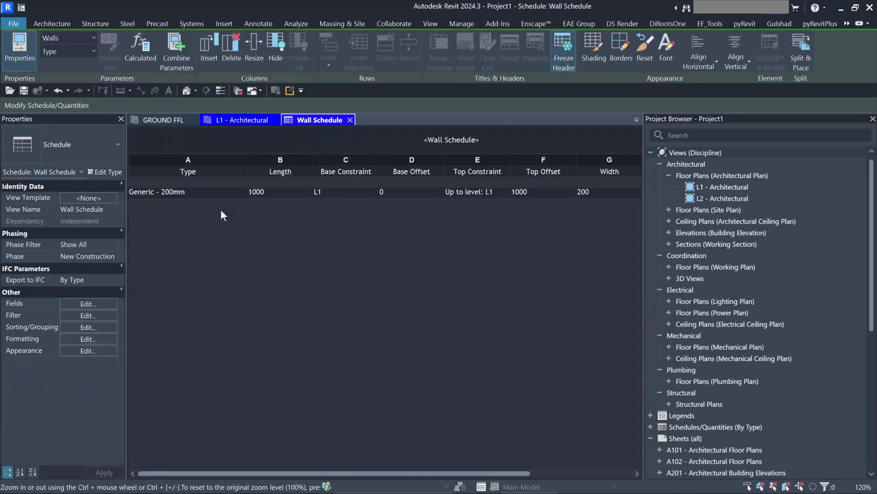
left_click(268, 195)
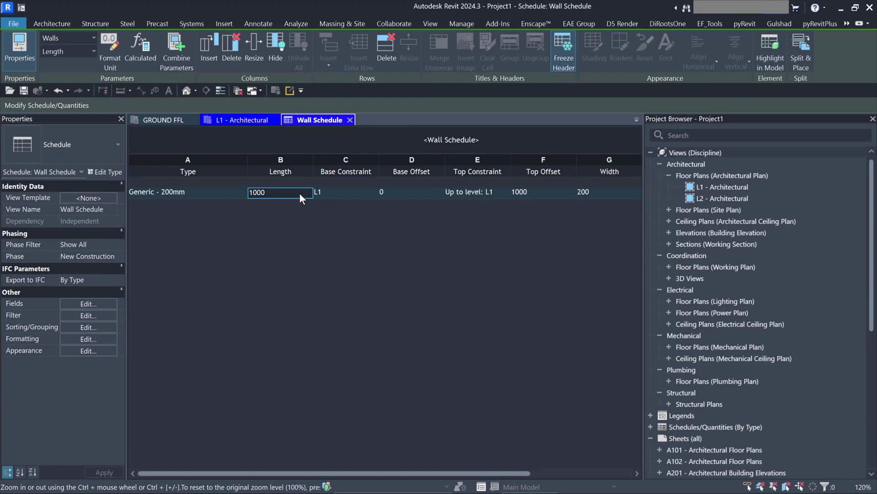
left_click(338, 193)
left_click(417, 195)
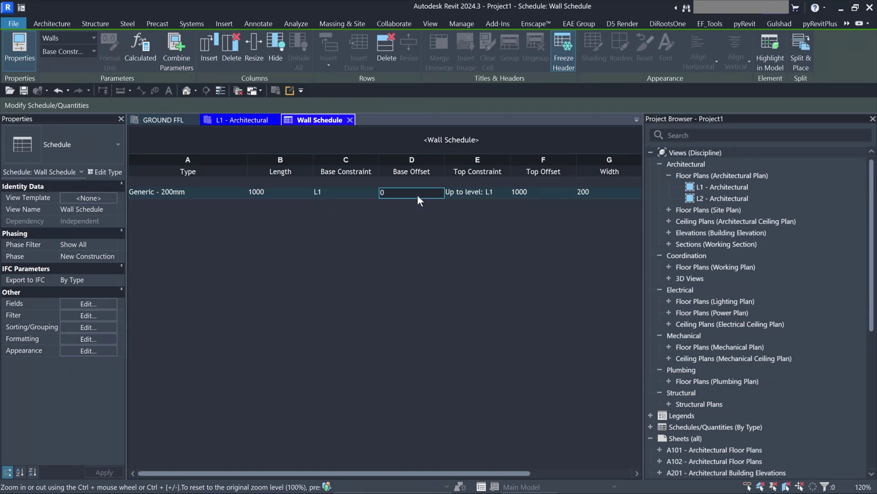
left_click(528, 194)
left_click(613, 193)
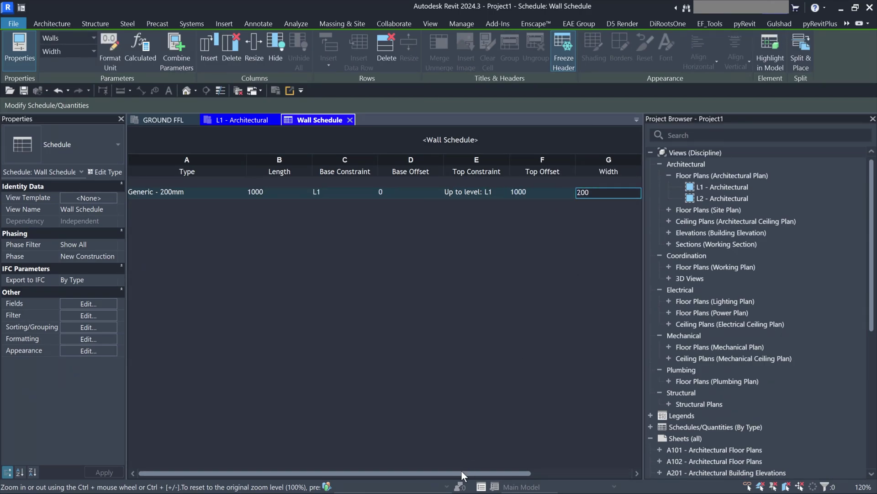
left_click_drag(462, 473, 557, 473)
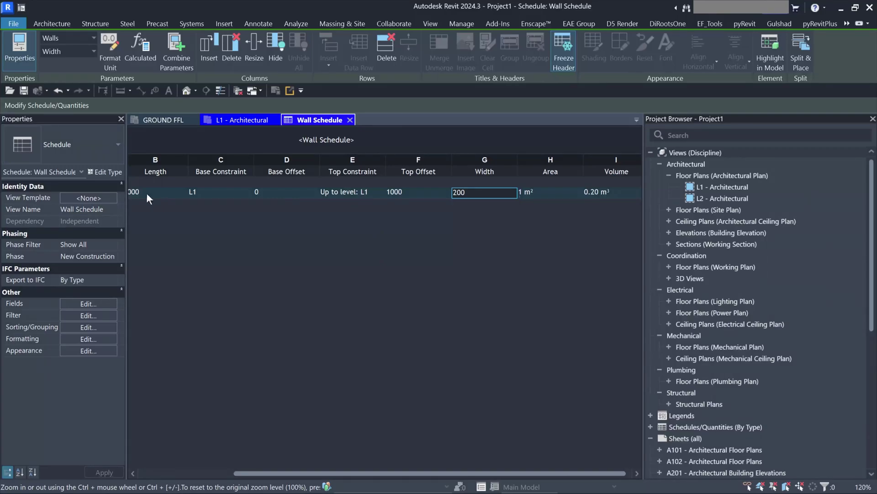
left_click(210, 192)
left_click(331, 196)
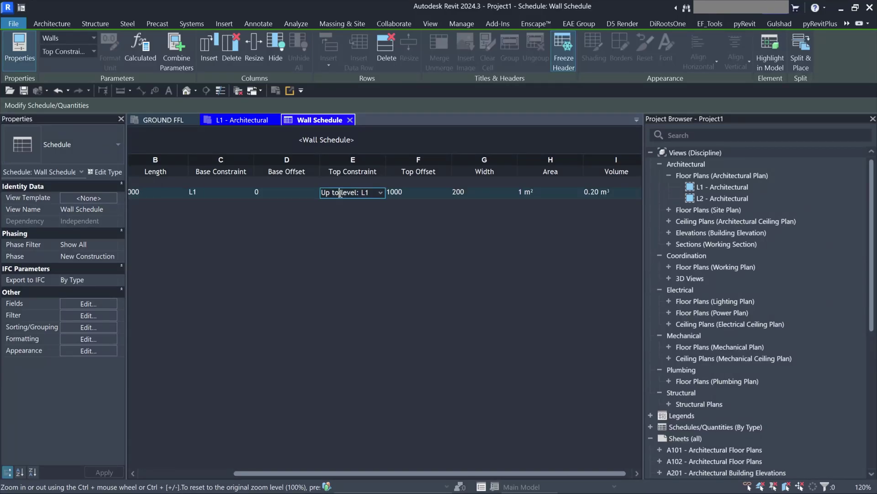
left_click(416, 192)
left_click(483, 192)
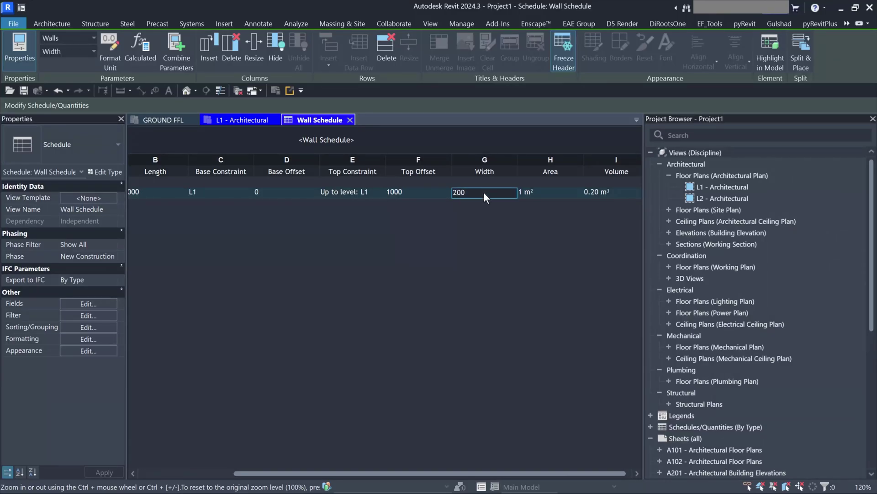
left_click(556, 193)
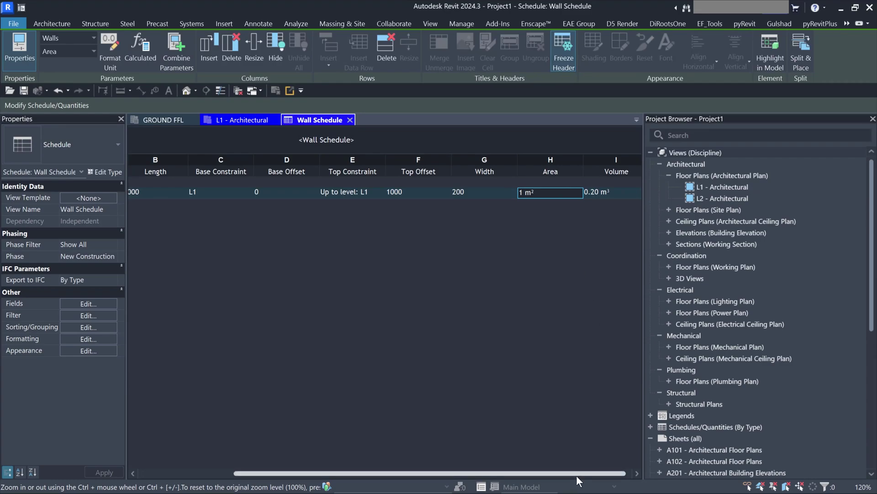
left_click_drag(577, 473, 583, 474)
left_click(592, 193)
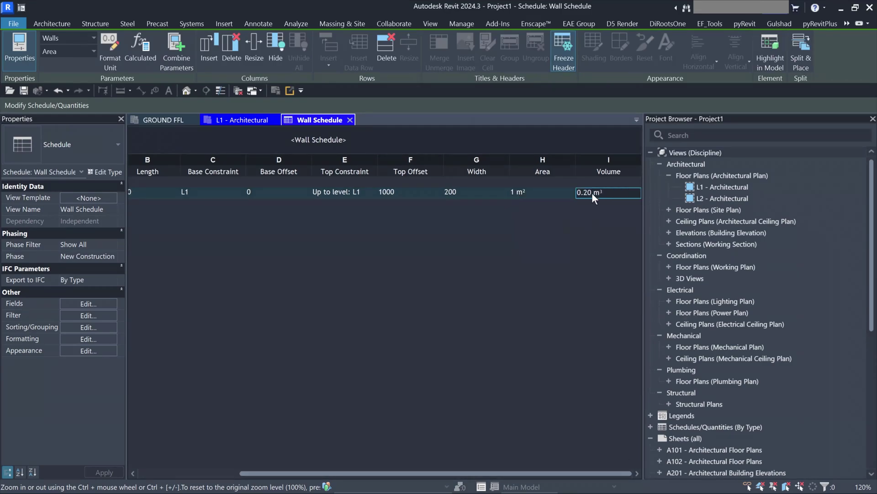
- Format the schedule's Length column to override the project settings, using Meters rounded to 2 decimal places
left_click_drag(563, 474, 435, 471)
left_click(287, 160)
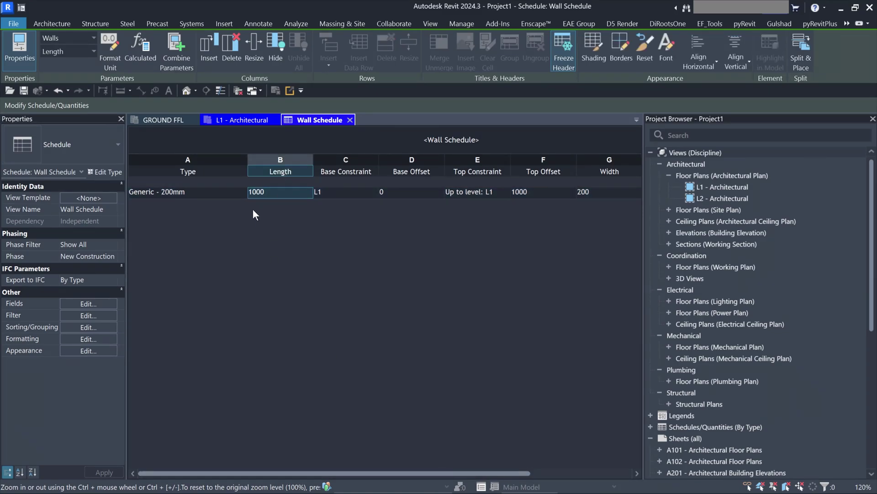
left_click(106, 61)
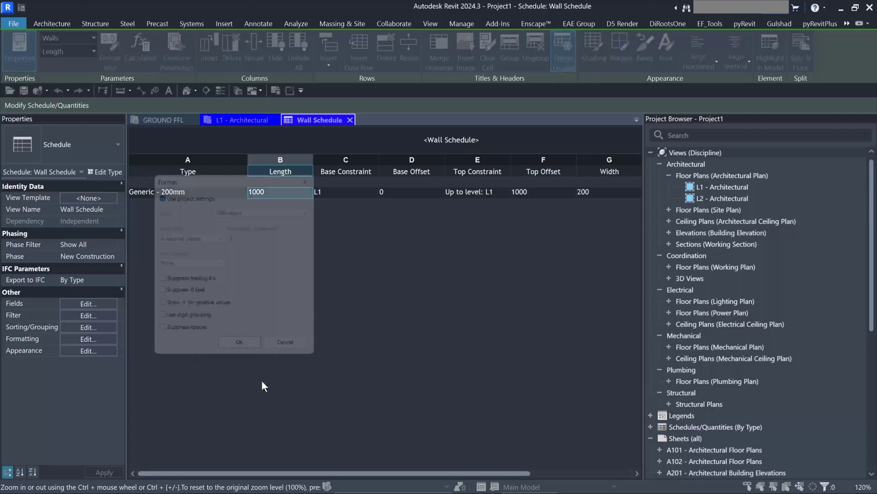
left_click_drag(196, 177, 310, 149)
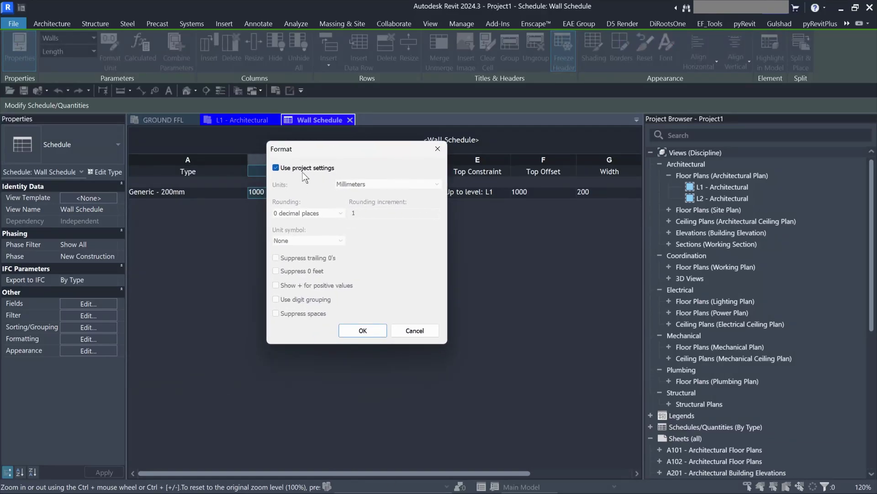
left_click(276, 168)
left_click(401, 185)
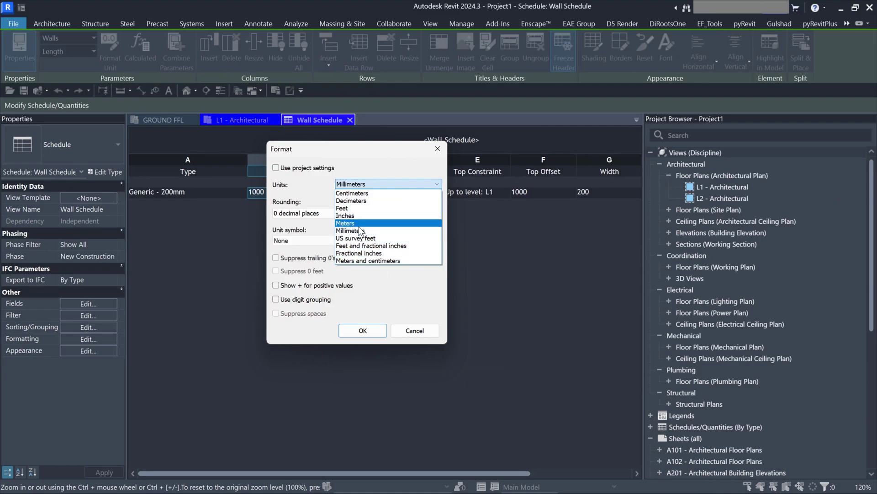
left_click(359, 225)
left_click(306, 213)
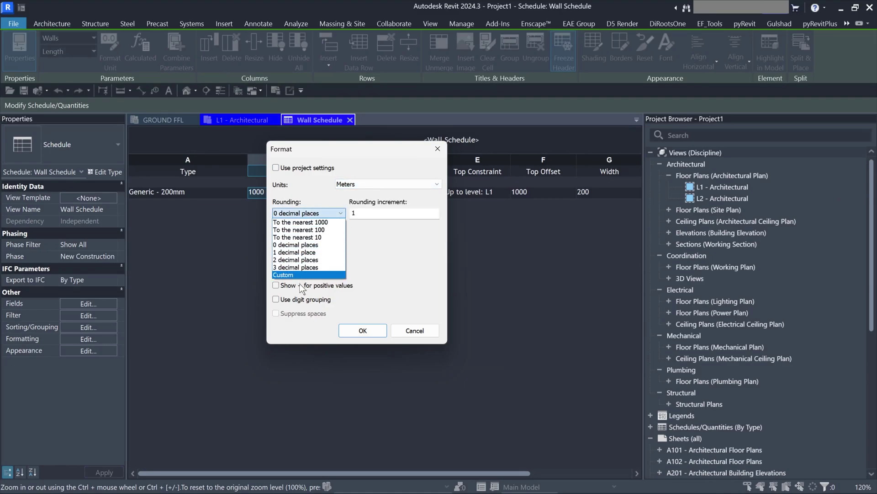
left_click(298, 261)
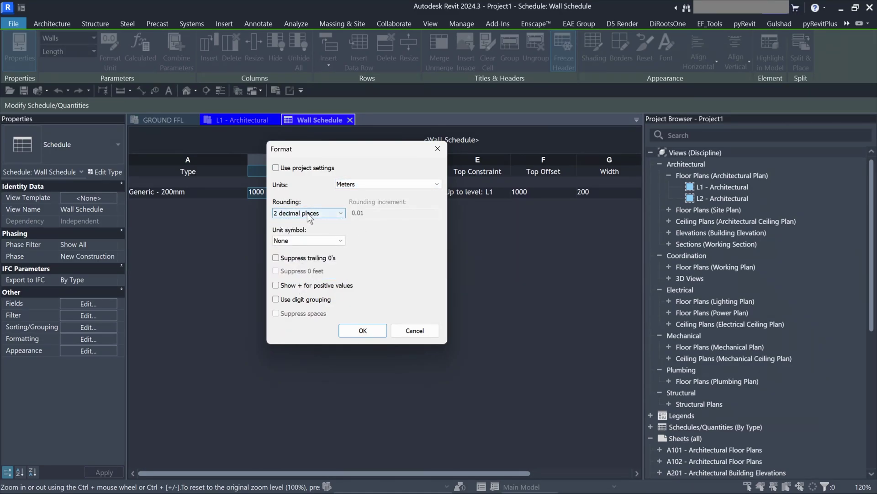
left_click(362, 330)
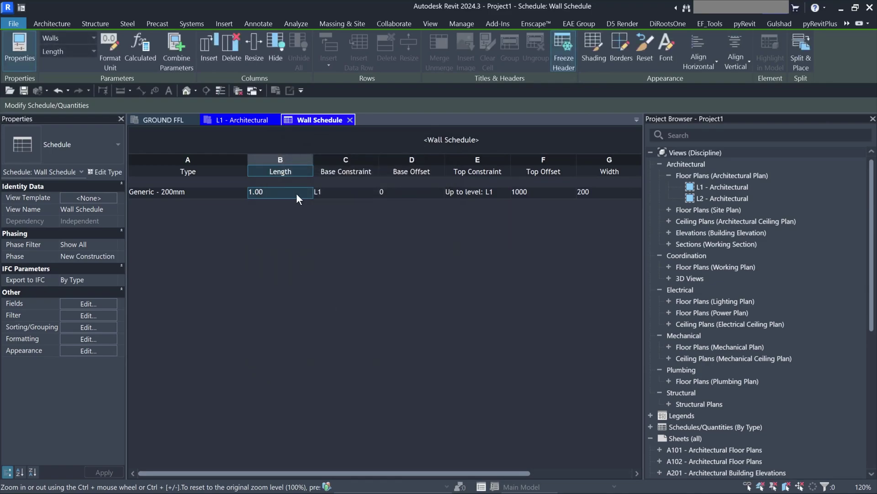
- Check the wall in the L1 - Architectural plan against its entry in the Wall Schedule
left_click(236, 119)
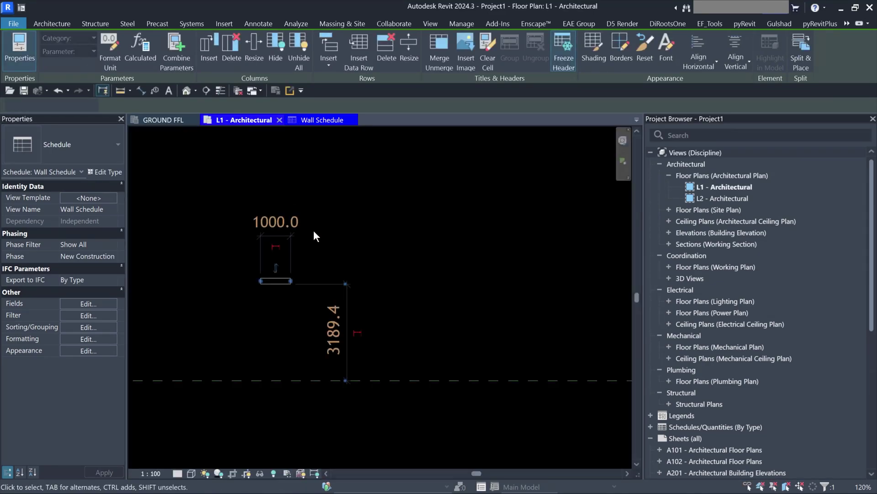
left_click(382, 251)
left_click(276, 284)
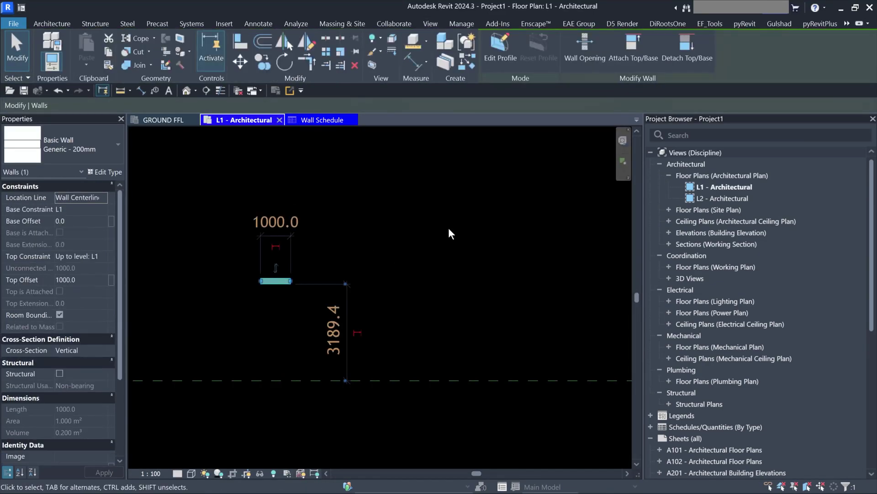
left_click(448, 233)
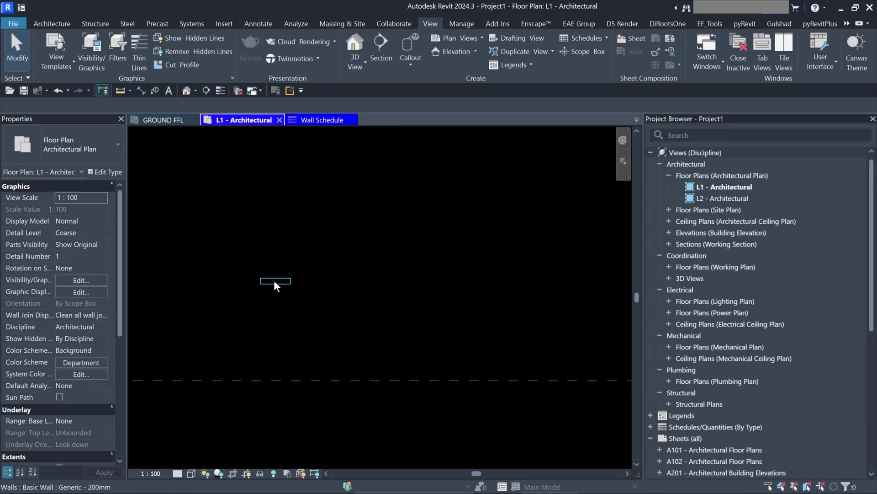
left_click(274, 281)
left_click(421, 289)
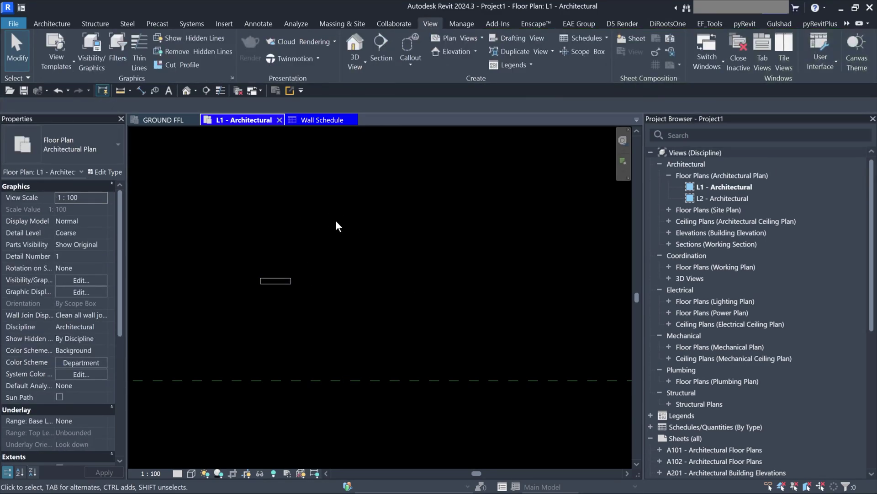
key("ctrl+Tab")
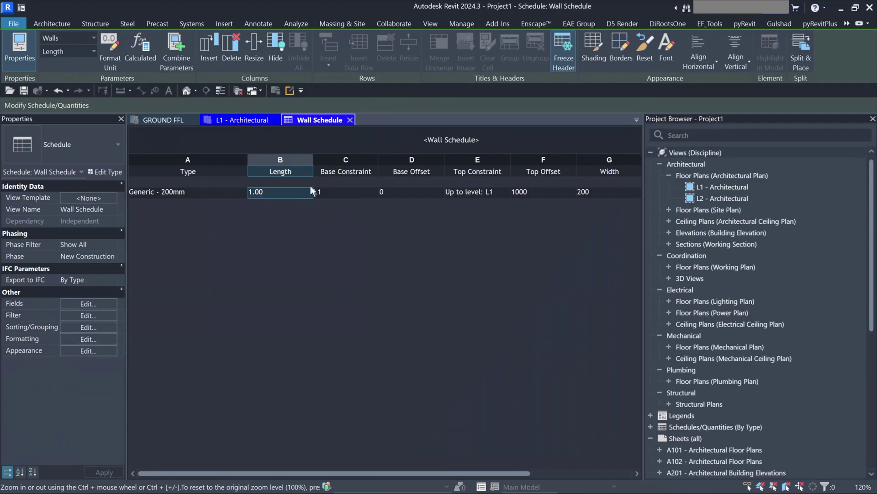
- Close the GROUND FFL view and tile the L1 - Architectural plan and Wall Schedule side by side
left_click(254, 120)
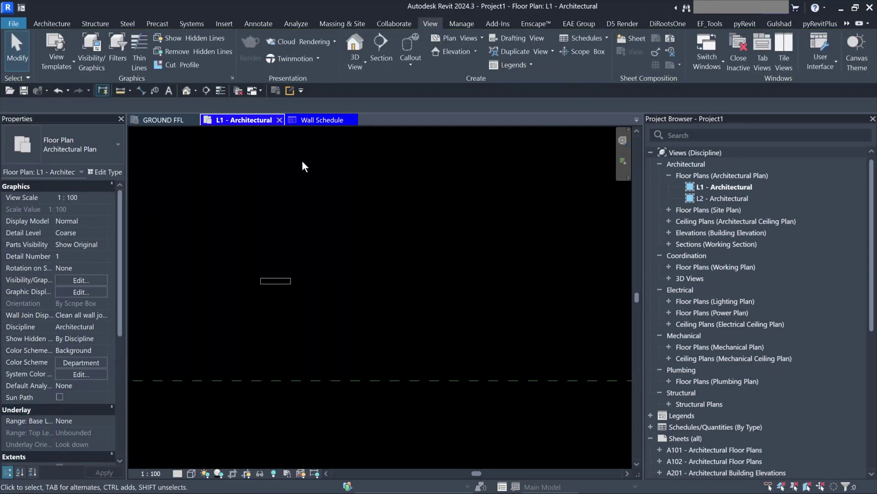
left_click(194, 121)
left_click(324, 223)
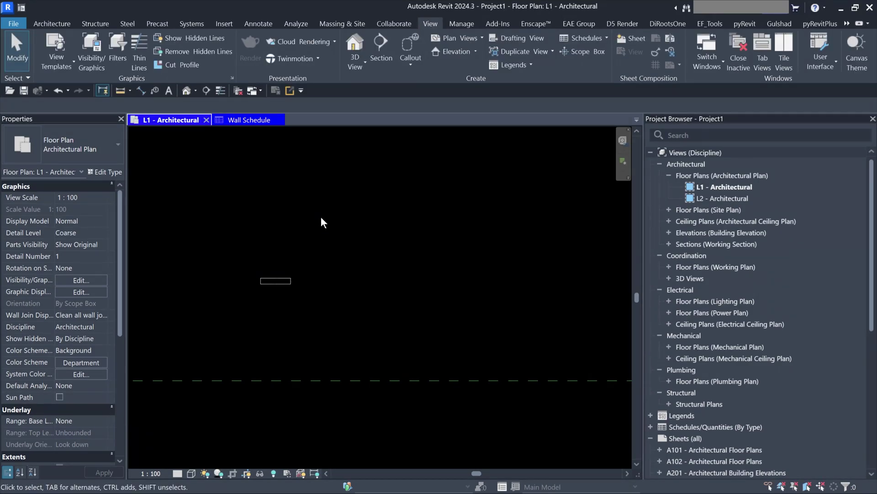
scroll(326, 224, "down", 1)
key("w")
key("t")
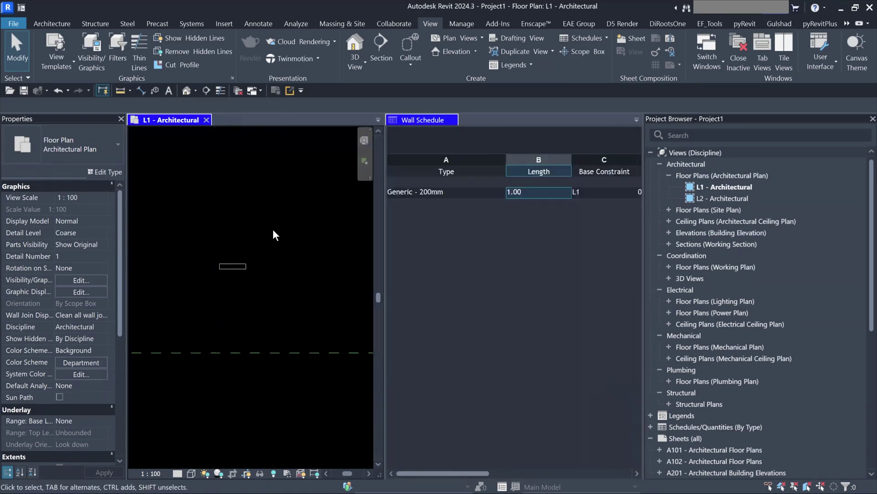
left_click(462, 473)
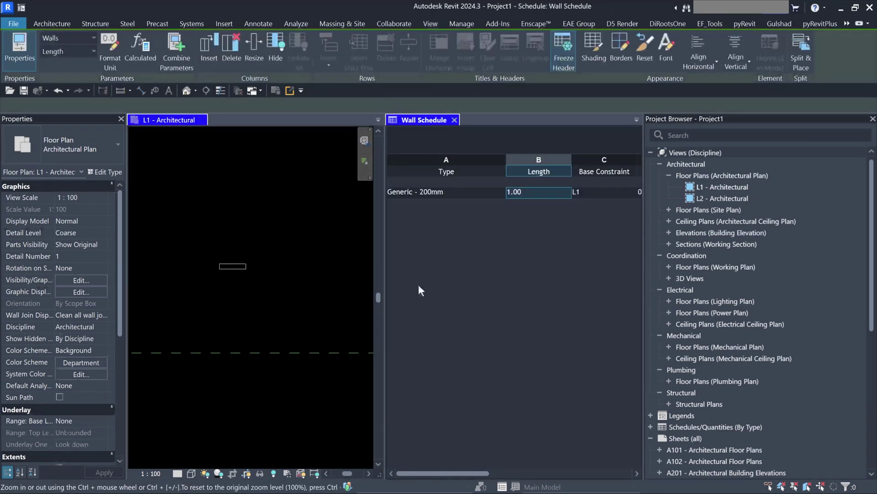
- Stretch the horizontal wall's right end outward until the wall is about 2315 mm long
left_click(242, 283)
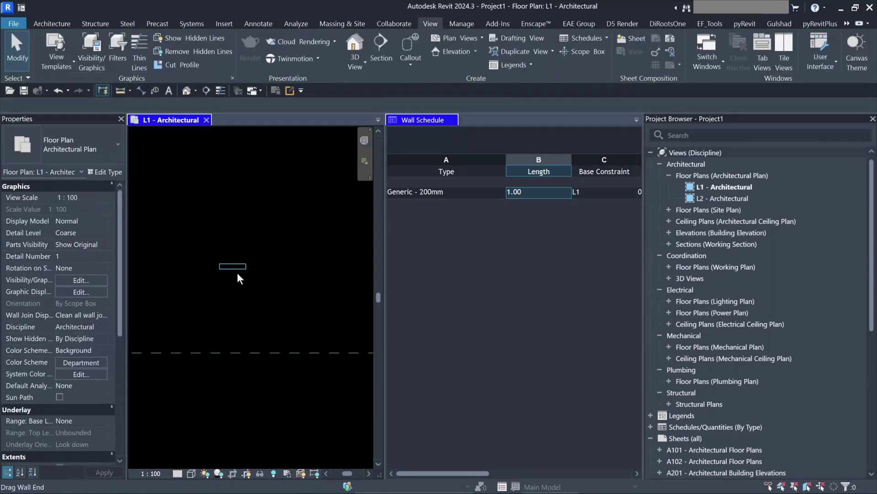
left_click(242, 267)
left_click_drag(249, 270, 282, 267)
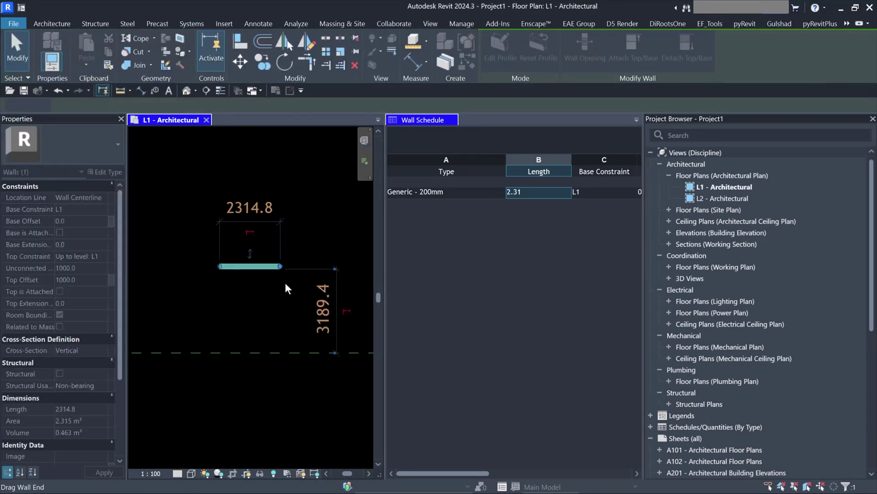
key("Escape")
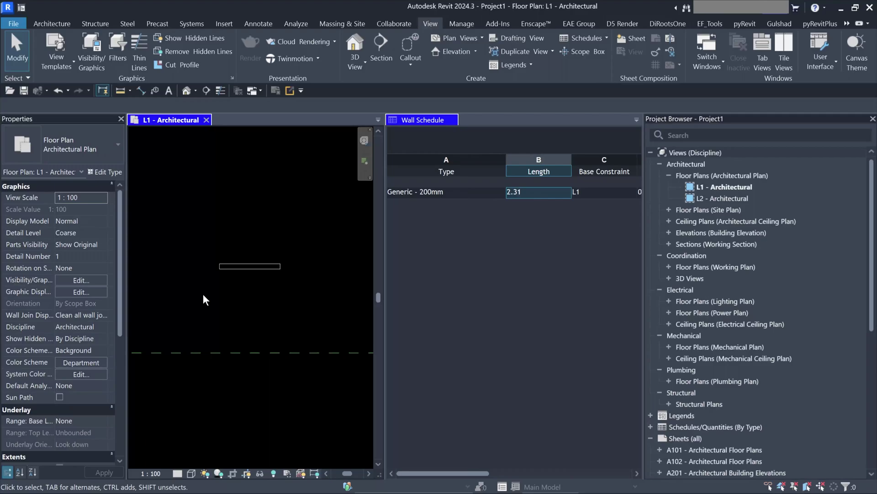
- Draw three chained Generic - 200mm walls below the existing wall, about 1.25 m, 2.31 m and 1.45 m long, ending with a slanted one
key("w")
key("a")
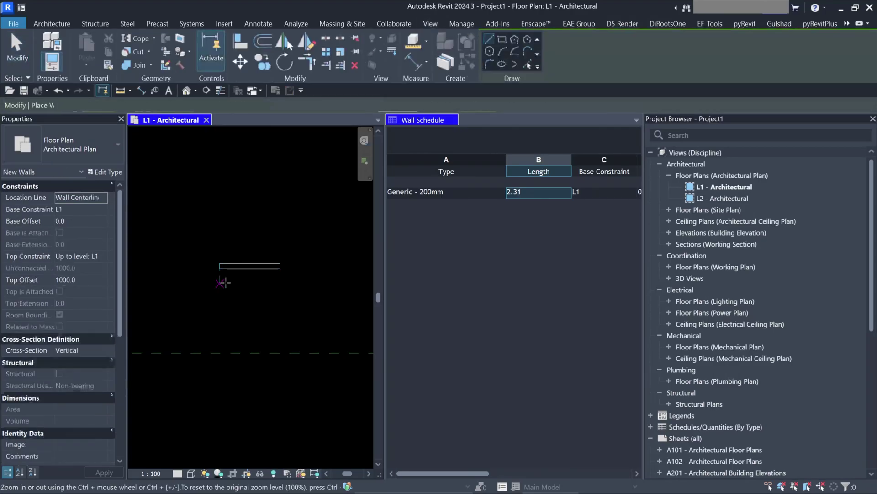
left_click(220, 279)
left_click(219, 313)
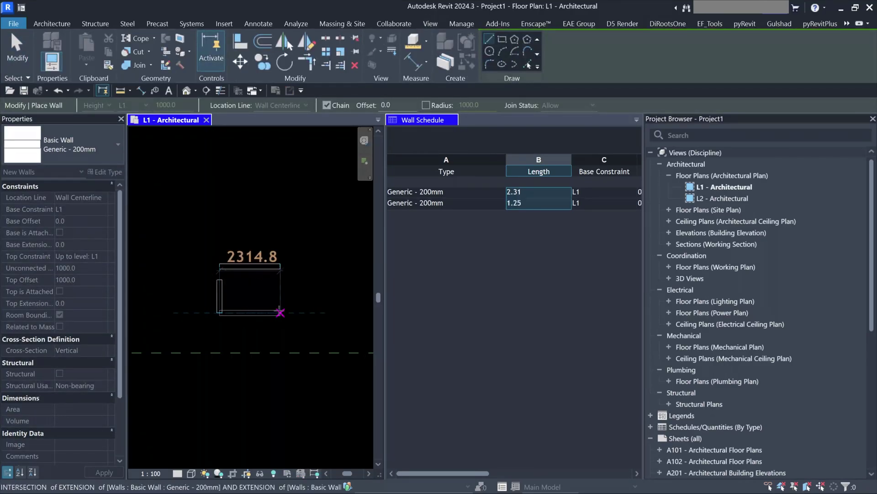
left_click(281, 313)
left_click(300, 280)
key("Escape")
key("Escape")
key("Escape")
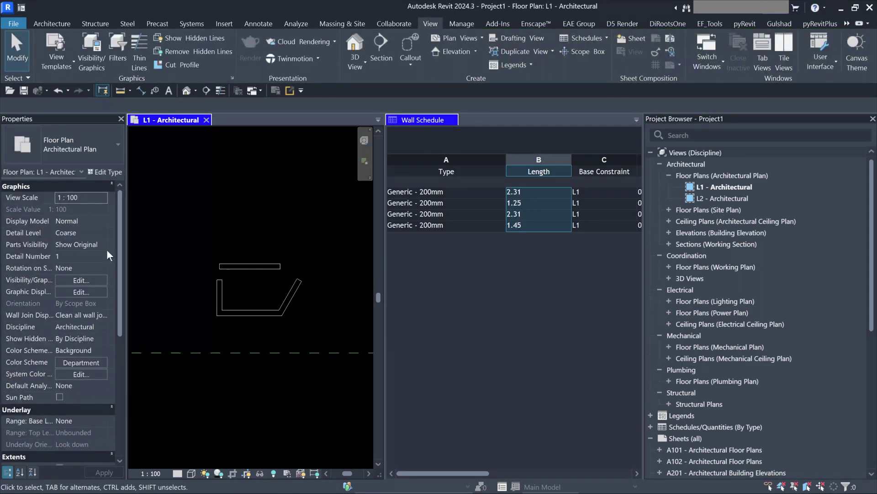
- Draw four chained Concrete 250mm walls above the existing walls, about 2.31 m, 1.92 m, 3.03 m and 2.23 m long
key("w")
key("a")
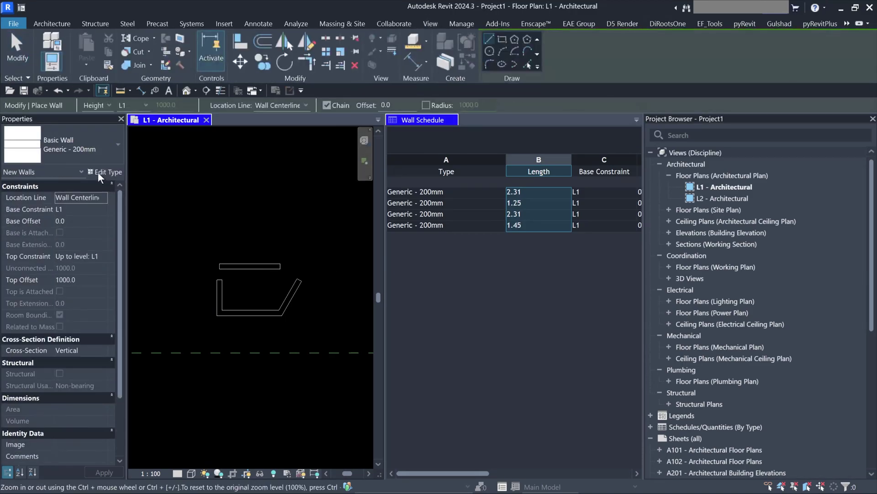
left_click(74, 150)
scroll(73, 197, "up", 5)
left_click(64, 228)
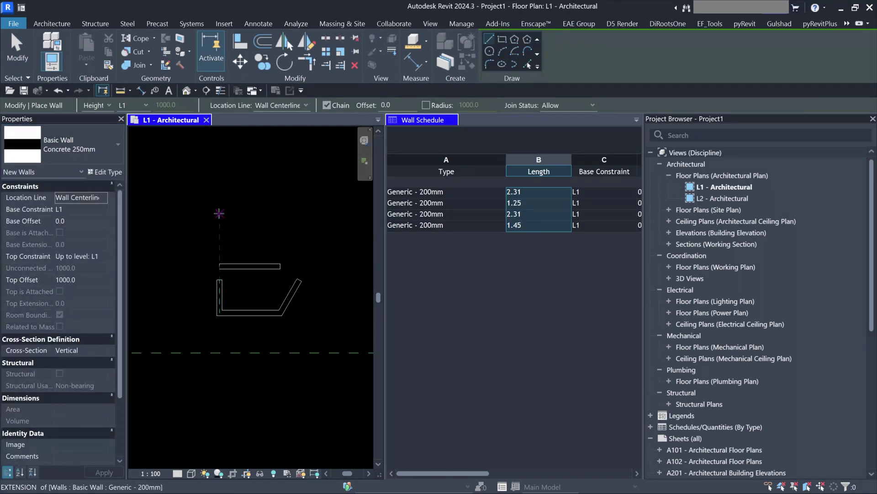
left_click(220, 213)
left_click(281, 214)
left_click(281, 162)
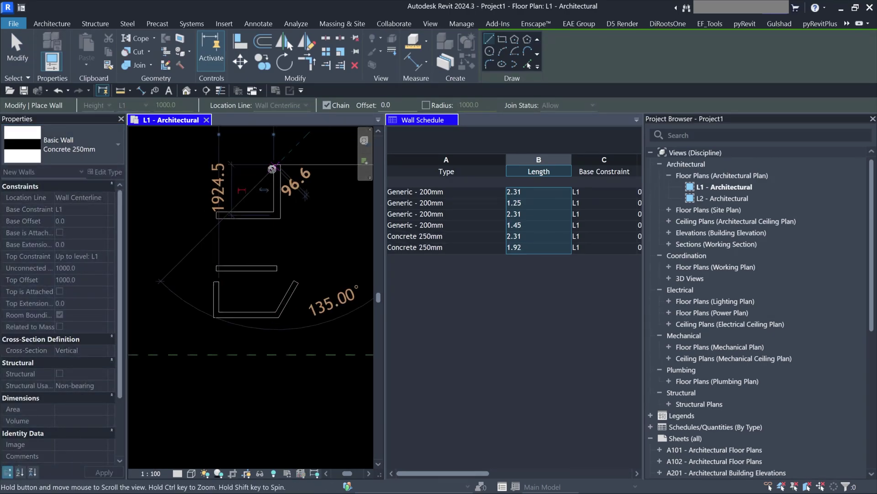
middle_click_drag(343, 163, 263, 192)
left_click(279, 191)
left_click(279, 250)
key("Escape")
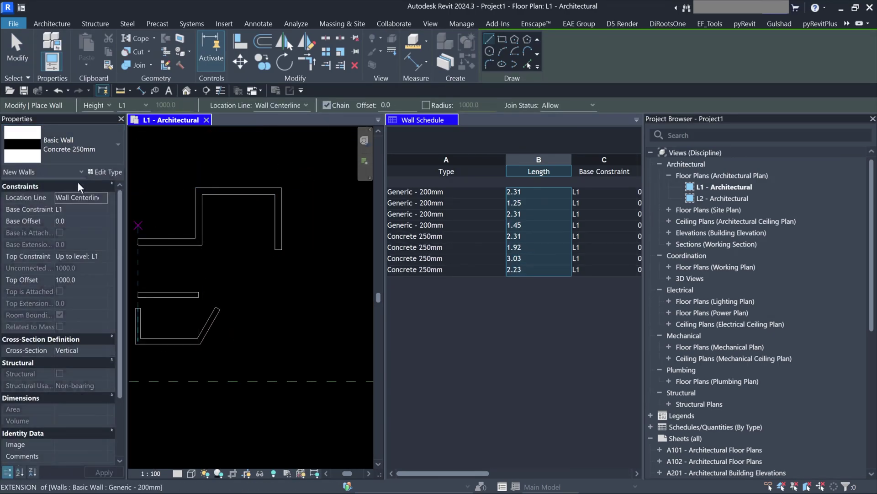
- Draw three chained Generic - 200mm Masonry walls above the concrete walls, about 4.19 m, 2.59 m and 1.85 m long
left_click(76, 157)
left_click(46, 297)
scroll(224, 340, "down", 2)
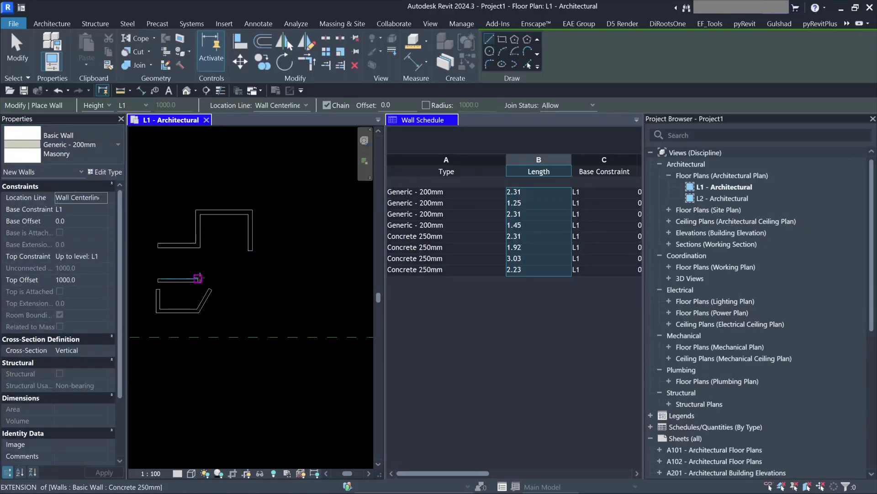
left_click(145, 208)
left_click(230, 208)
left_click(228, 156)
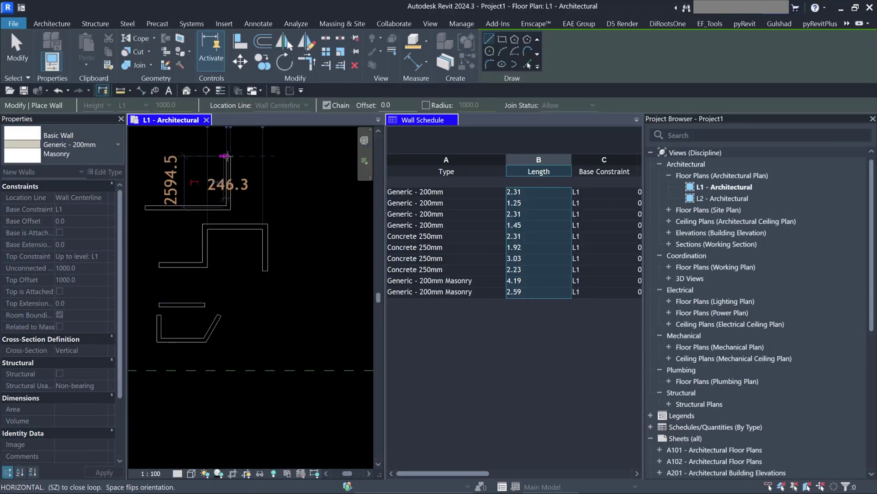
left_click(266, 156)
key("Escape")
key("Escape")
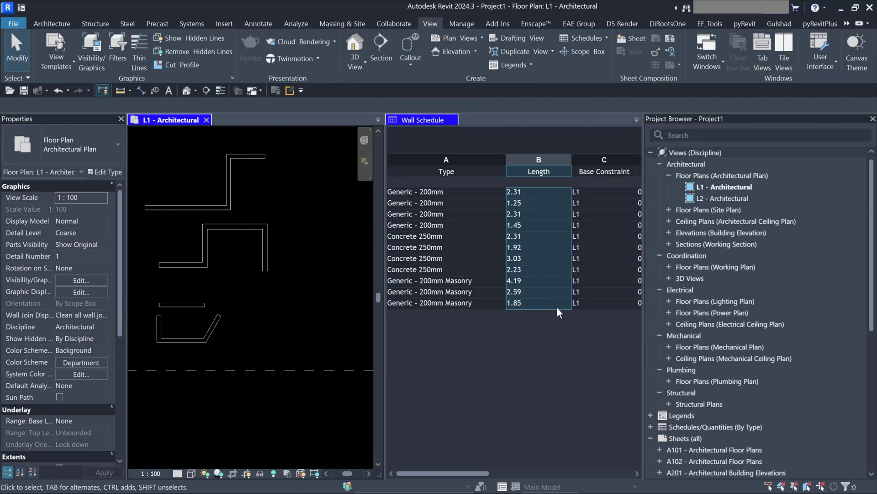
- Review the Wall Schedule's quantity columns and close the L1 - Architectural plan so that only the schedule stays open
left_click_drag(452, 473, 591, 473)
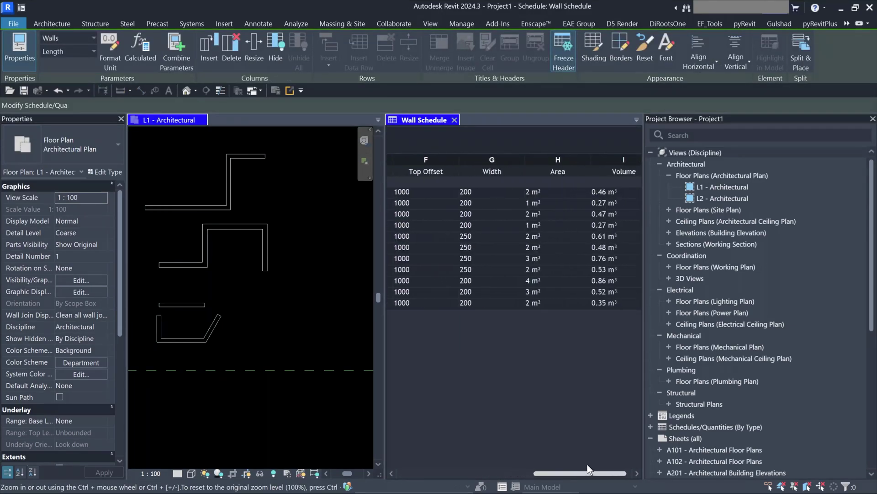
left_click(278, 234)
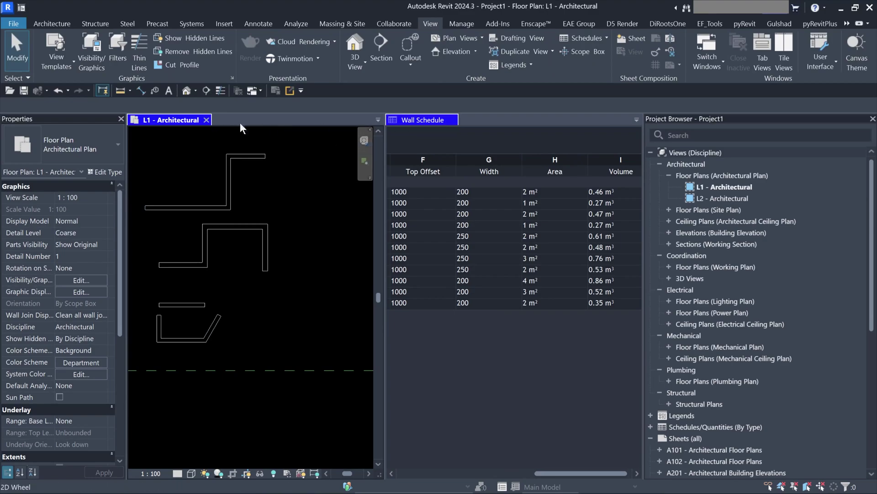
left_click(206, 120)
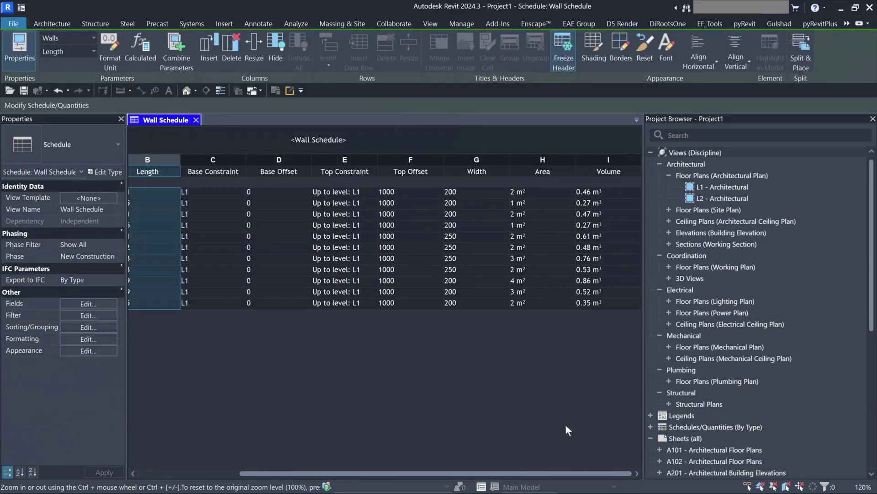
left_click_drag(566, 472, 464, 472)
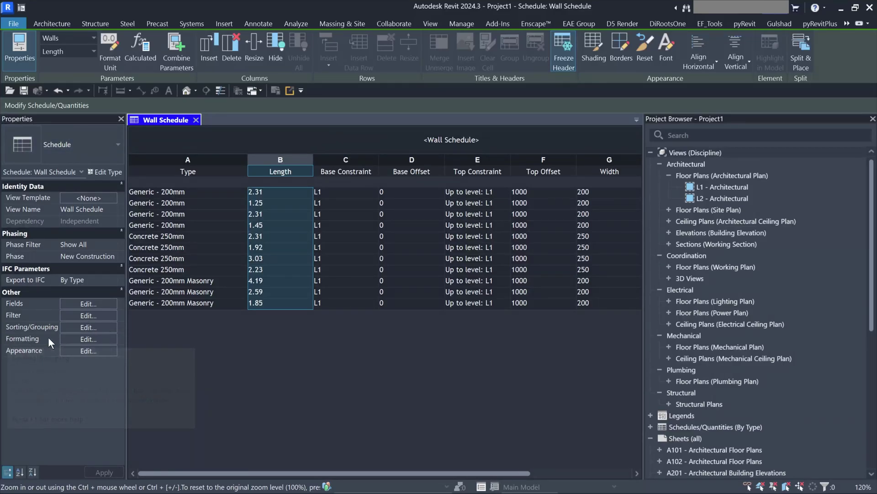
- Filter the Wall Schedule to list only walls whose Length is greater than 2 m
left_click(88, 304)
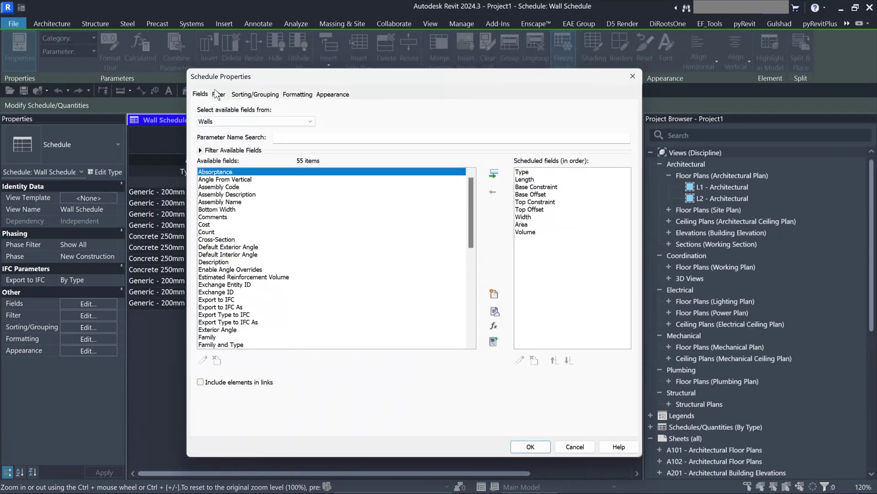
left_click(220, 94)
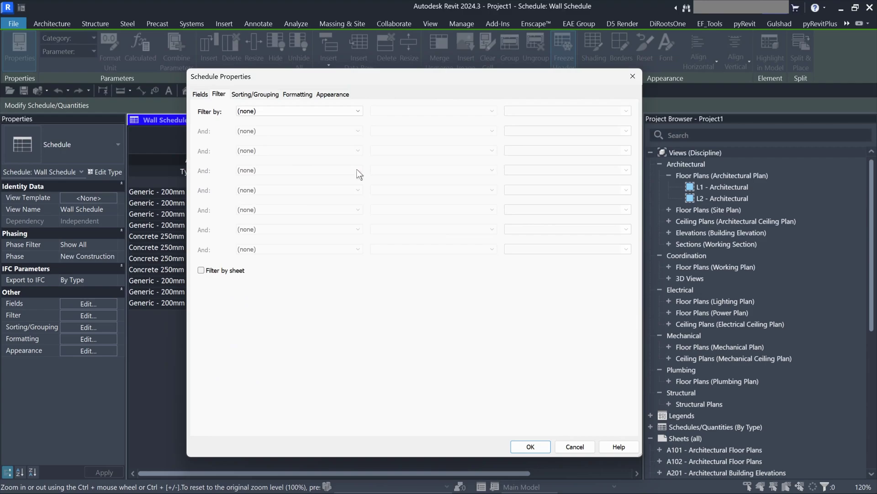
left_click_drag(328, 77, 486, 56)
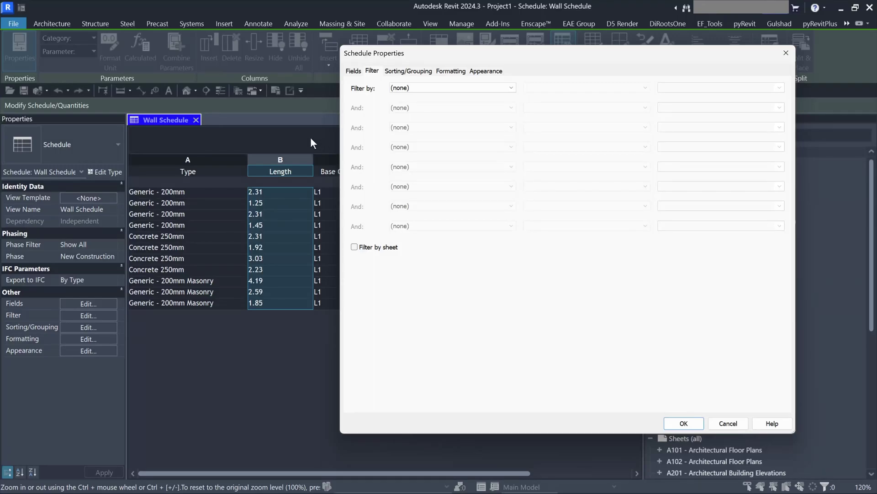
left_click(417, 88)
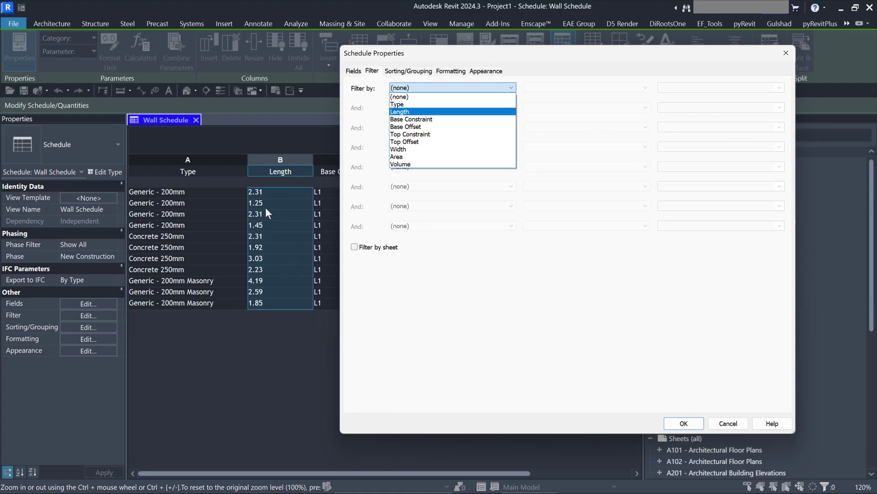
left_click(406, 112)
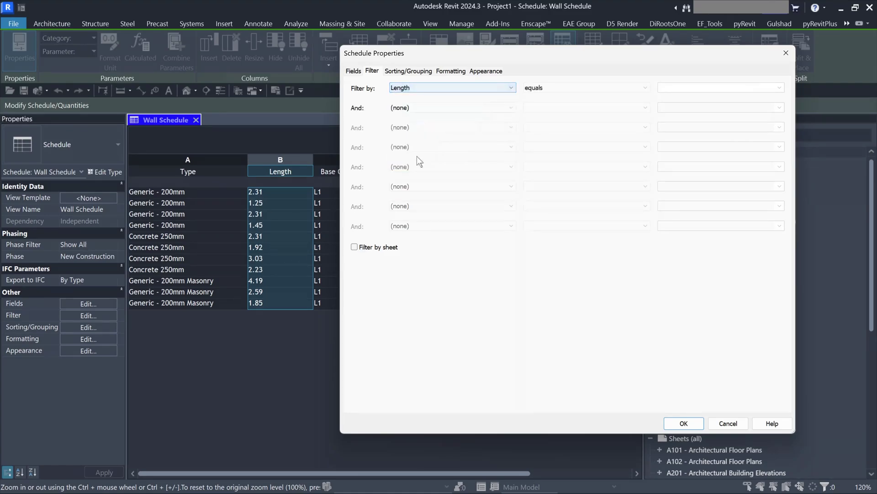
left_click(564, 89)
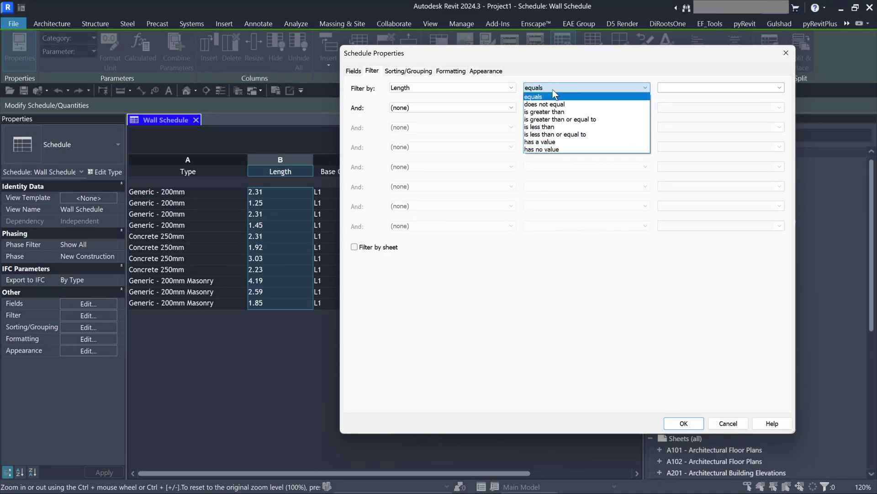
left_click(559, 112)
left_click(673, 88)
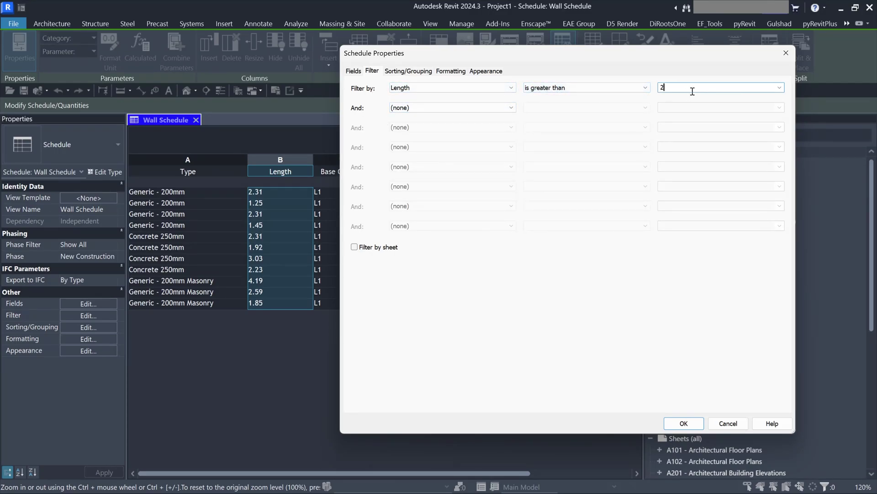
left_click(684, 423)
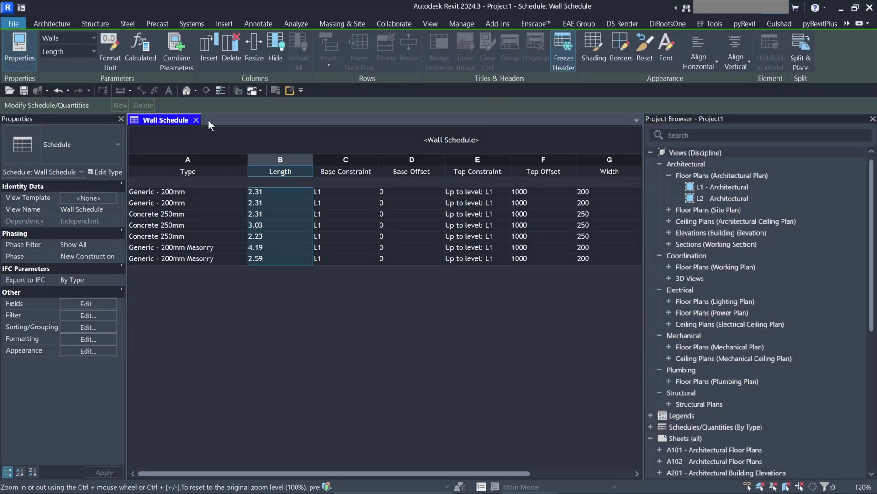
- Open the L1 - Architectural plan to compare its walls with the filtered list, and return to the Wall Schedule
double_click(729, 186)
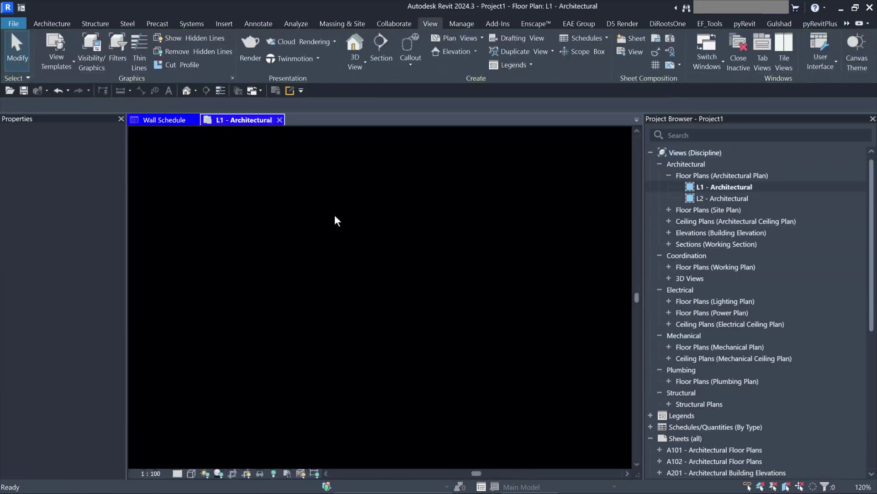
scroll(289, 237, "up", 5)
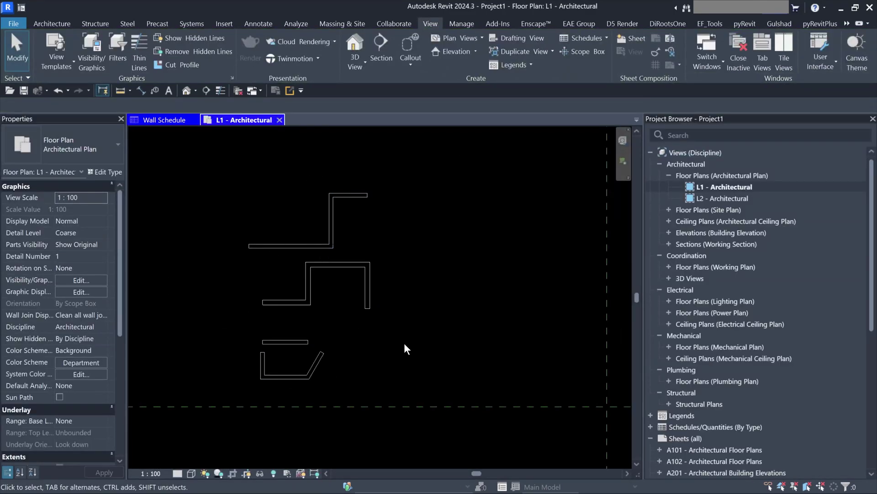
left_click(162, 120)
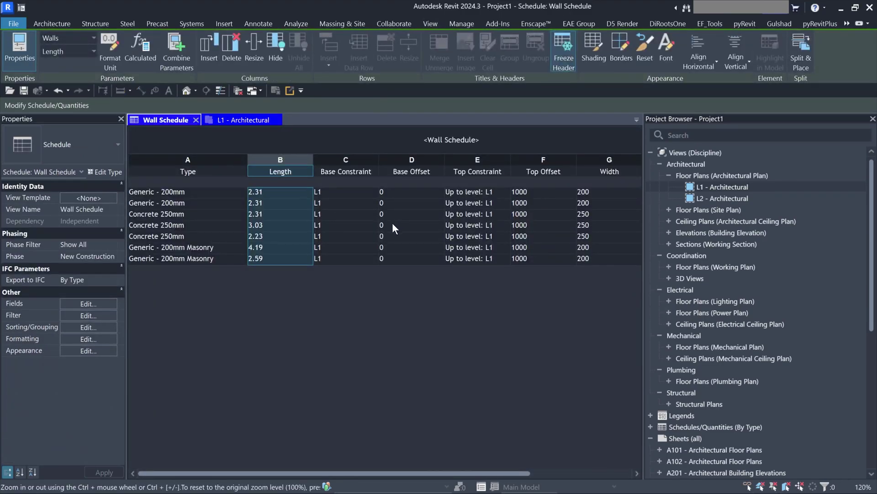
- Remove the Length filter from the Wall Schedule by setting its filter field to (none)
left_click(86, 314)
left_click(414, 88)
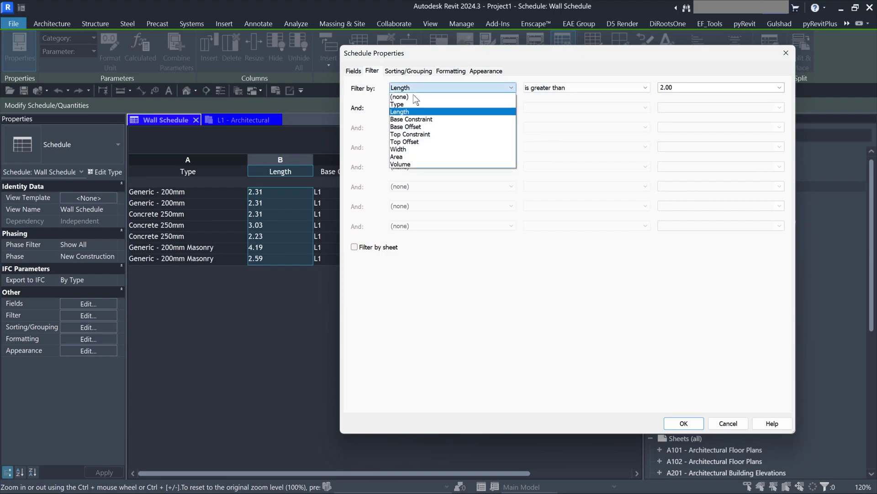
left_click(411, 94)
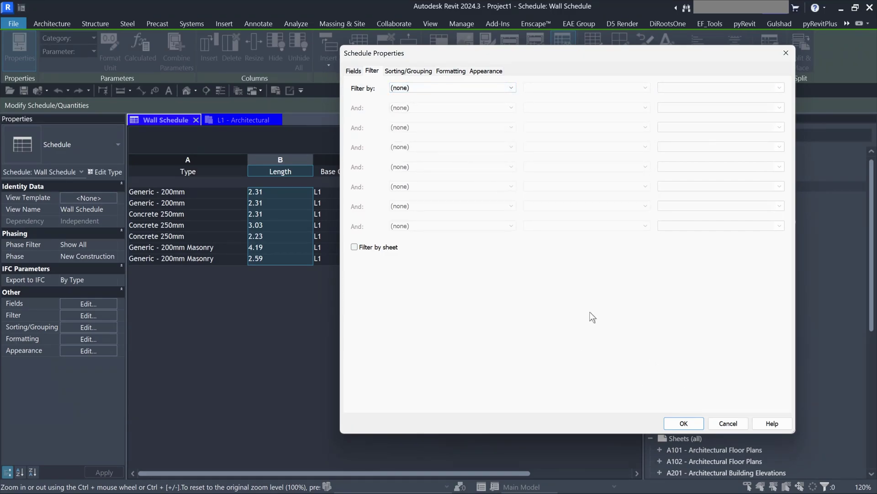
left_click(681, 423)
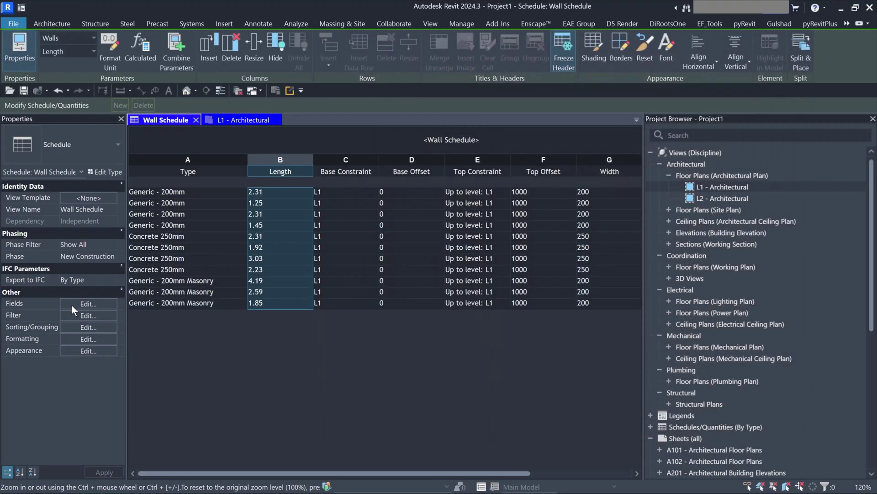
- Sort the Wall Schedule by Type in ascending order, with a blank line between the type groups
left_click(71, 305)
left_click(409, 72)
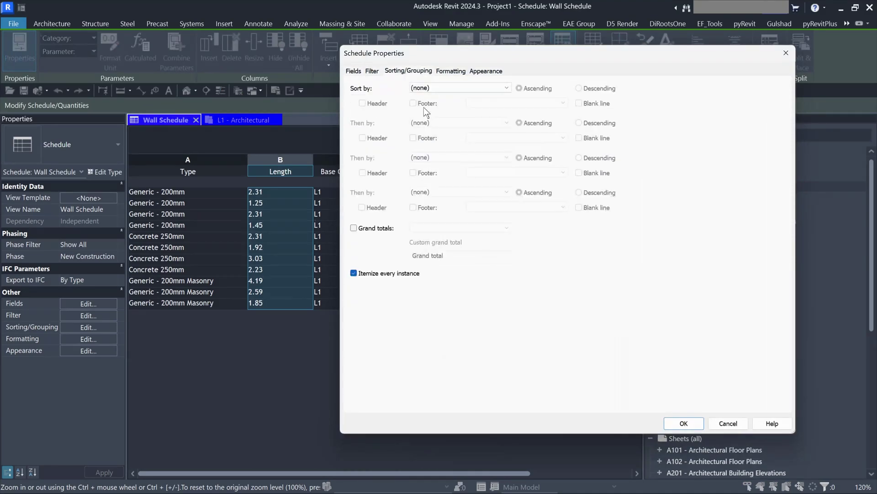
left_click(459, 88)
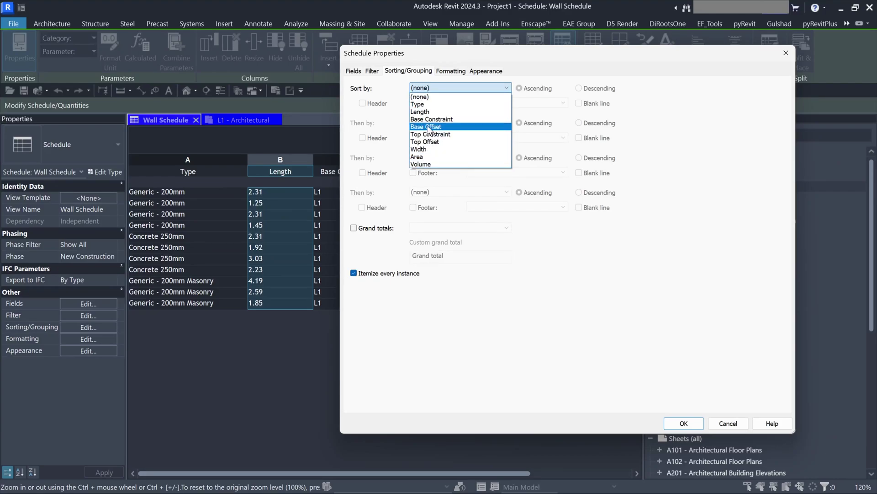
left_click(442, 105)
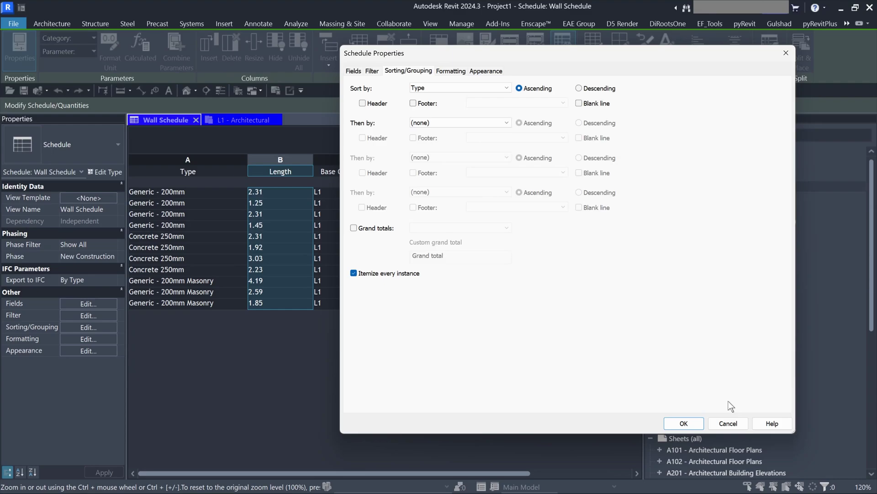
left_click(678, 424)
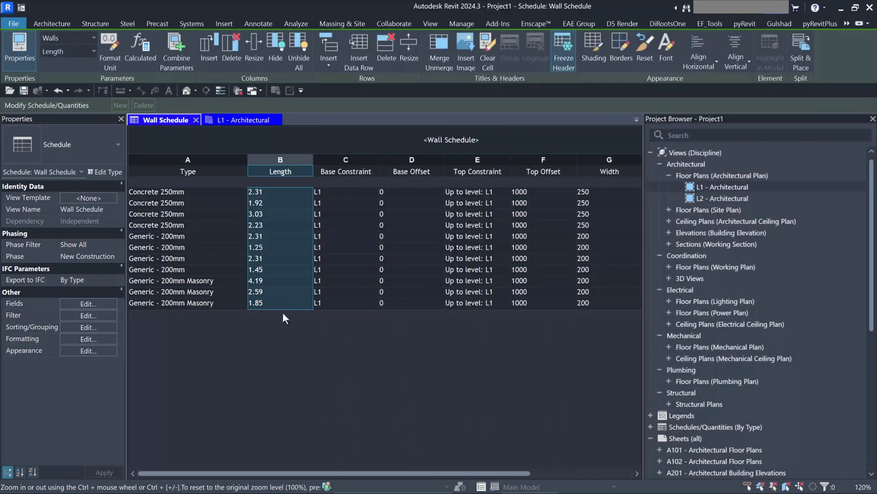
left_click(87, 327)
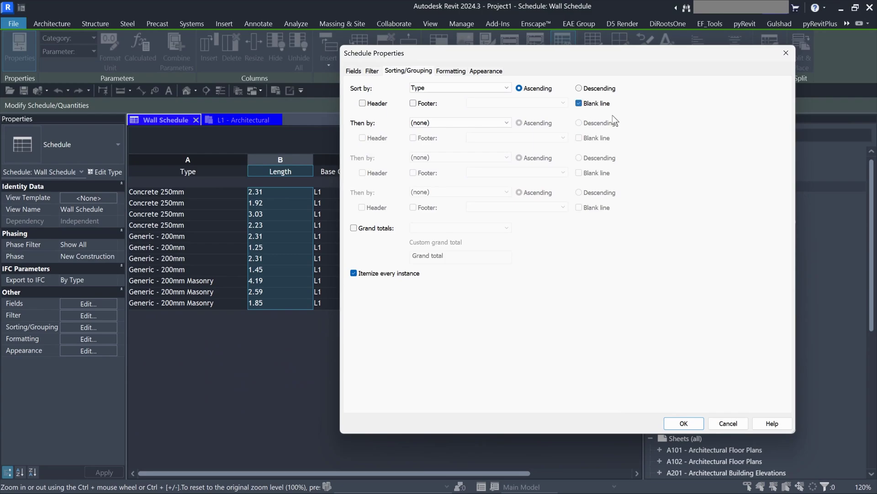
left_click(670, 421)
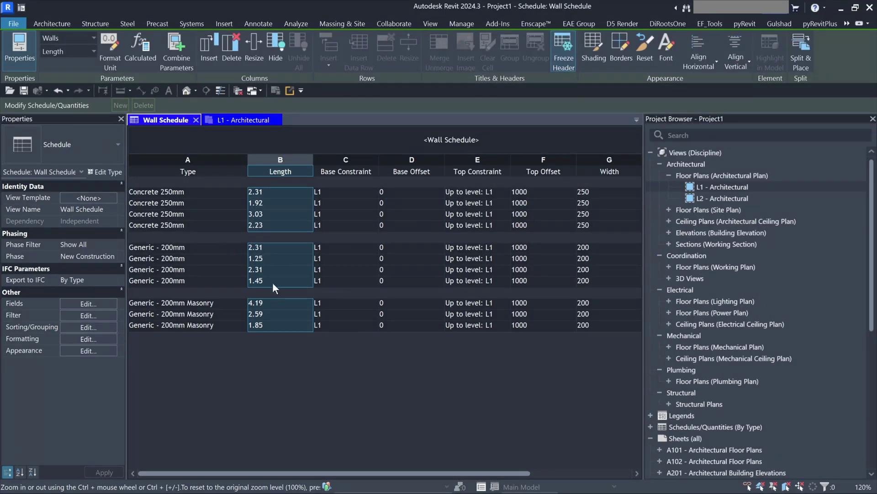
- Set the Length field of the Wall Schedule to Calculate totals
left_click(92, 317)
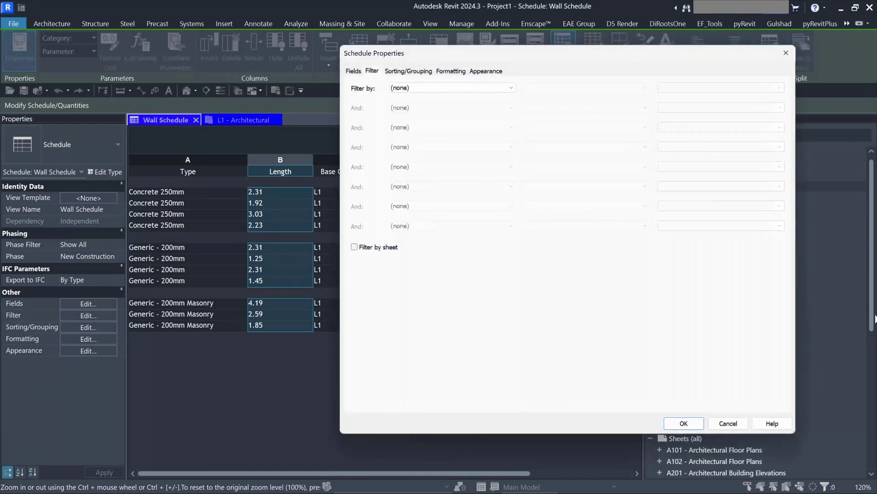
left_click(457, 72)
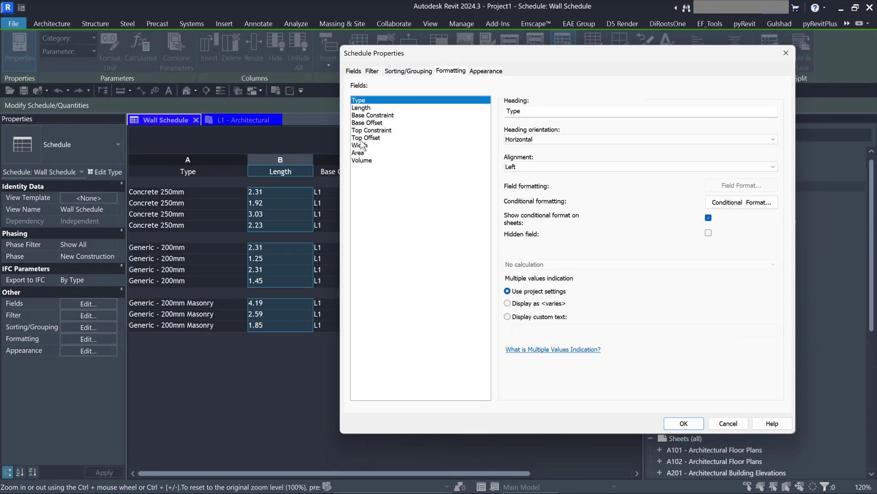
left_click(361, 108)
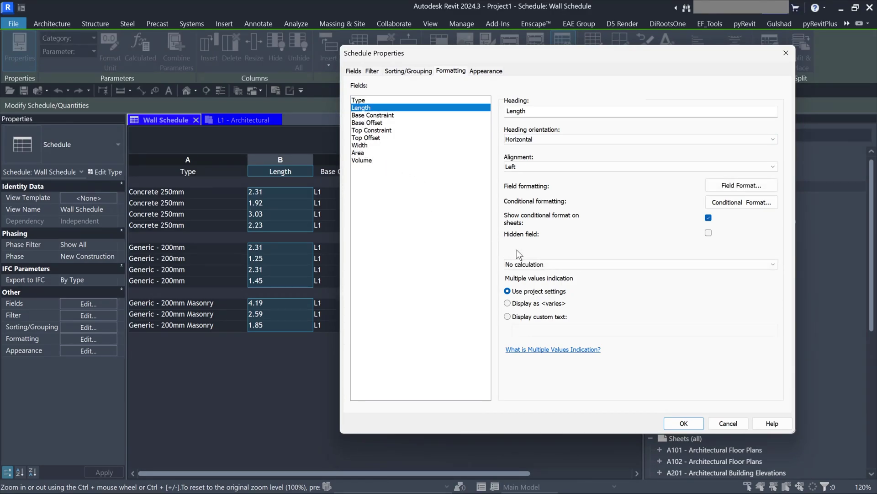
left_click(540, 265)
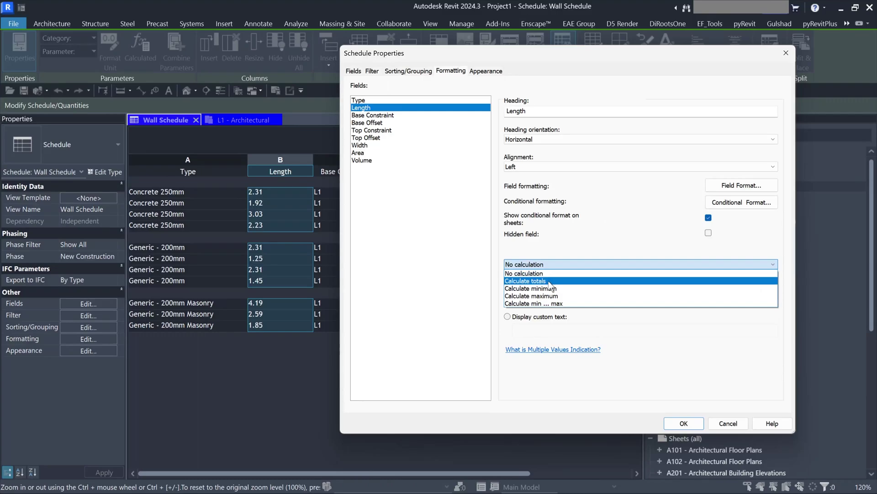
left_click(549, 283)
- Add a footer showing Totals only to each Type group in the schedule's sorting and grouping settings
left_click(407, 71)
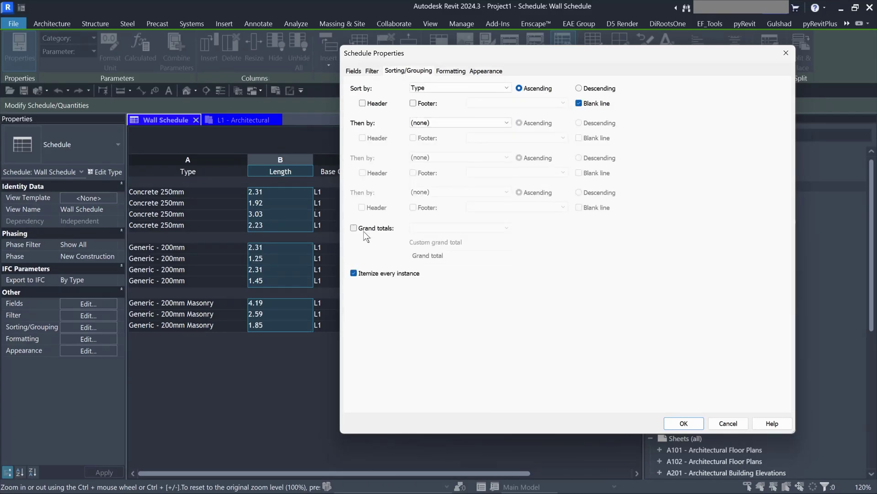
left_click(365, 230)
left_click(371, 228)
left_click(414, 104)
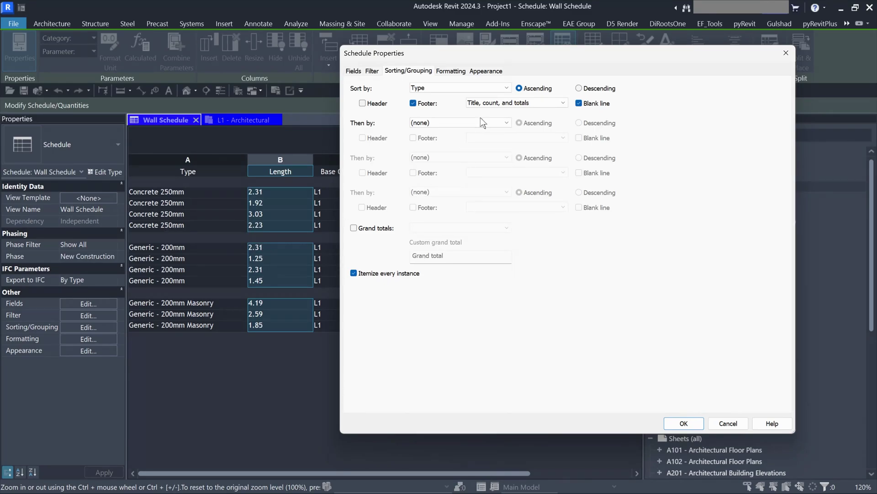
left_click(498, 103)
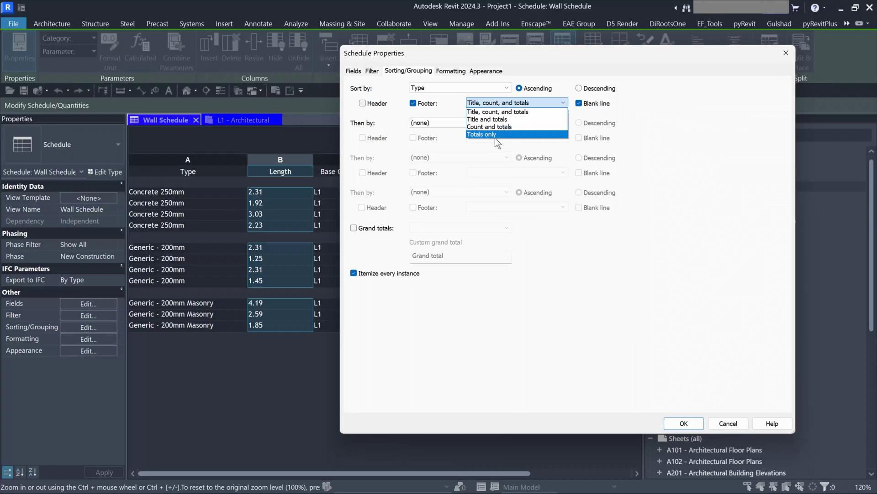
left_click(482, 134)
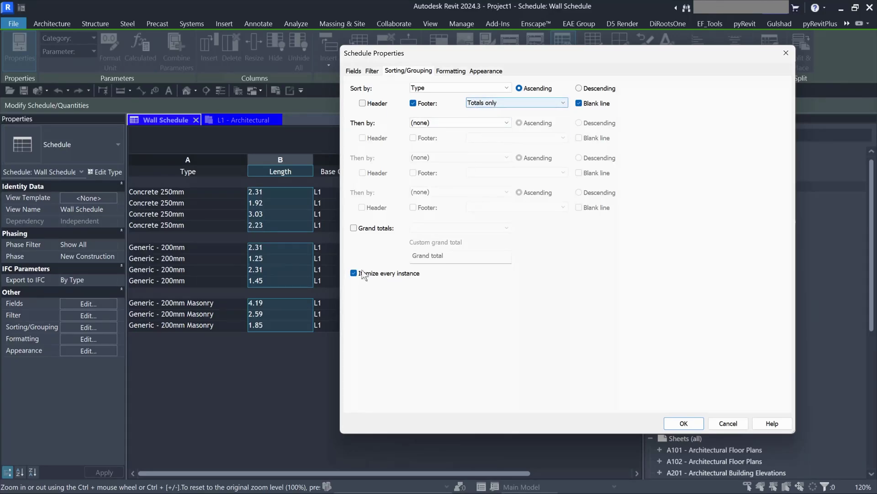
- Enable grand totals with the Totals only option, apply the schedule settings, and review the Length values of each type group
left_click(357, 228)
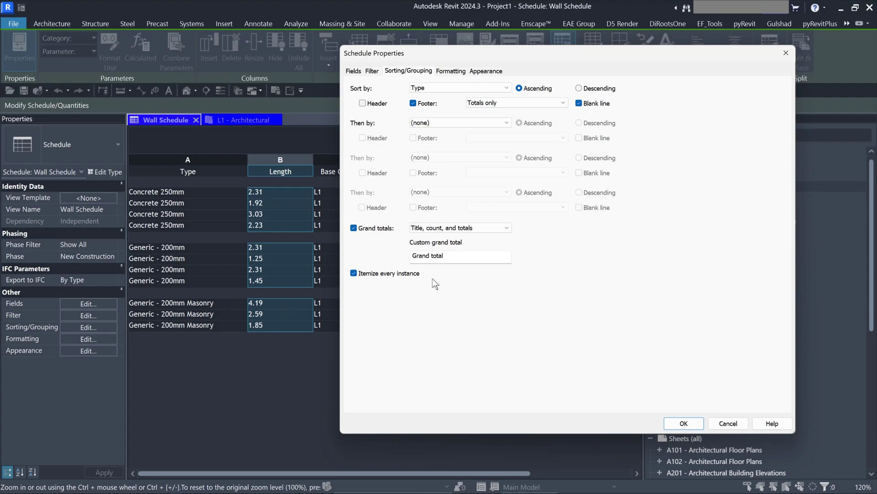
left_click(454, 228)
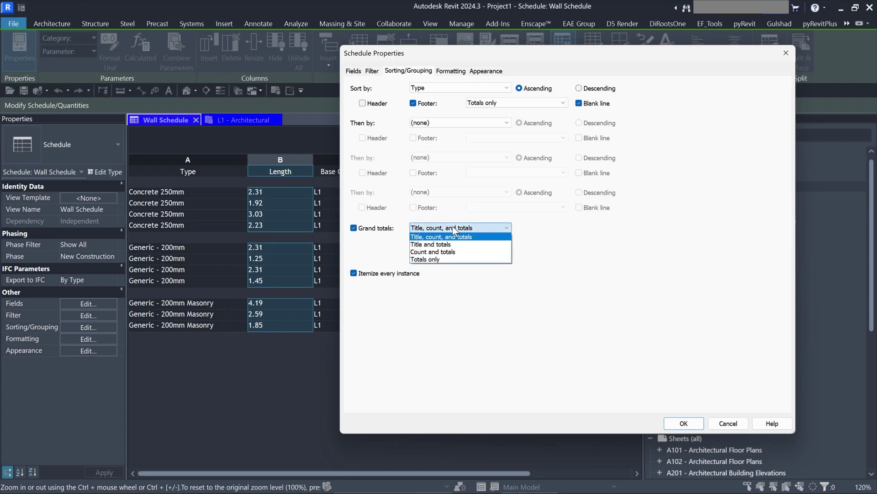
left_click(439, 259)
left_click(427, 227)
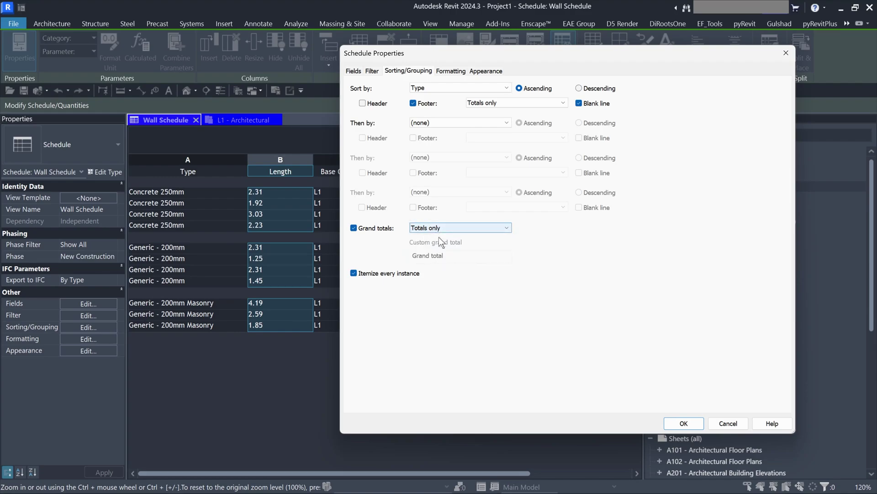
left_click(683, 423)
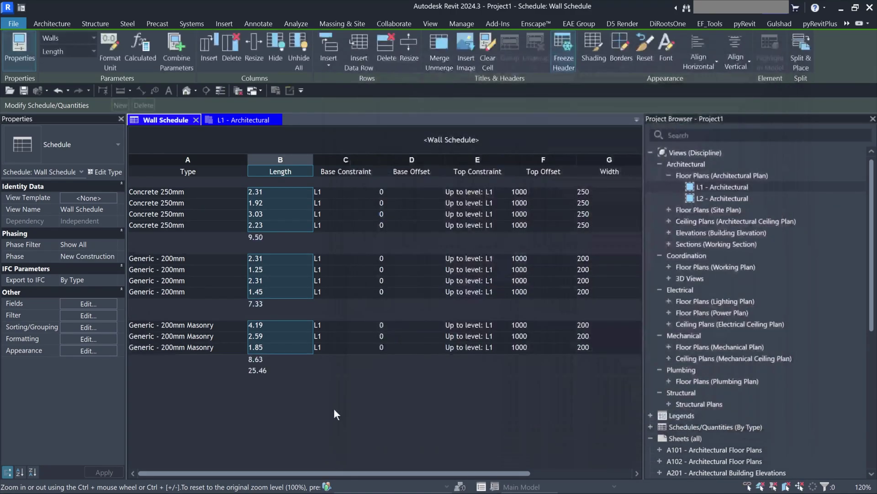
left_click_drag(262, 194, 267, 227)
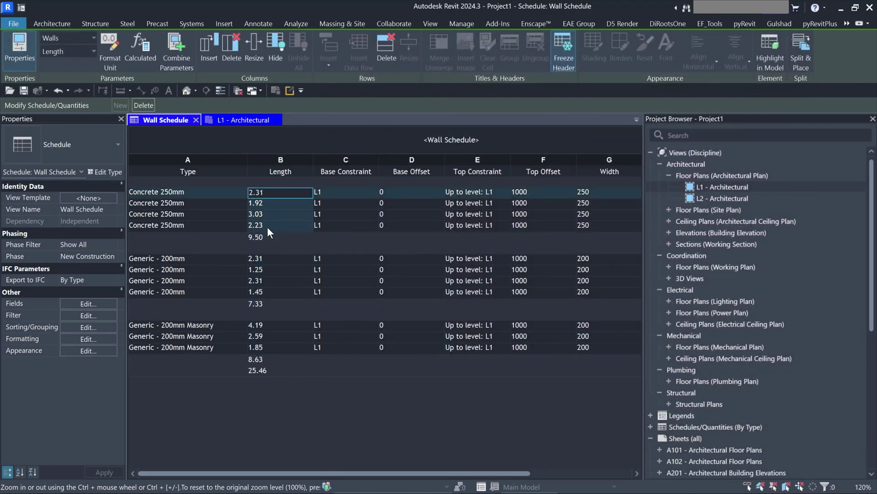
left_click_drag(259, 258, 272, 347)
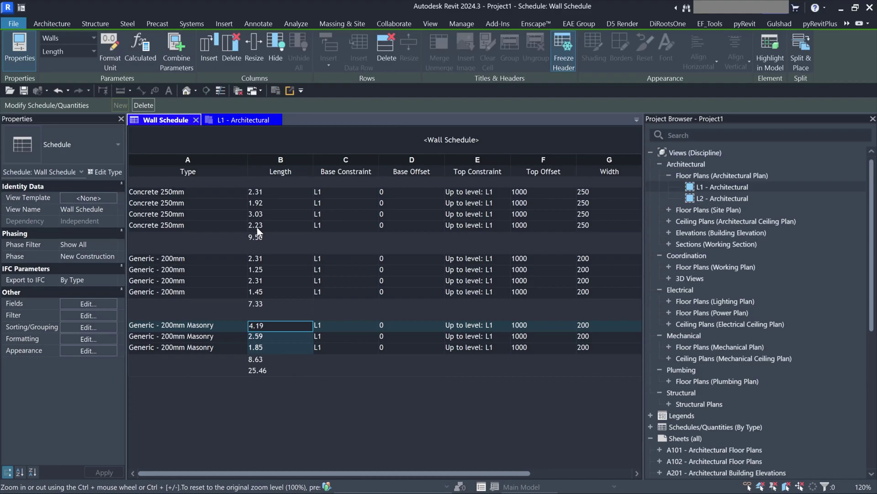
- Set the Area and Volume fields to Calculate totals and review the Area and Volume values of the Concrete 250mm group
left_click_drag(287, 475, 387, 475)
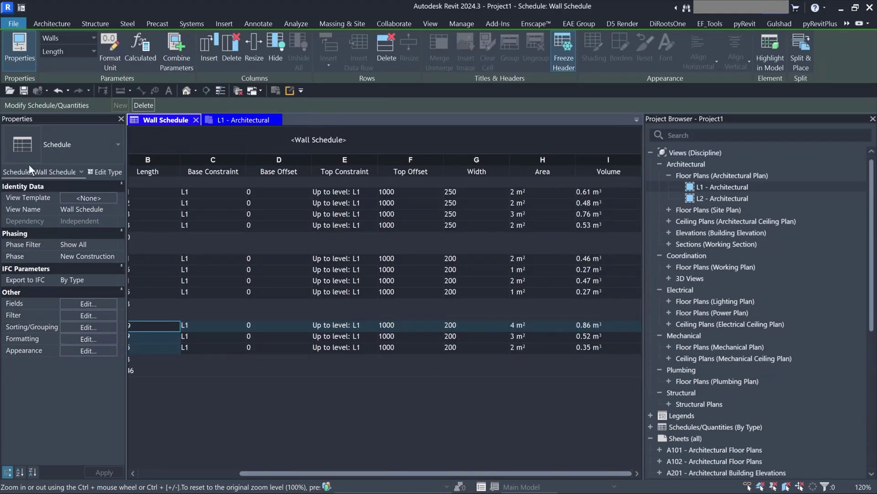
left_click(82, 338)
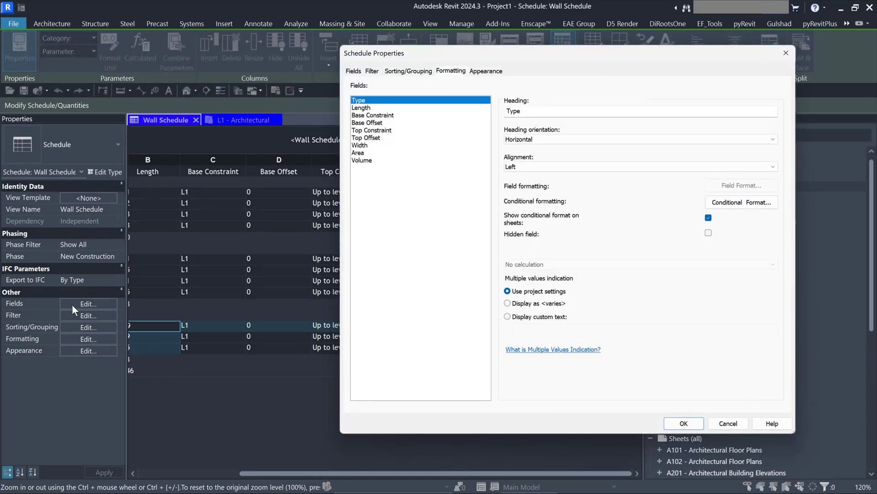
left_click(403, 72)
left_click(451, 71)
left_click_drag(358, 154, 365, 159)
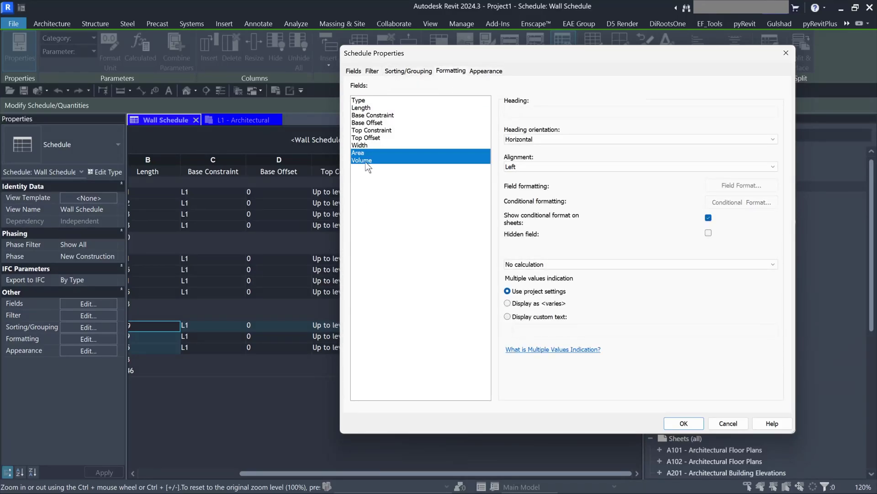
left_click(514, 265)
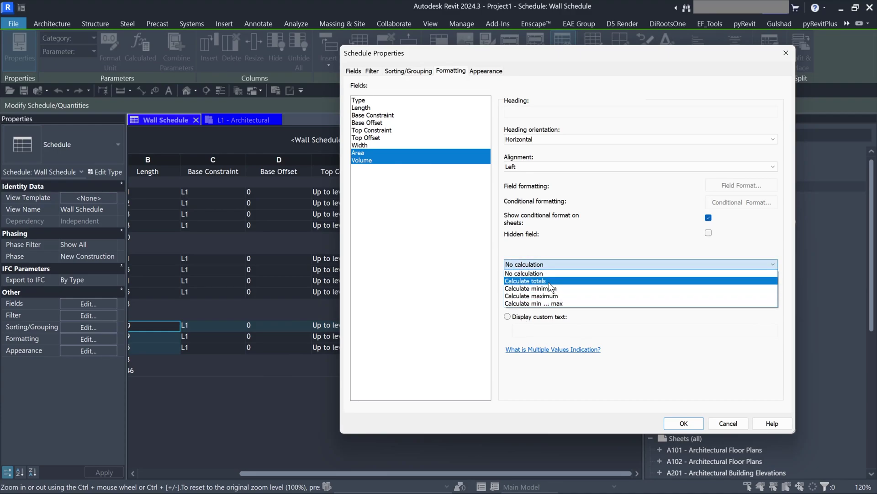
left_click(568, 280)
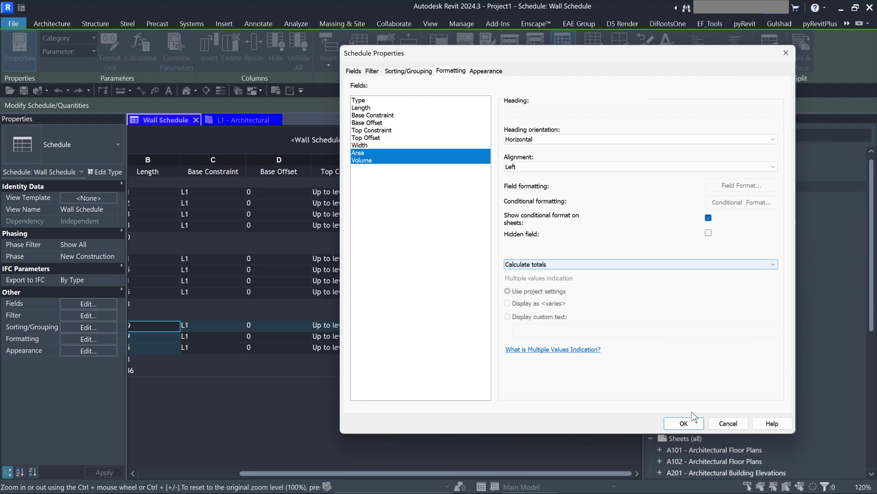
left_click(685, 423)
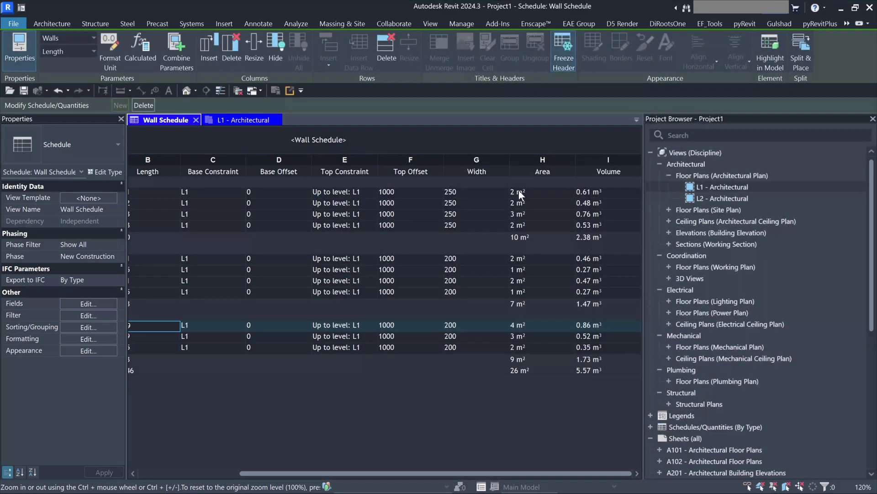
left_click_drag(520, 193, 524, 227)
left_click_drag(588, 192, 596, 226)
left_click_drag(526, 197, 533, 226)
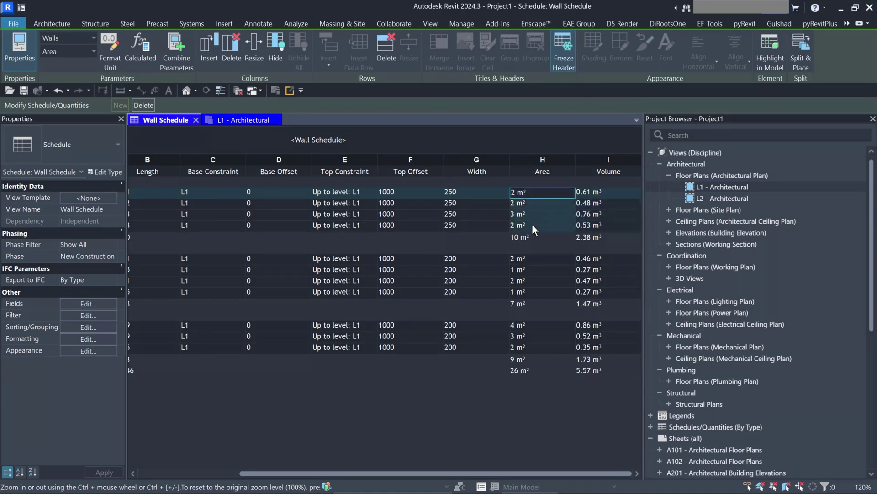
- Override the project settings for the Area column's format with rounding to 2 decimal places, and review the areas of each wall type
left_click(539, 161)
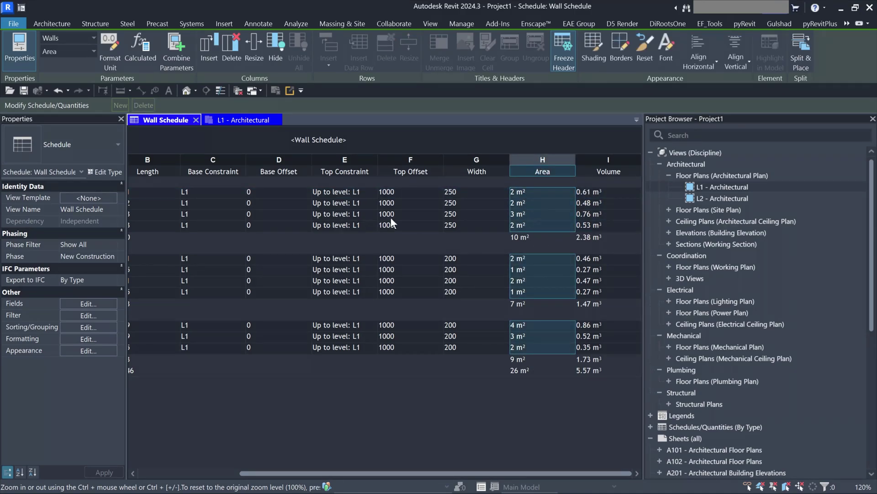
left_click(109, 67)
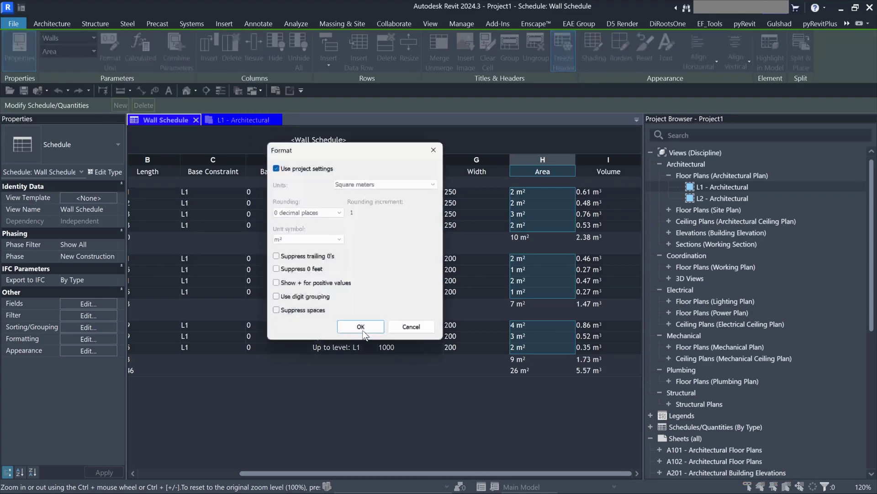
left_click(276, 168)
left_click(306, 213)
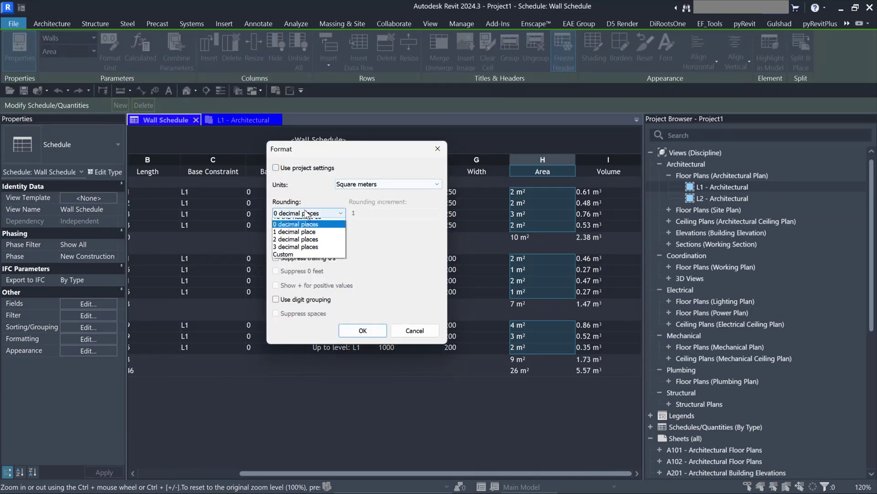
left_click(305, 261)
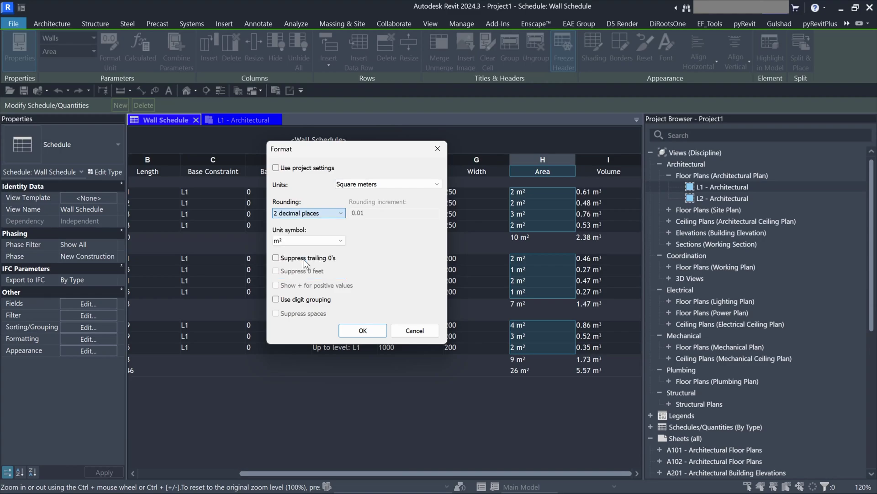
left_click(358, 332)
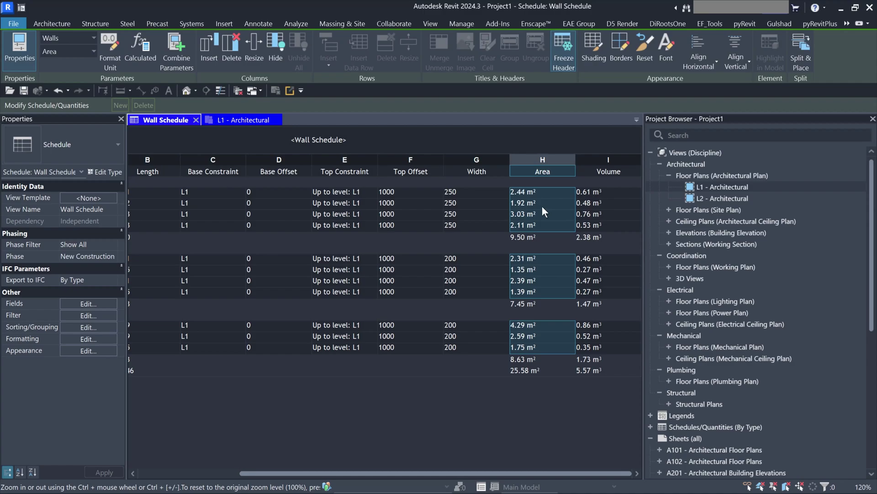
left_click(536, 191)
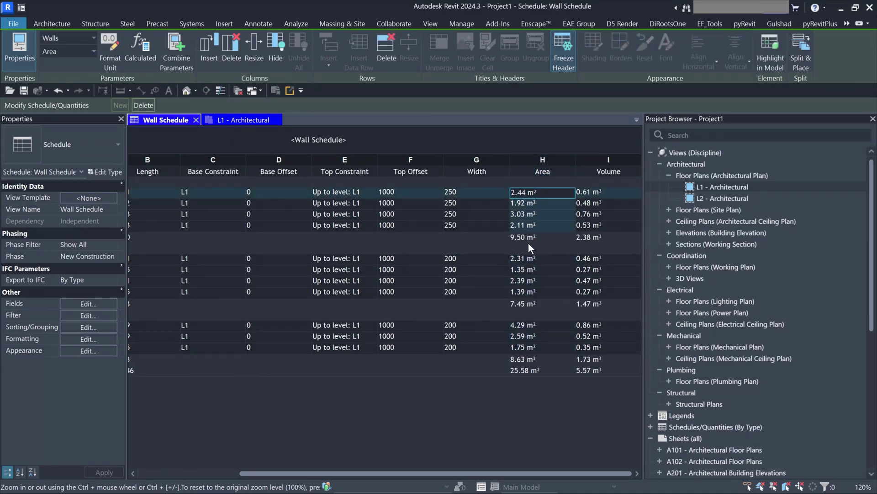
left_click(521, 261)
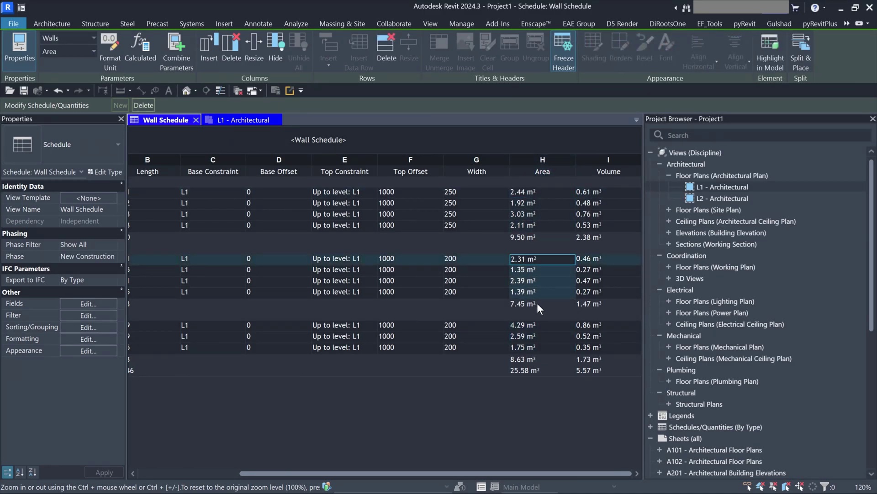
left_click_drag(531, 325, 532, 353)
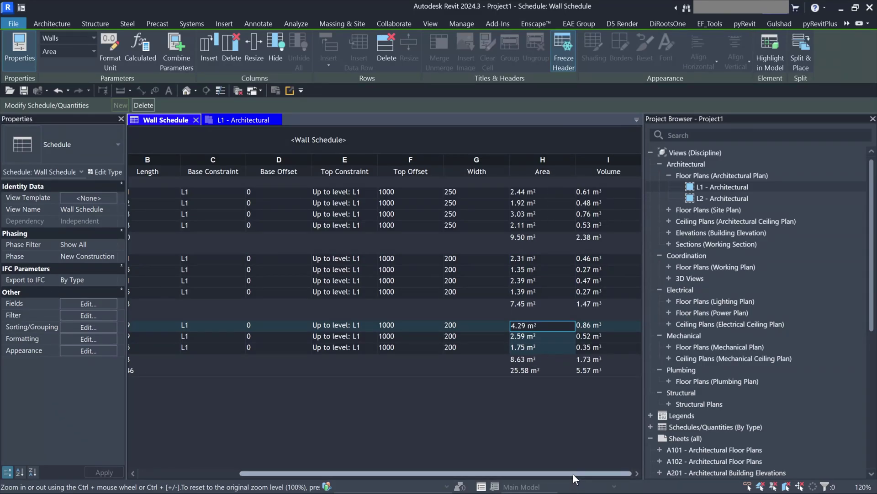
left_click_drag(572, 473, 429, 470)
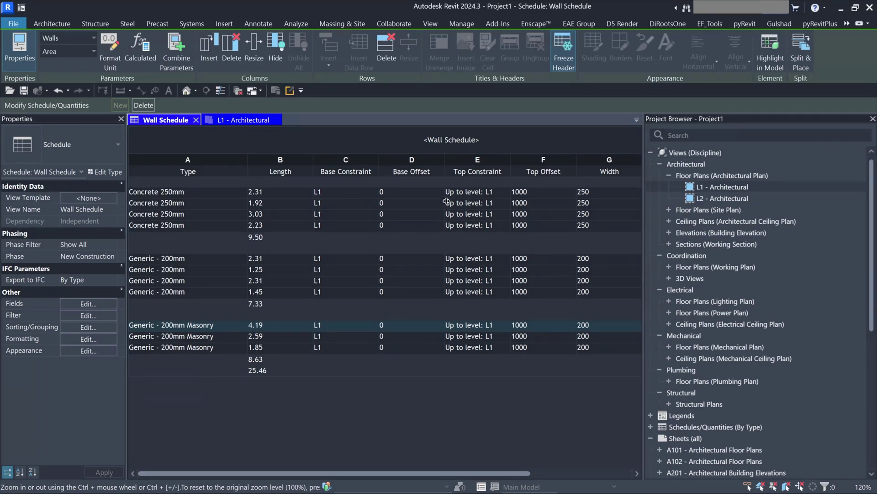
- In the L1 - Architectural plan, place two 750 x 2000mm Single-Vision_Lite doors and one 900 x 2100mm Single-Flush door in the upper wall group
left_click(232, 120)
left_click(458, 234)
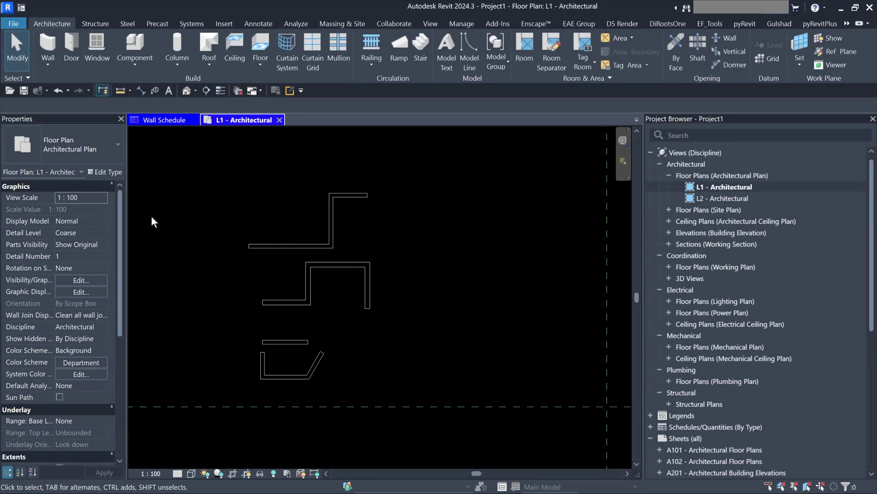
left_click(71, 48)
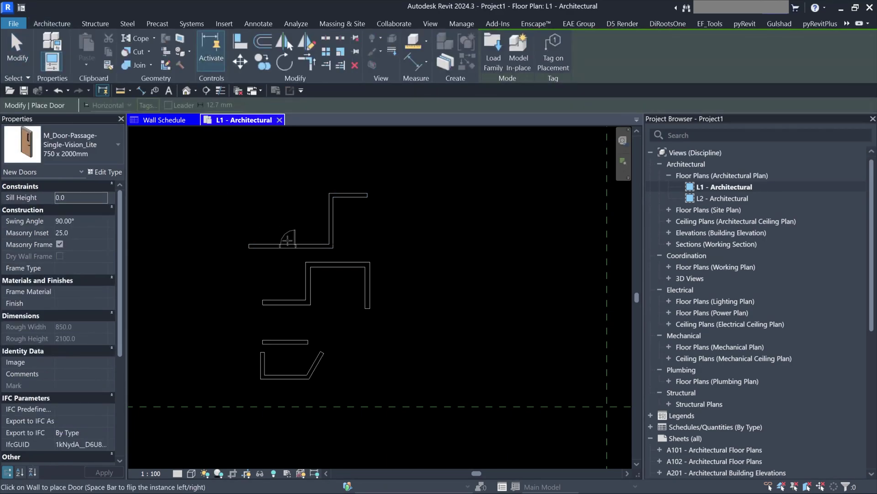
scroll(288, 241, "up", 3)
left_click(270, 250)
left_click(334, 250)
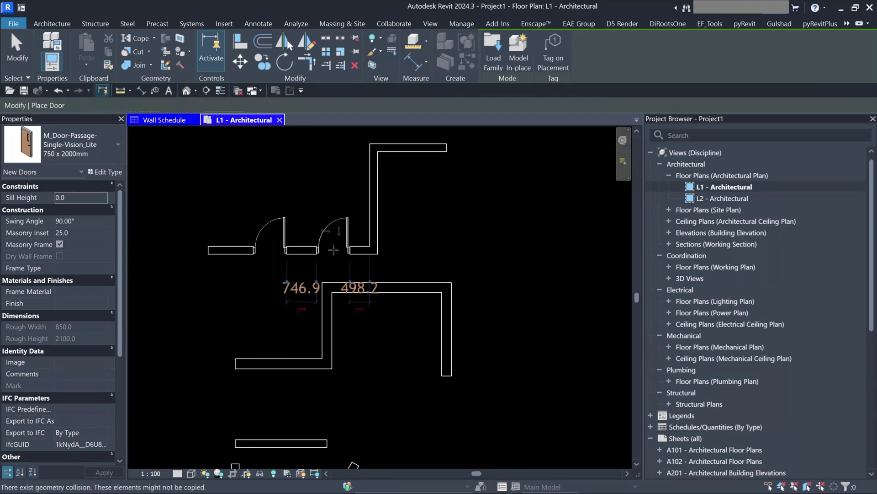
left_click(82, 144)
left_click(60, 366)
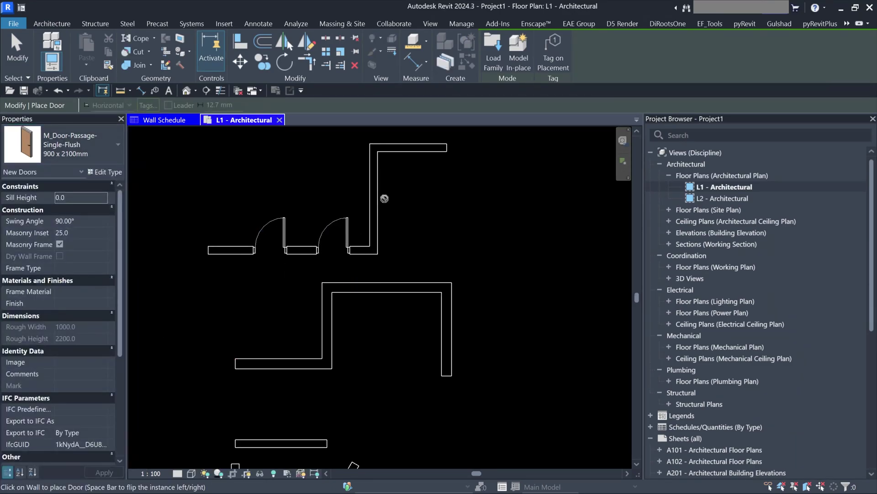
- Place one 750 x 2100mm Single-Vision_Lite door in the upper horizontal wall of the middle wall group and end door placement
left_click(46, 150)
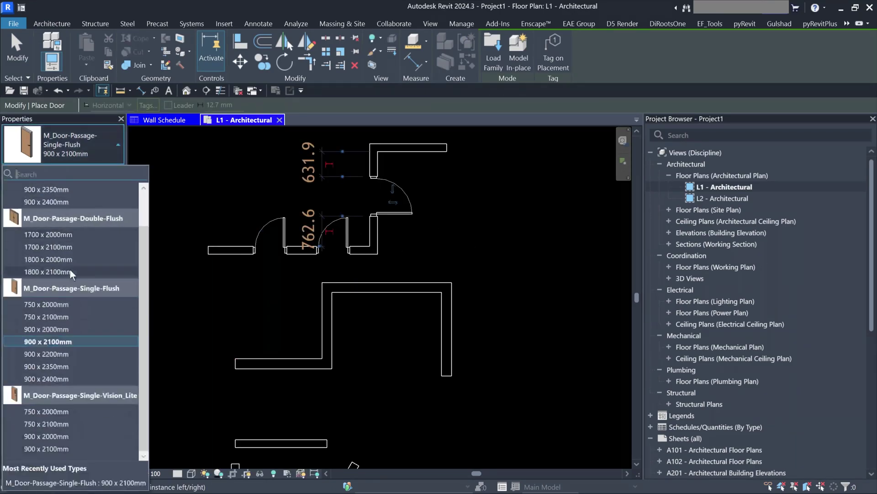
left_click(69, 412)
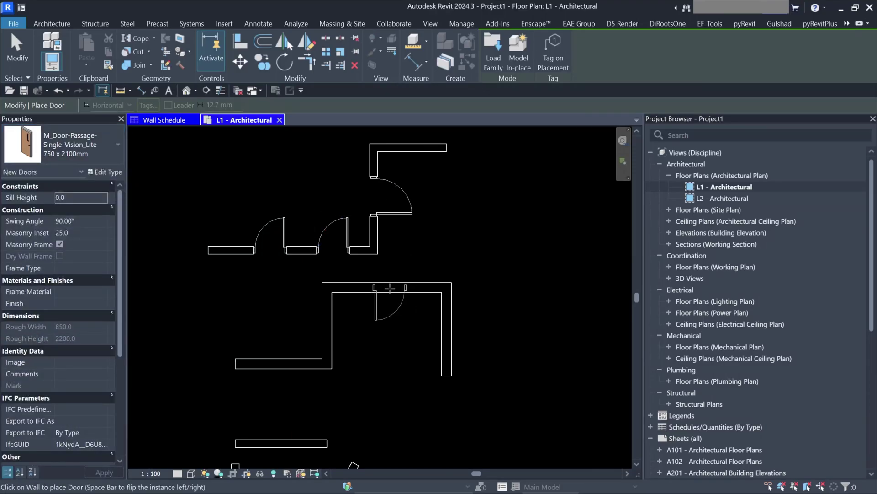
left_click(390, 290)
key("Escape")
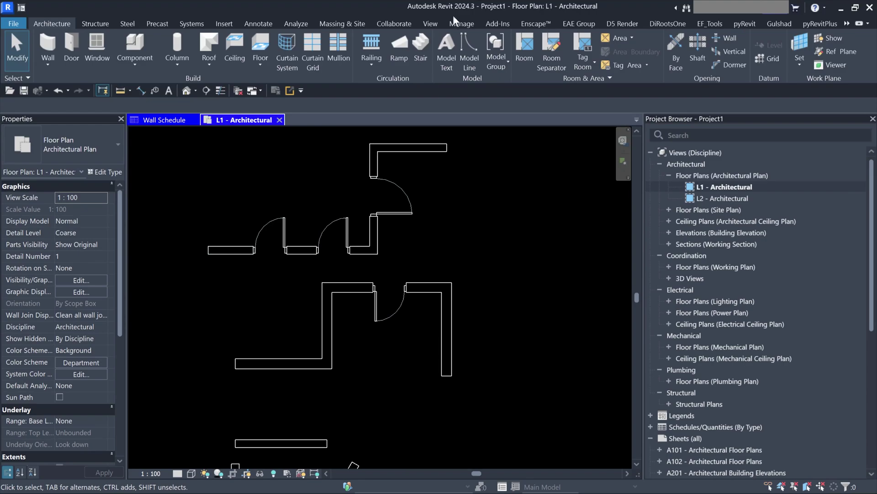
- Create a new schedule of building components for the Doors category
left_click(430, 24)
left_click(594, 42)
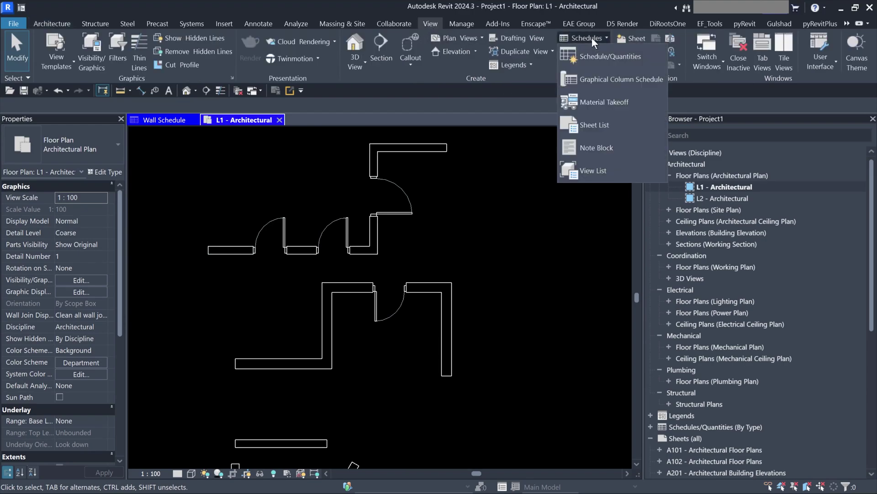
left_click(608, 55)
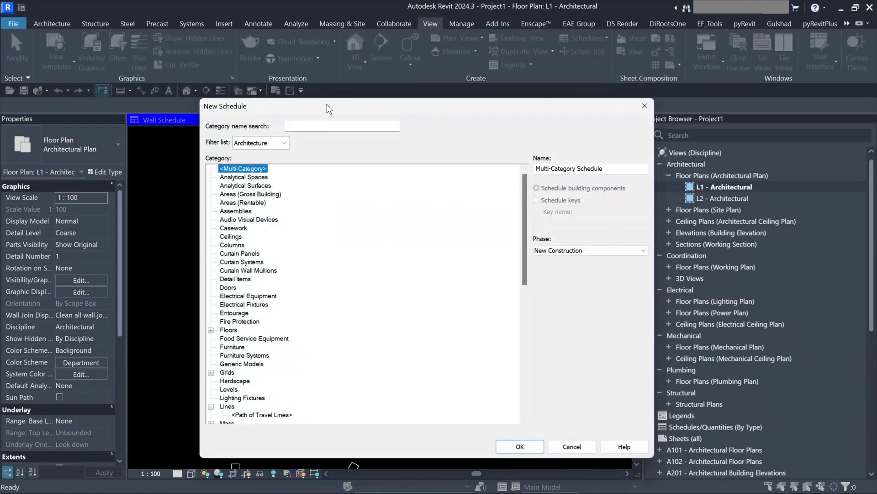
left_click_drag(327, 105, 305, 94)
left_click(218, 236)
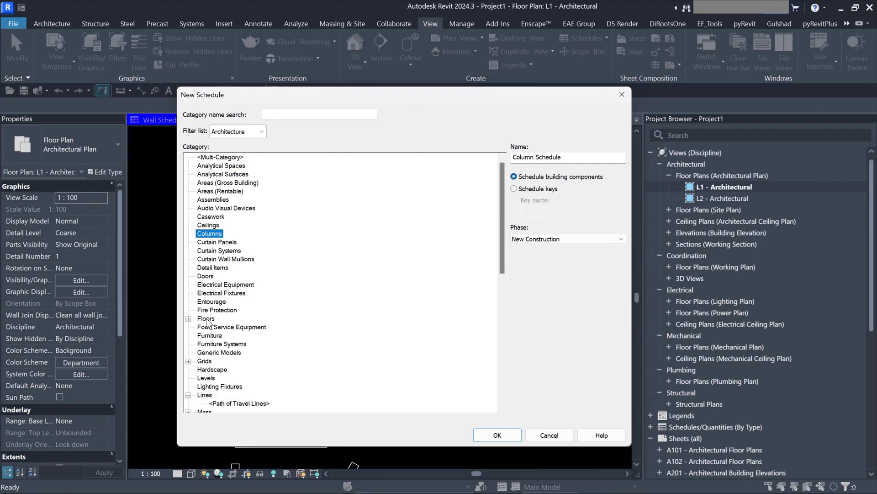
left_click(208, 277)
left_click(479, 436)
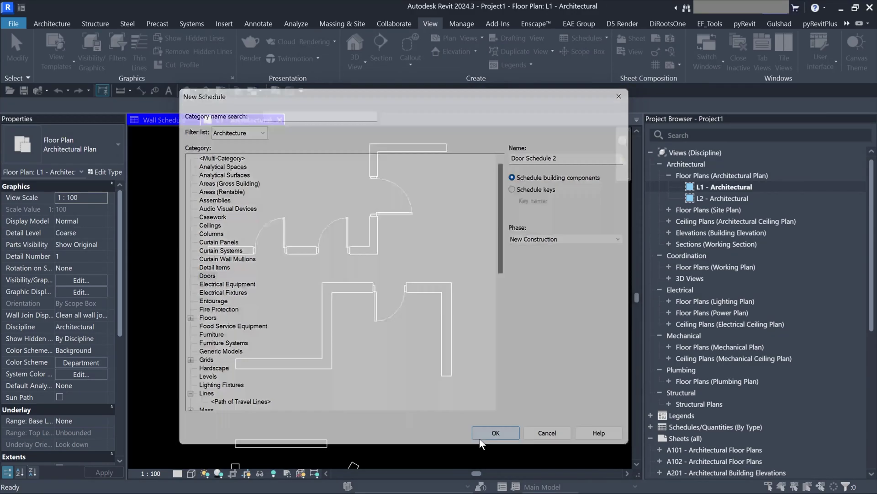
- Add the Type and Level fields to the door schedule's scheduled fields
left_click_drag(465, 62, 369, 60)
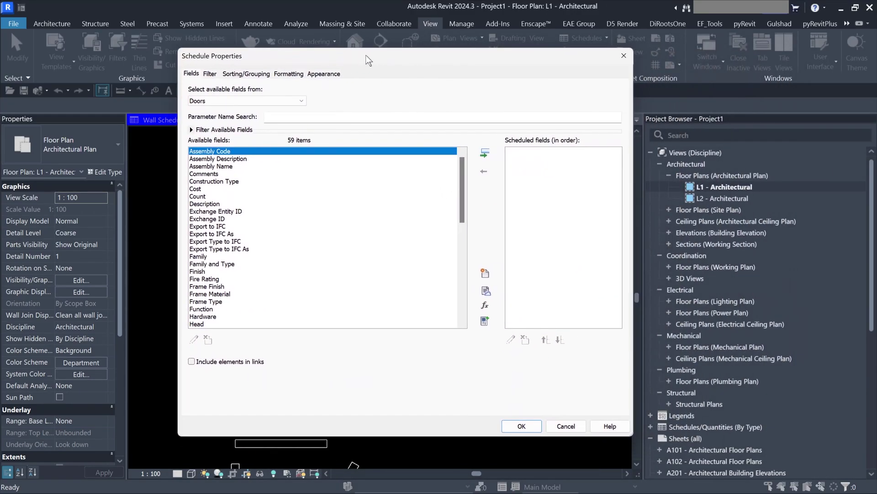
left_click(217, 212)
scroll(226, 265, "down", 8)
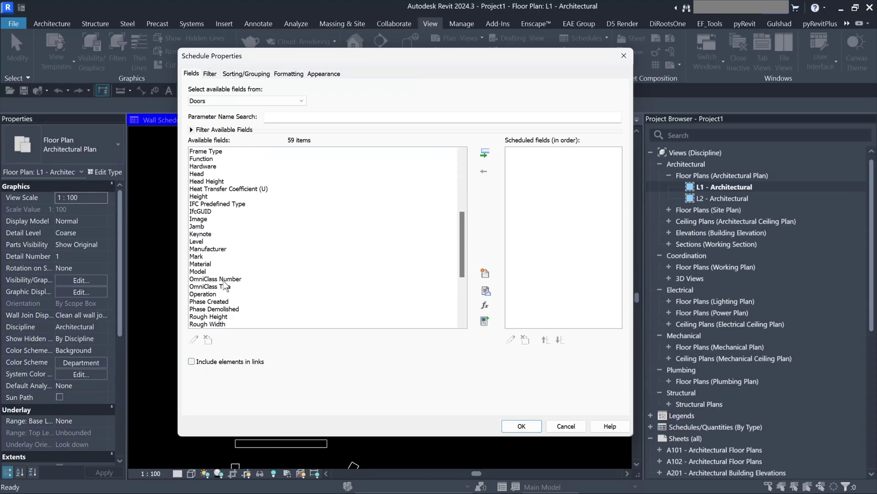
scroll(205, 302, "down", 3)
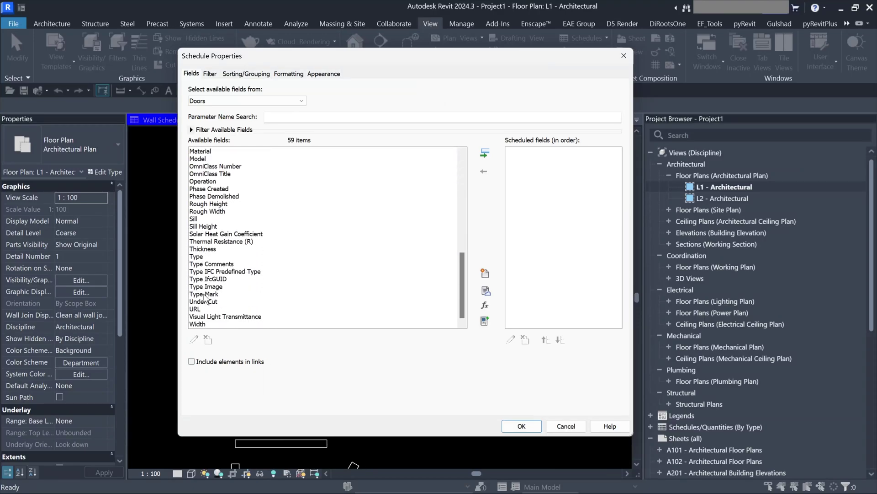
left_click(202, 256)
left_click(488, 153)
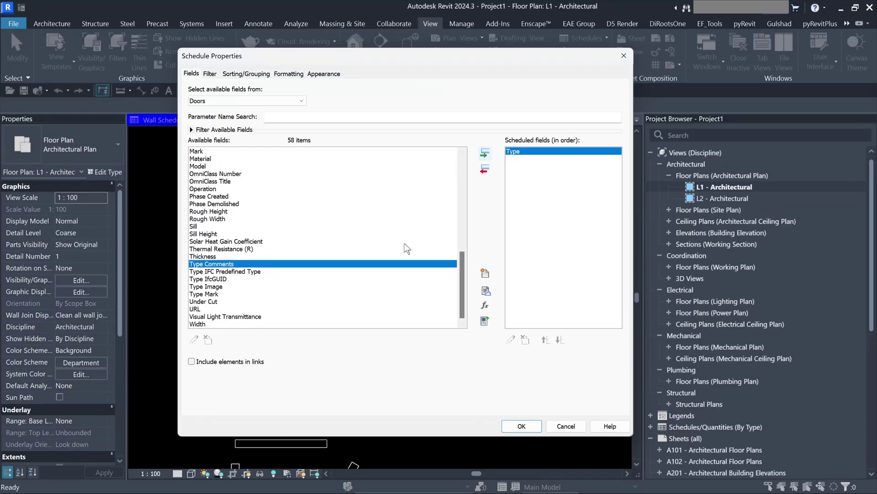
left_click(212, 204)
key("l")
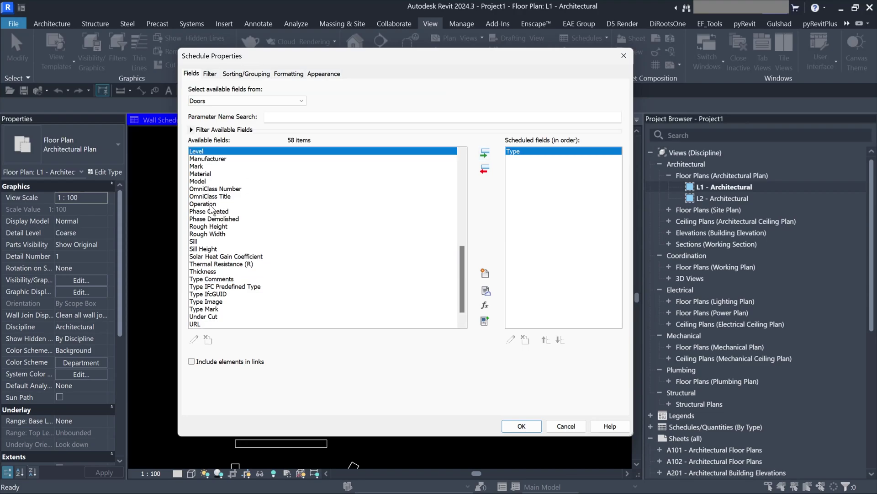
left_click(484, 154)
- Add the Width and Height fields after Level and generate the door schedule
left_click(215, 212)
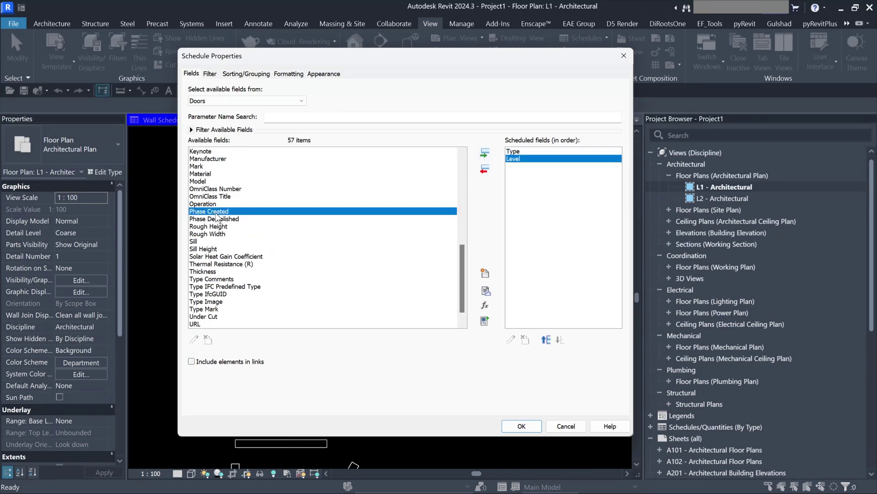
key("w")
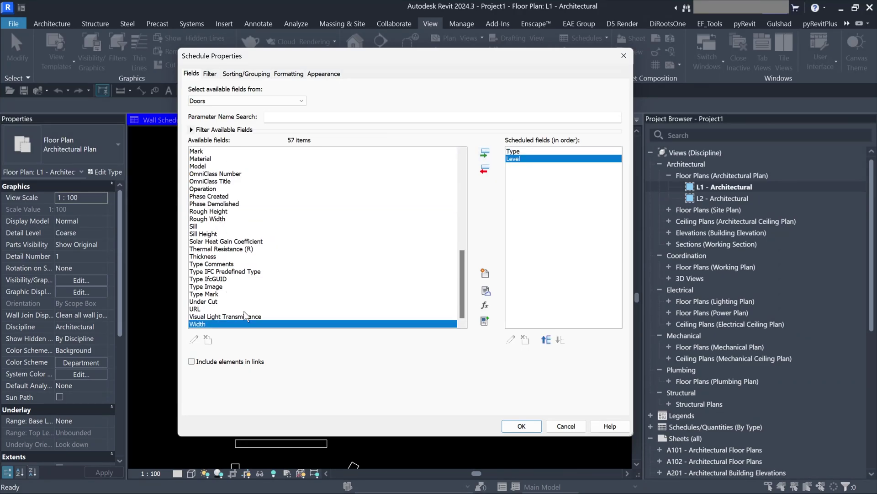
left_click(485, 154)
left_click(208, 288)
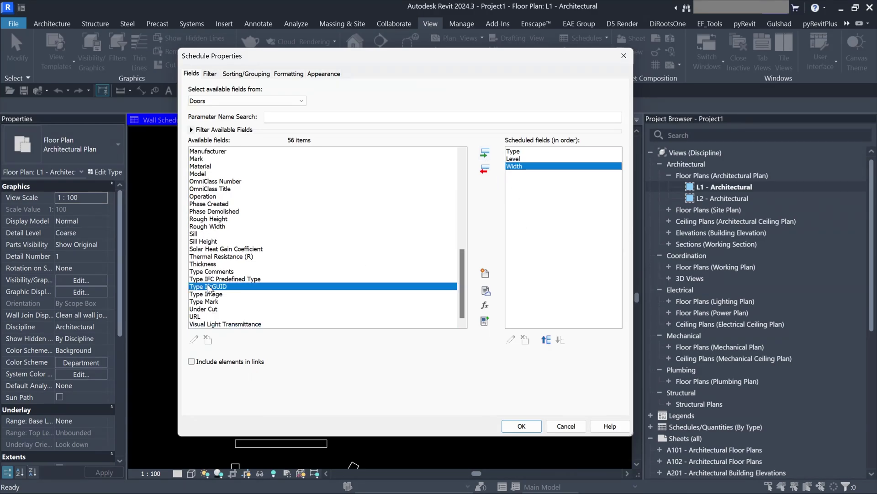
key("h")
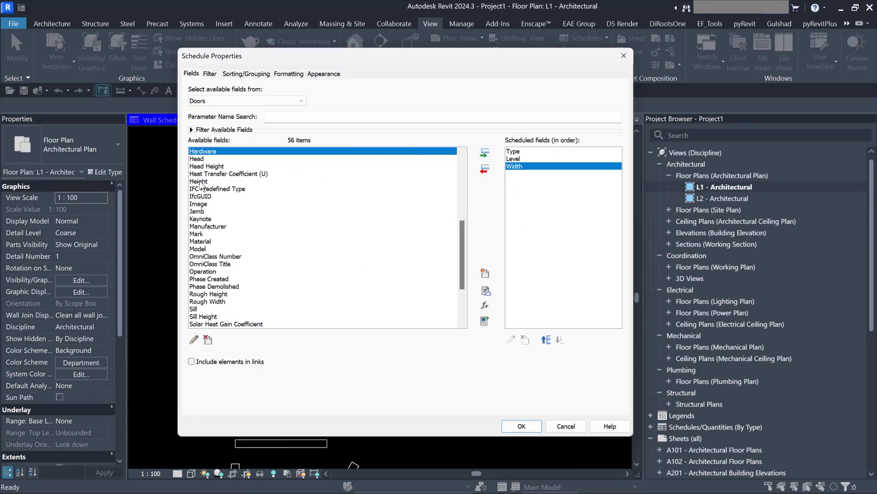
left_click(200, 182)
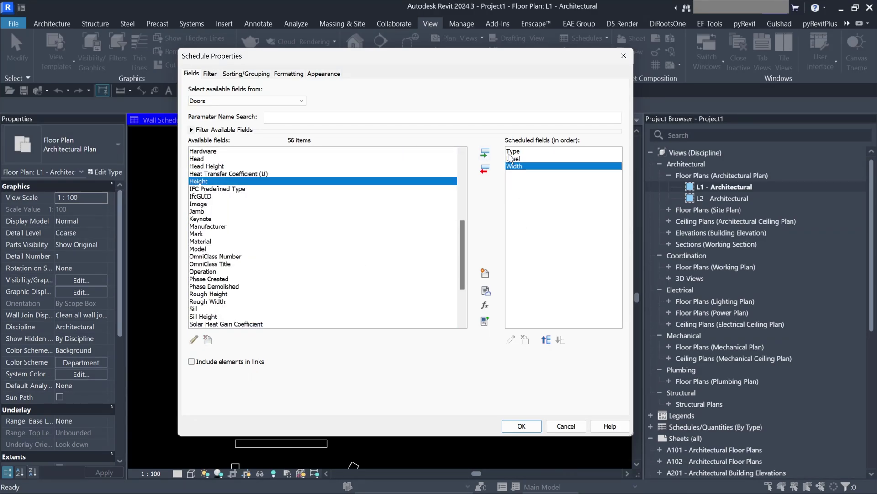
left_click(485, 154)
left_click(514, 158)
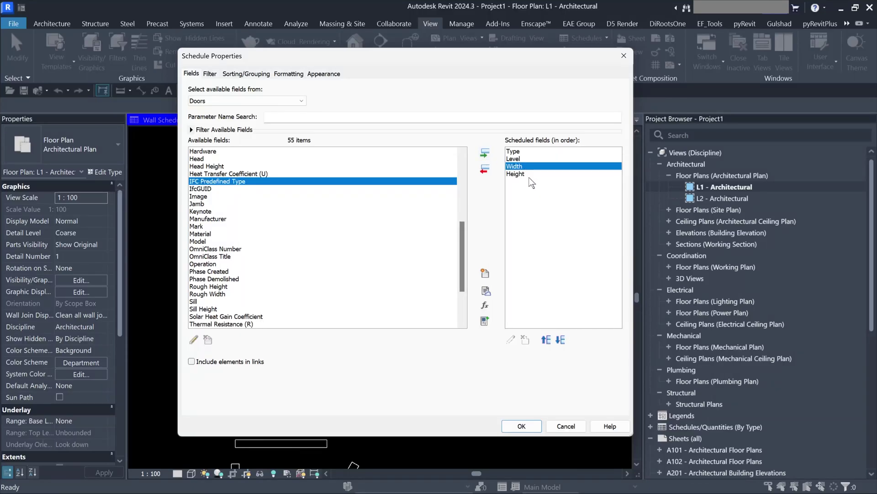
left_click(526, 174)
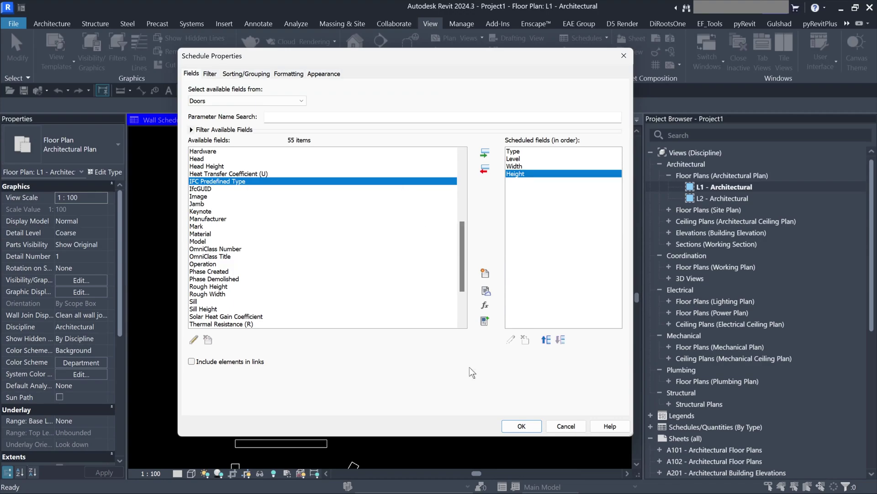
left_click(521, 425)
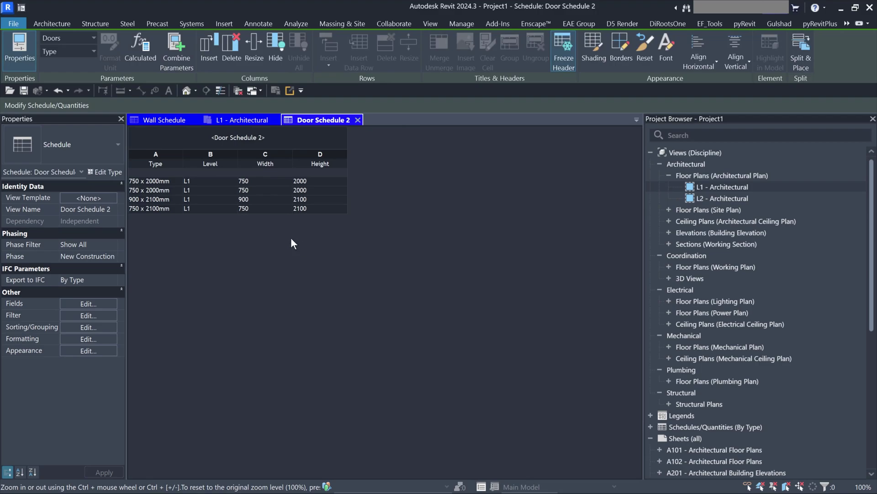
- Widen the Type column of the door schedule and review the values of the two 750 x 2000mm rows
left_click_drag(183, 154, 215, 154)
left_click(166, 178)
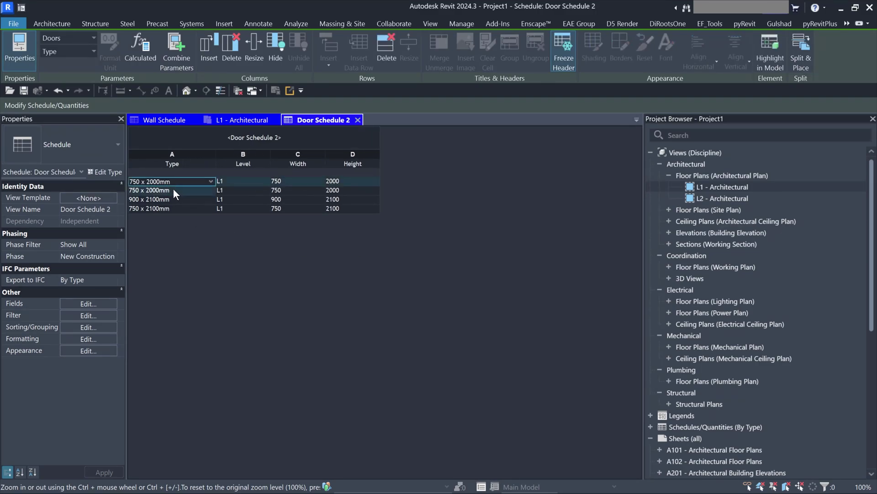
left_click(255, 181)
left_click(282, 181)
left_click(369, 182)
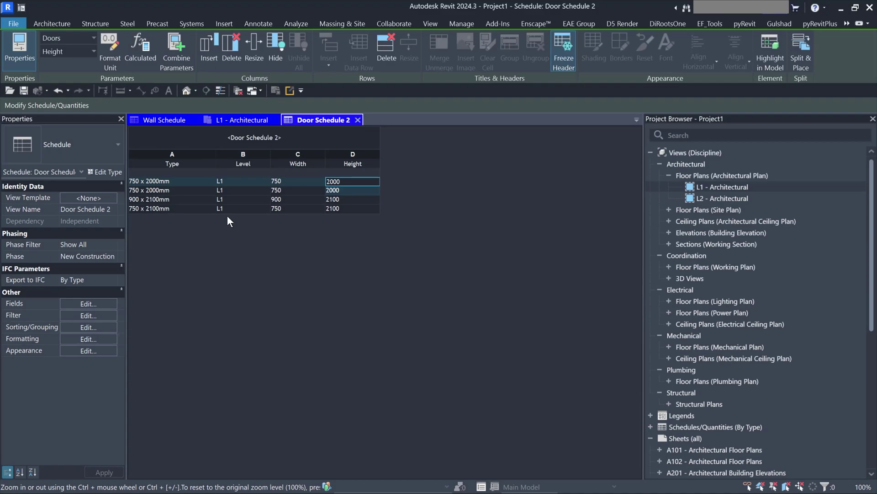
left_click_drag(185, 181, 336, 191)
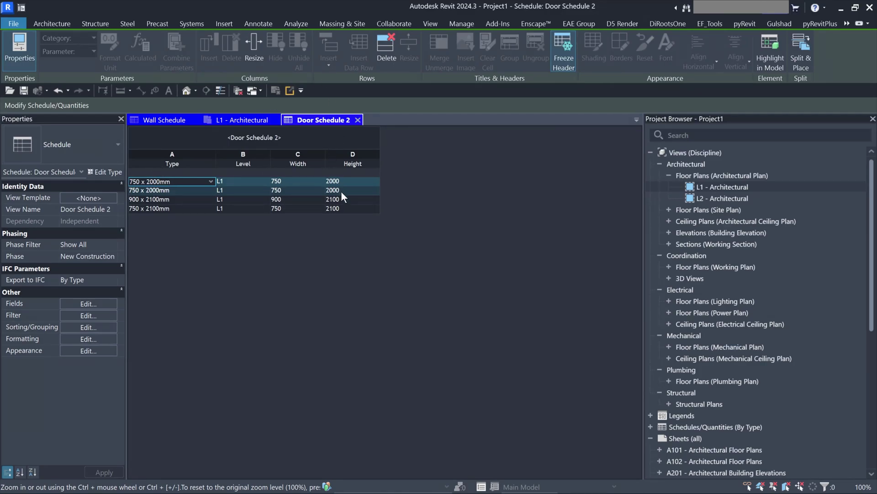
- Turn off itemizing every instance in the door schedule's sorting and grouping settings and apply it
left_click(89, 326)
left_click_drag(365, 54, 564, 52)
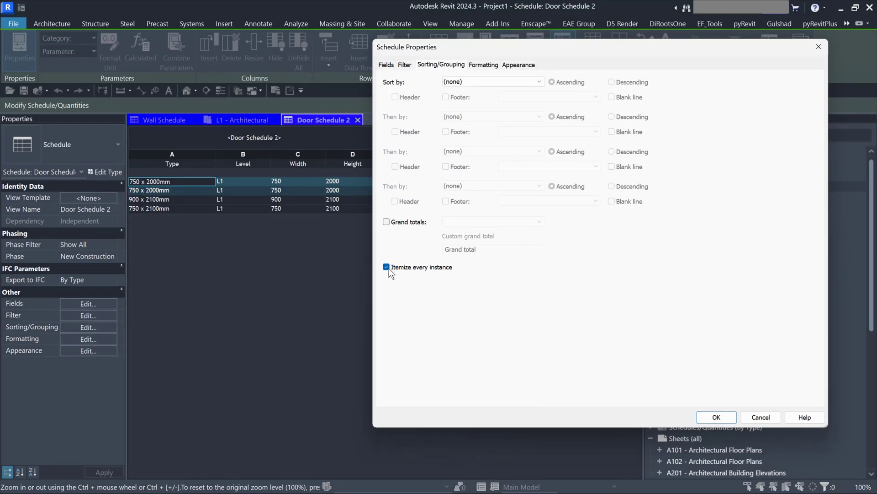
left_click(716, 417)
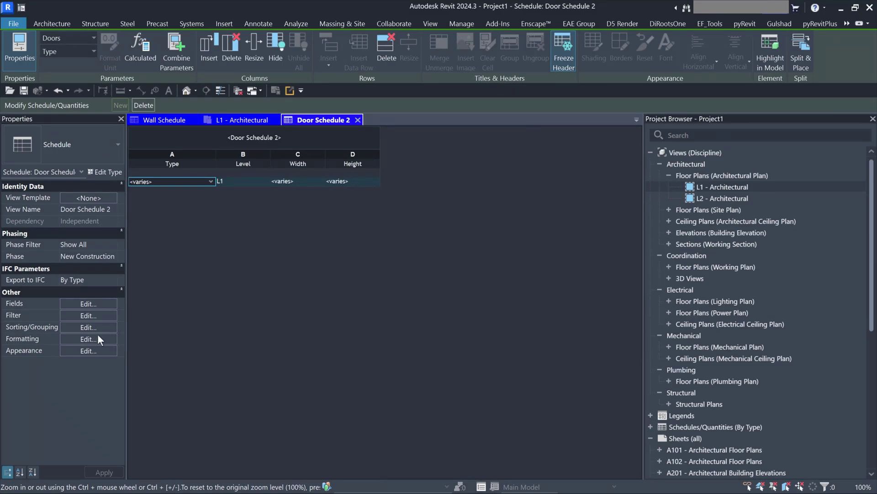
- Sort the door schedule by Type in ascending order and apply the settings
left_click(87, 325)
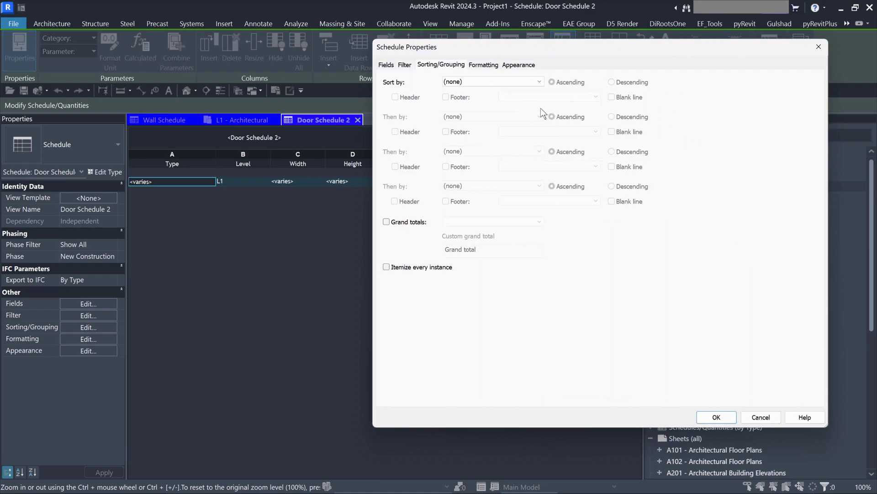
left_click(451, 83)
left_click(457, 98)
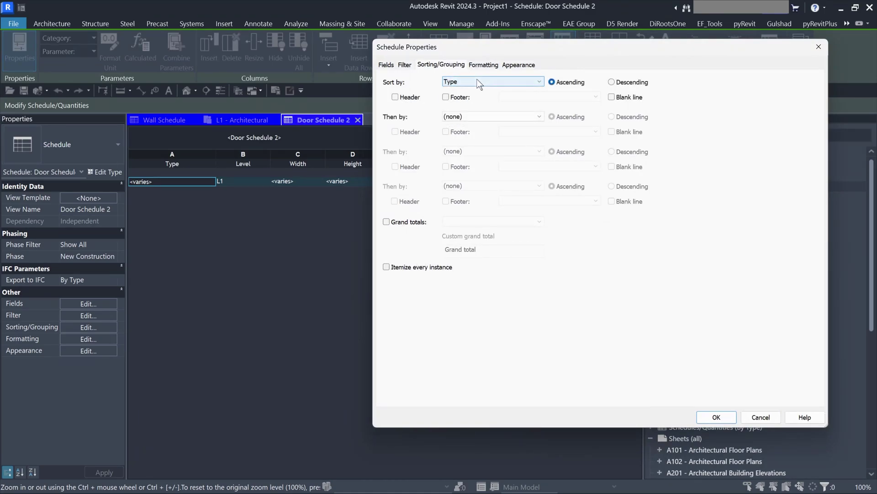
left_click(716, 417)
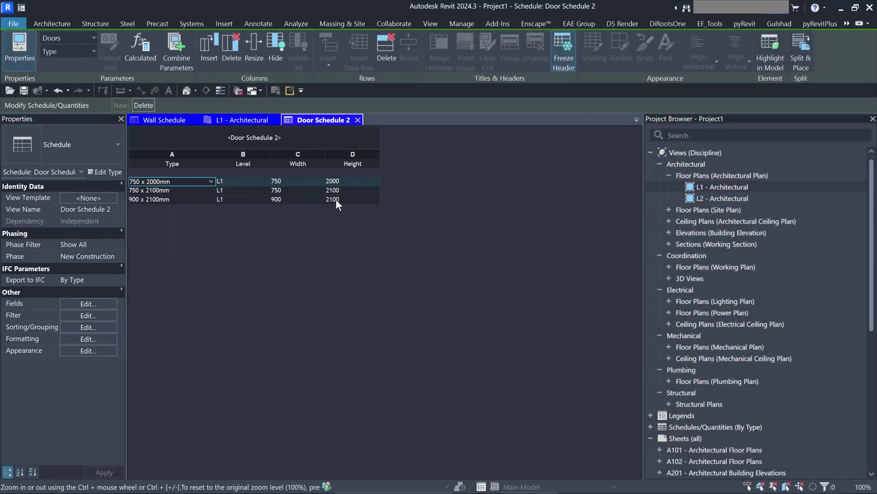
- Add the Count field, move it directly after Type, apply the change, and review the count of each door type
left_click(83, 315)
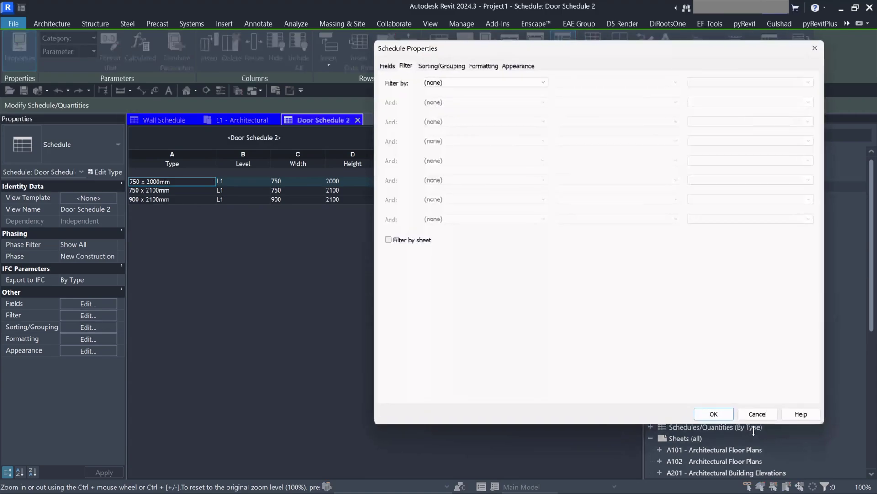
left_click(386, 64)
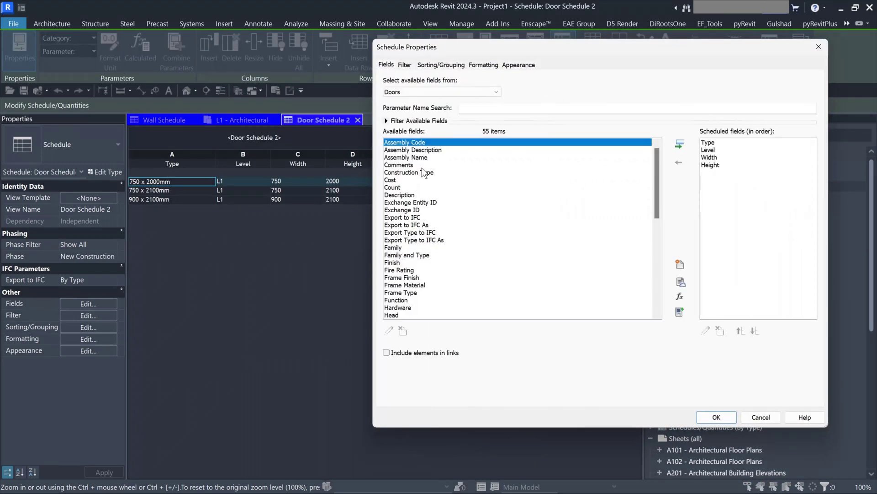
left_click(393, 187)
left_click(680, 145)
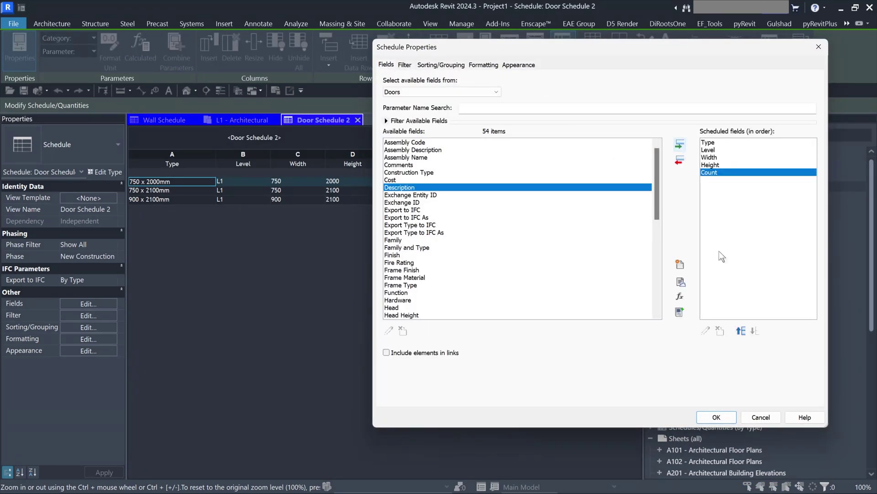
left_click(741, 331)
left_click(744, 332)
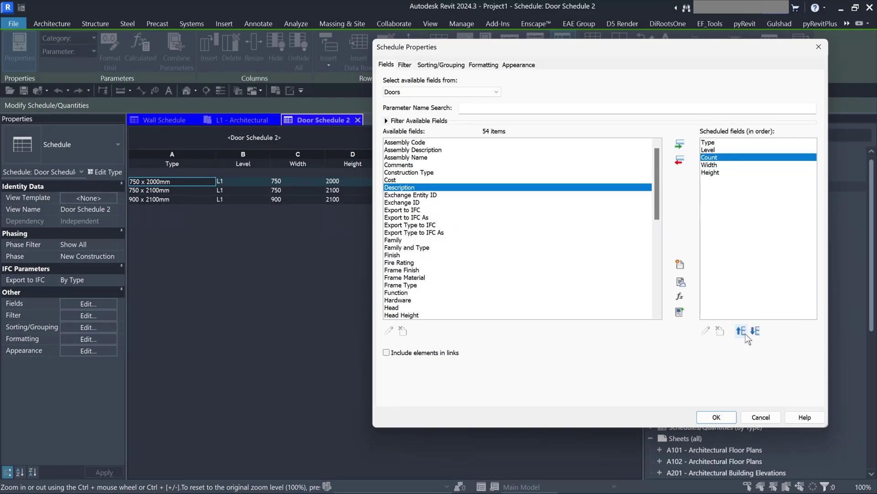
left_click(743, 331)
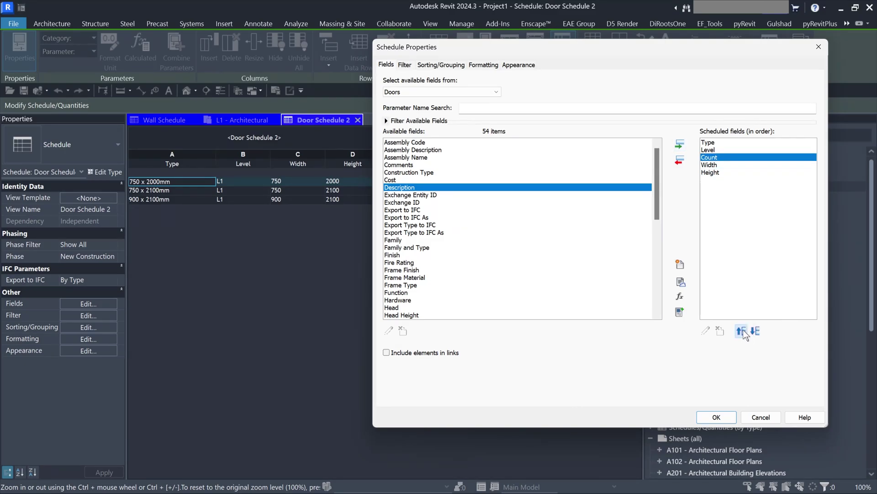
left_click(716, 417)
left_click(243, 181)
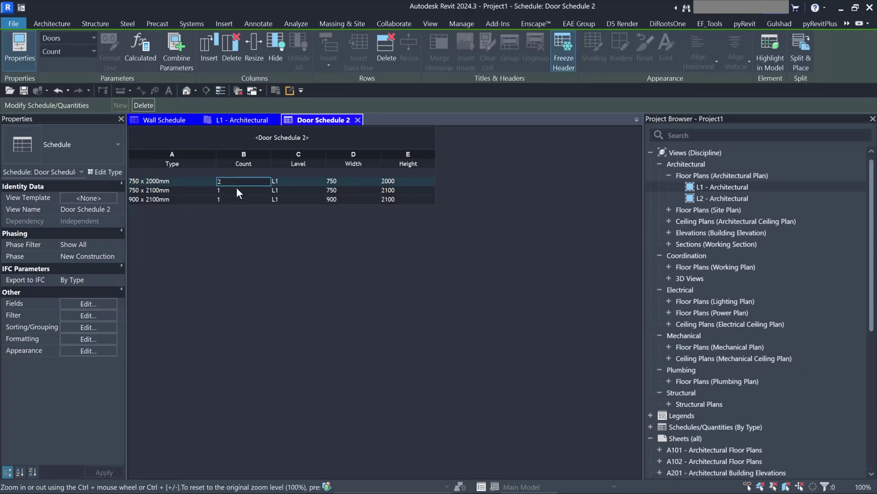
left_click(238, 189)
left_click(243, 199)
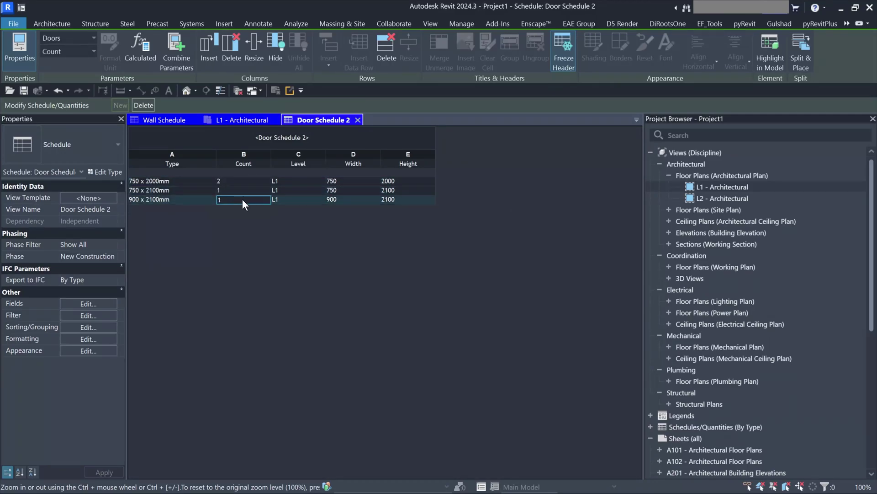
- Set the Count field's formatting in the door schedule to Calculate totals
left_click(75, 306)
left_click(492, 64)
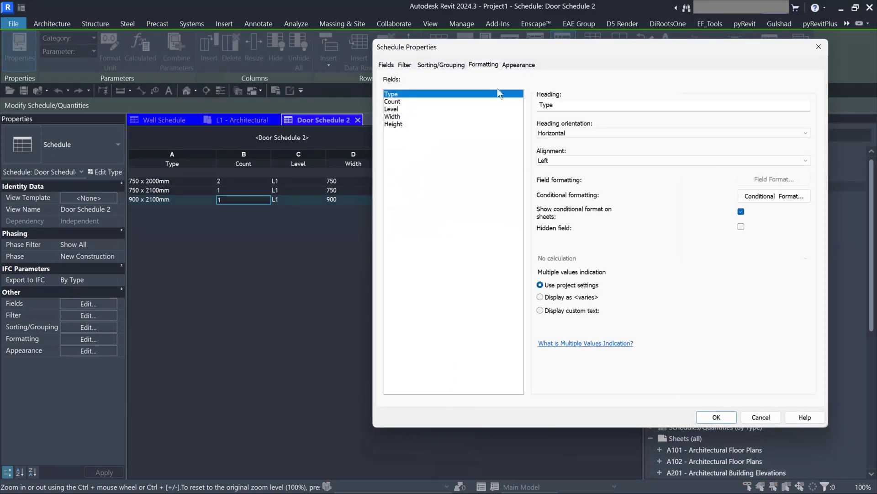
left_click(397, 101)
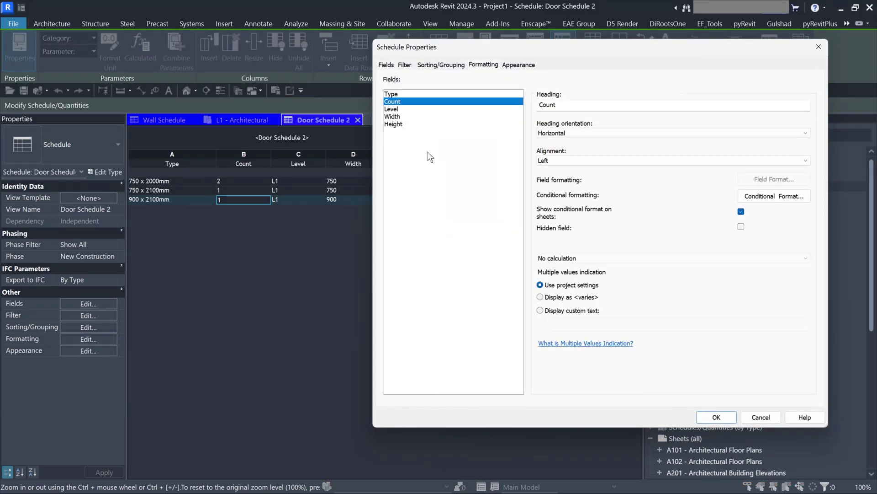
left_click(563, 258)
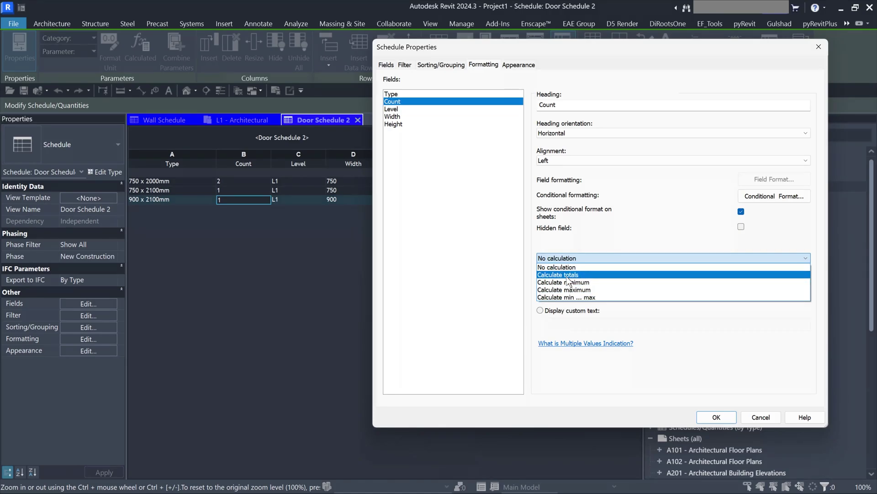
left_click(578, 275)
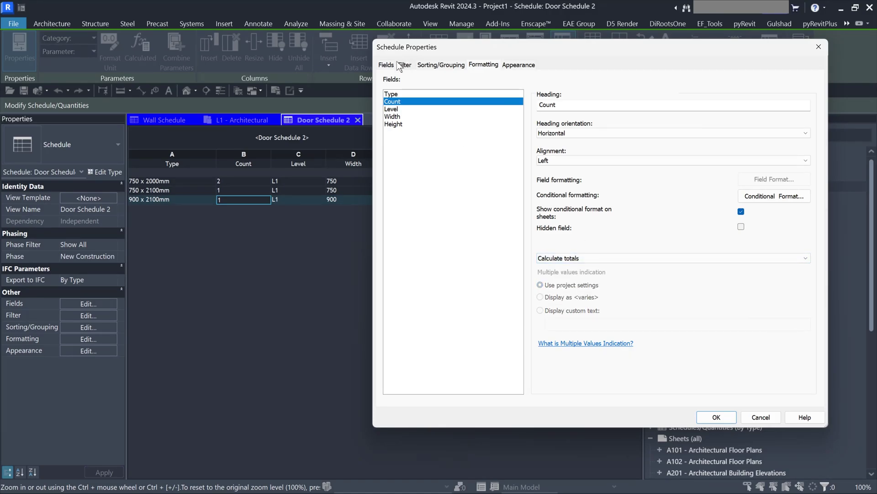
- Enable grand totals for the door schedule with the Totals only option, apply it, and review the 750 x 2000mm row
left_click(441, 64)
left_click(394, 223)
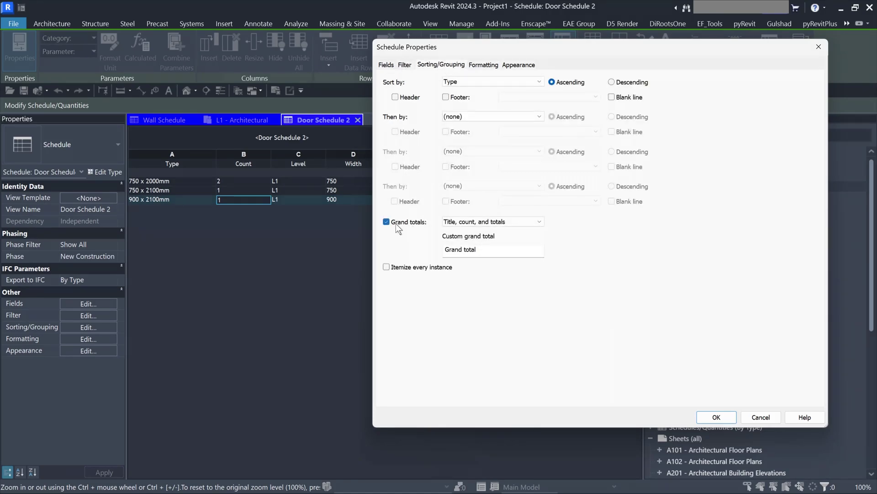
left_click(475, 222)
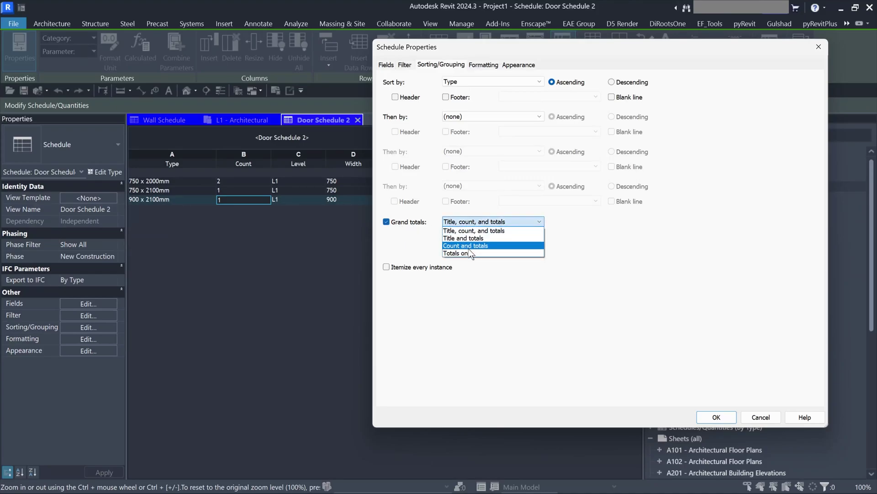
left_click(470, 246)
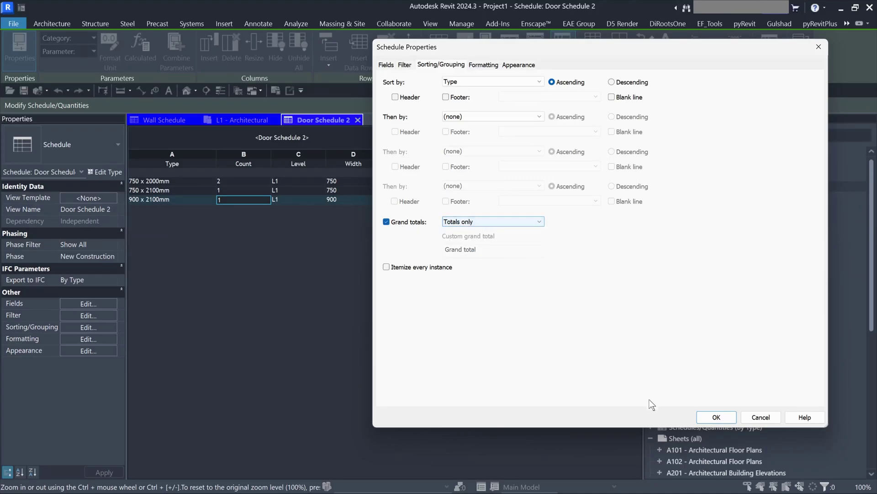
left_click(716, 416)
left_click(241, 182)
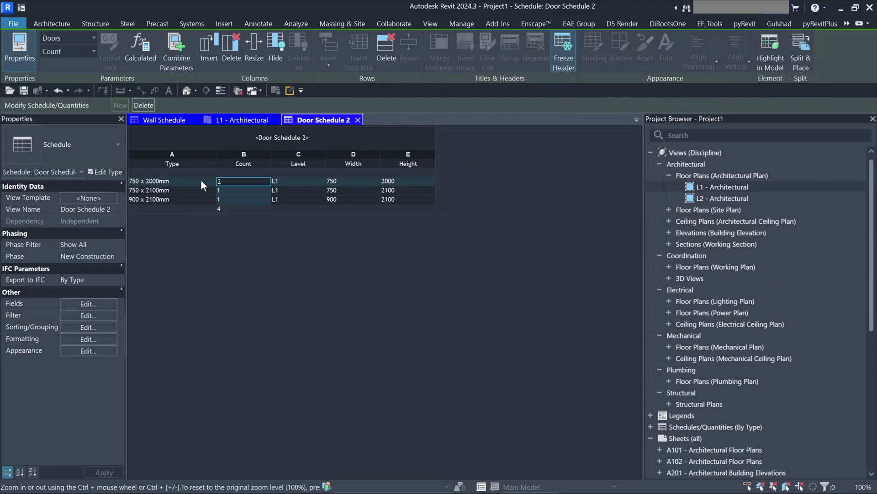
left_click(187, 182)
left_click(231, 182)
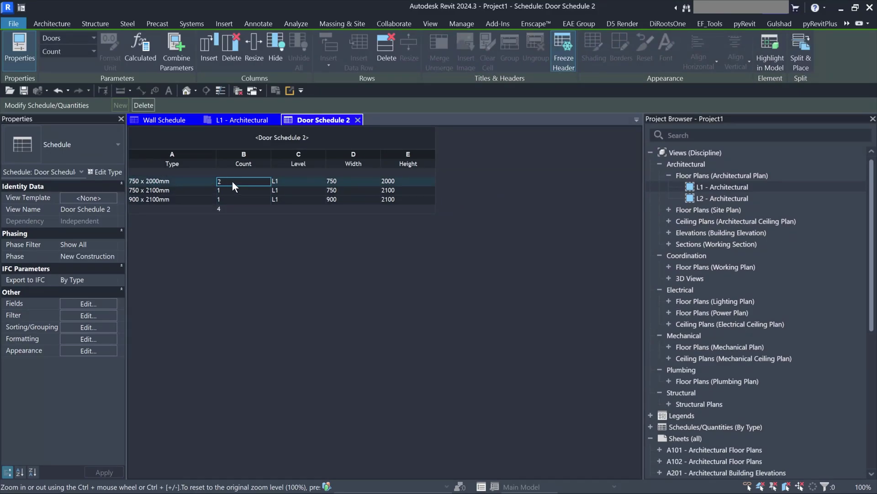
left_click(290, 180)
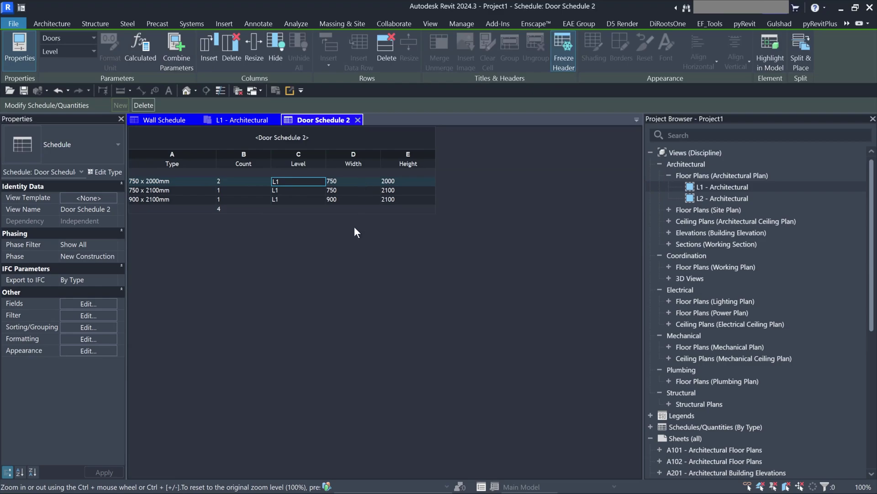
- Open the L2 - Architectural floor plan and draw an L-shaped pair of Generic - 200mm Masonry walls beside the underlaid L1 walls
double_click(733, 199)
middle_click_drag(441, 280, 387, 280)
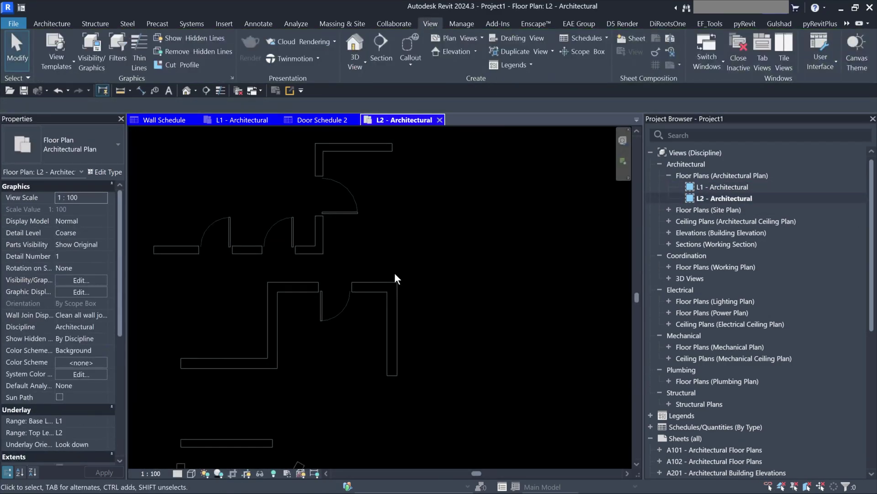
key("w")
key("a")
left_click(455, 223)
left_click(455, 334)
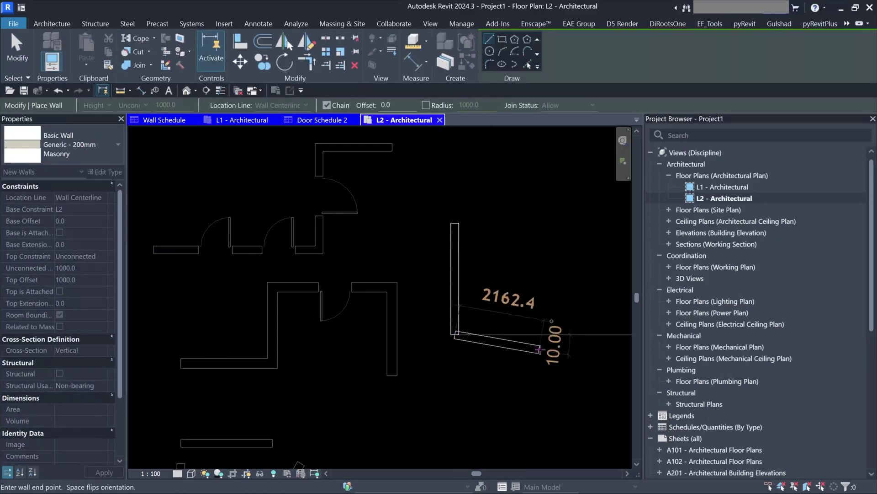
left_click(544, 334)
key("Escape")
key("Escape")
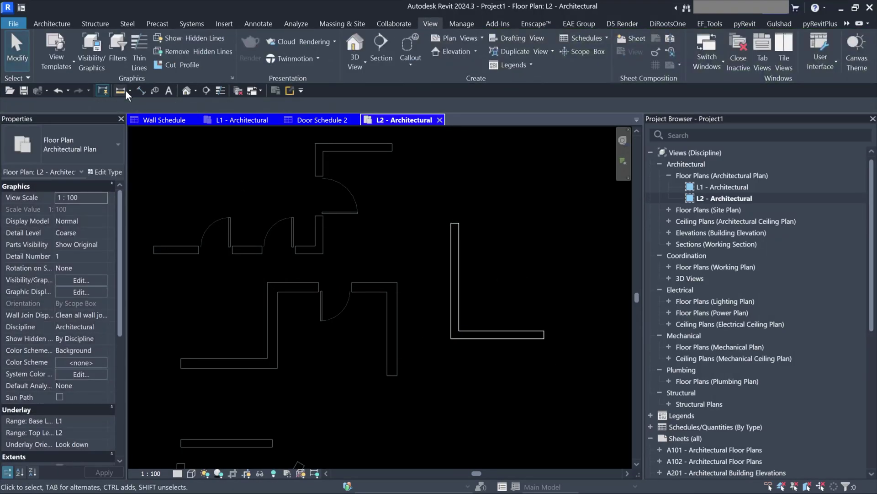
- Place a 750 x 2100mm door in each of the two L2 walls and check the 750 x 2100mm row's level in Door Schedule 2
middle_click_drag(443, 212, 427, 210)
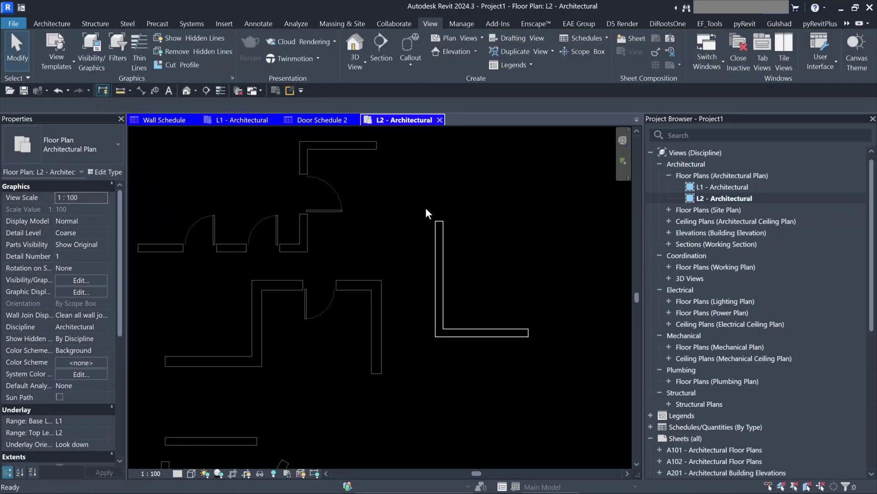
key("d")
key("r")
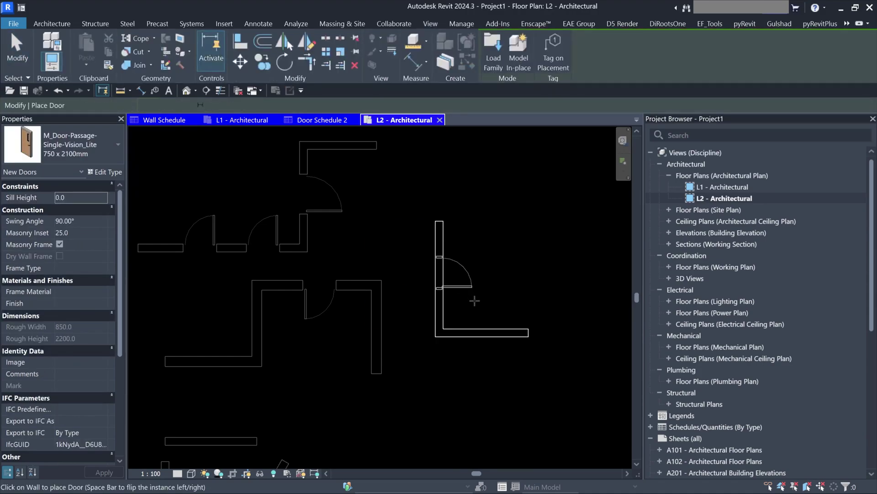
left_click(446, 272)
left_click(492, 326)
key("Escape")
key("Escape")
left_click(320, 119)
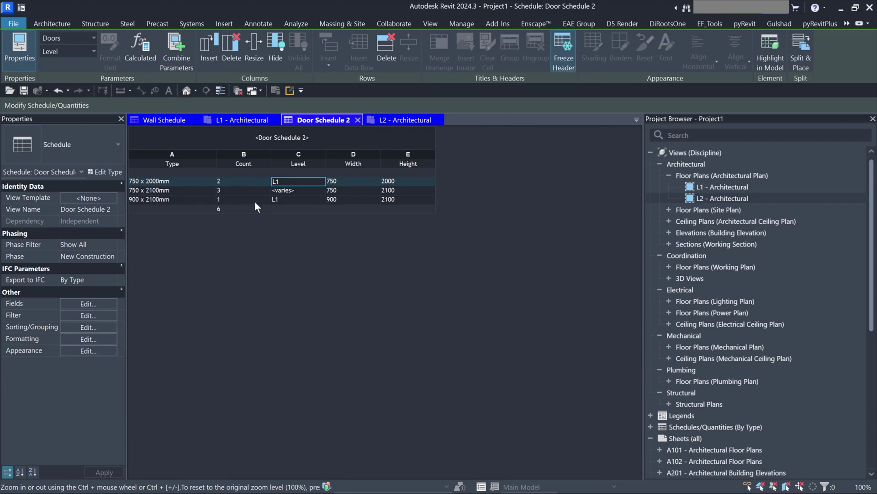
left_click(278, 192)
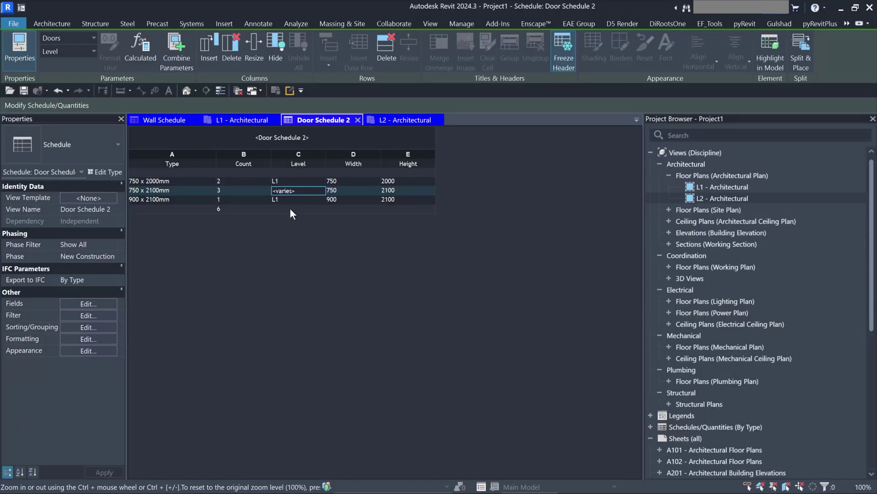
- Add Level as the second sorting criterion after Type in the door schedule and apply it
left_click(80, 327)
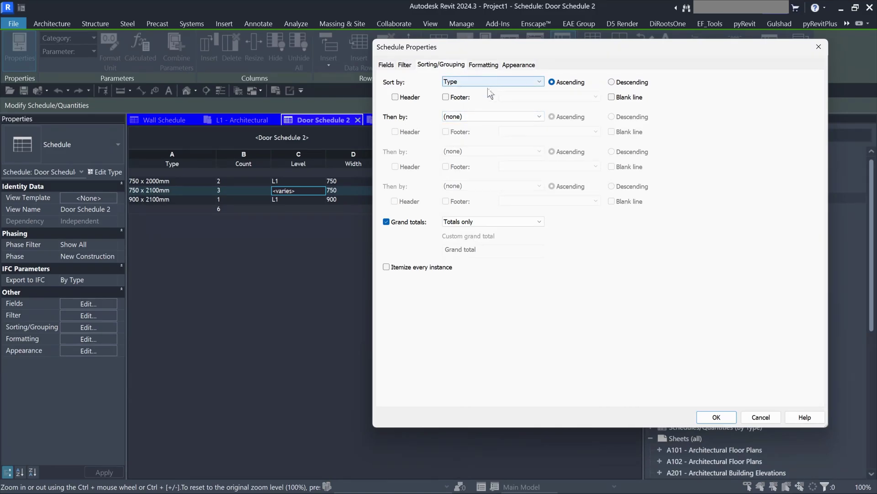
left_click(517, 117)
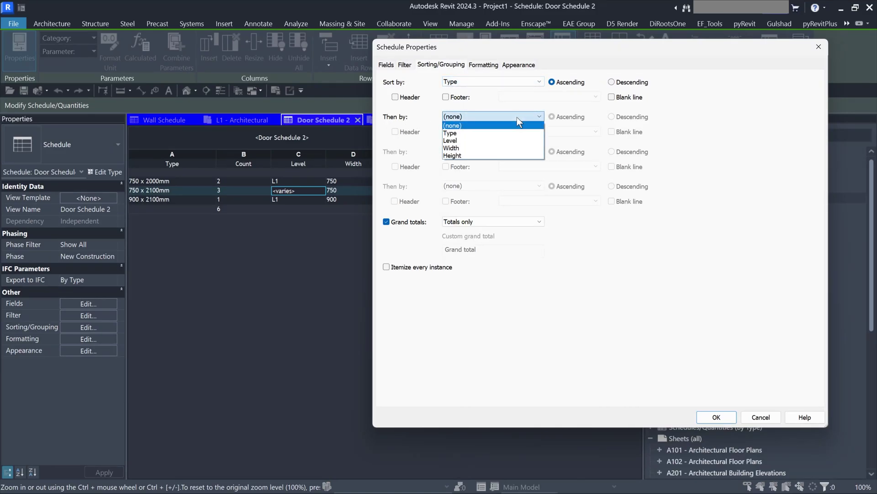
left_click(476, 140)
left_click(716, 417)
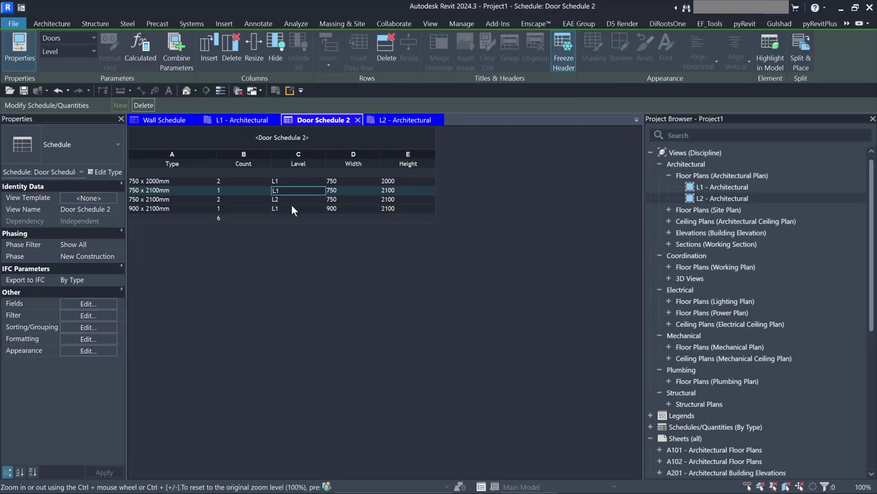
- Review the level assigned to each door type row in the schedule
left_click(180, 181)
left_click(311, 181)
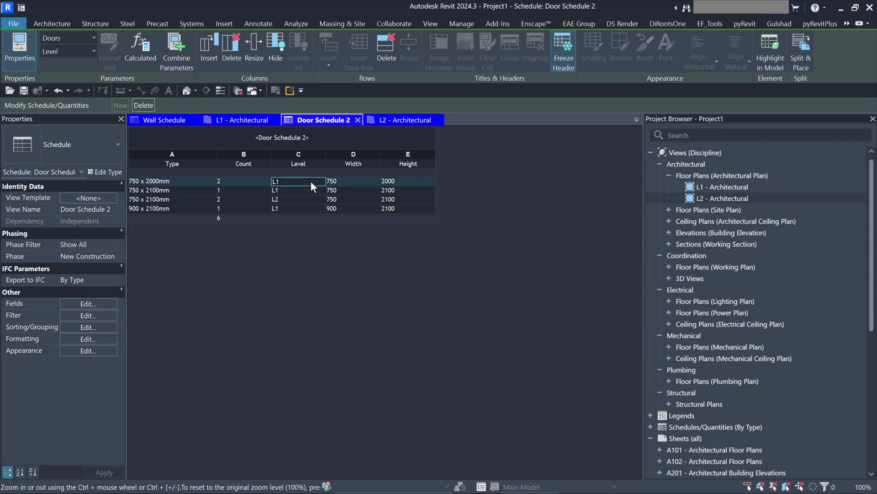
left_click(303, 191)
left_click(292, 180)
left_click(290, 190)
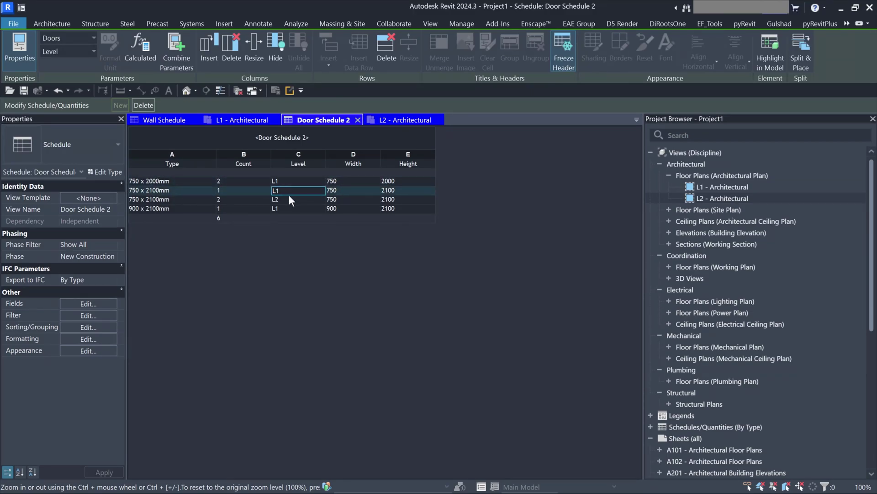
left_click(289, 200)
left_click(293, 208)
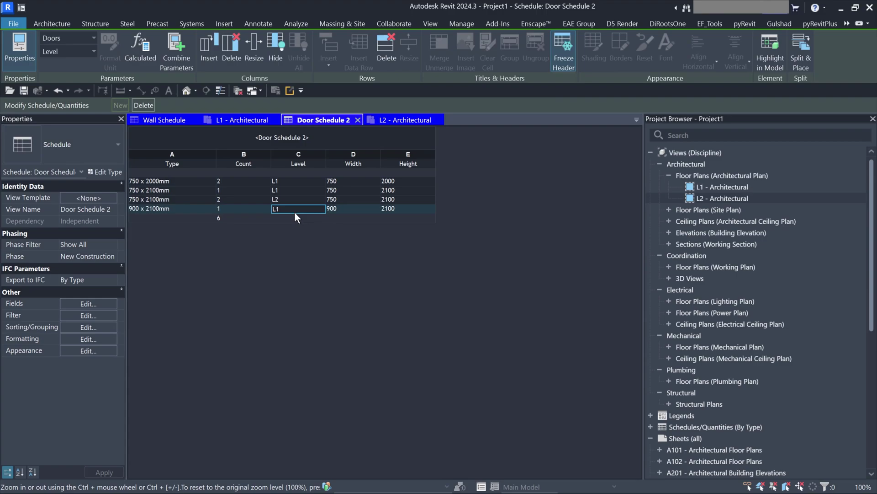
- Sort the door schedule by Level first and by Type second, apply the settings, and check the row order by level
left_click(94, 304)
left_click(434, 65)
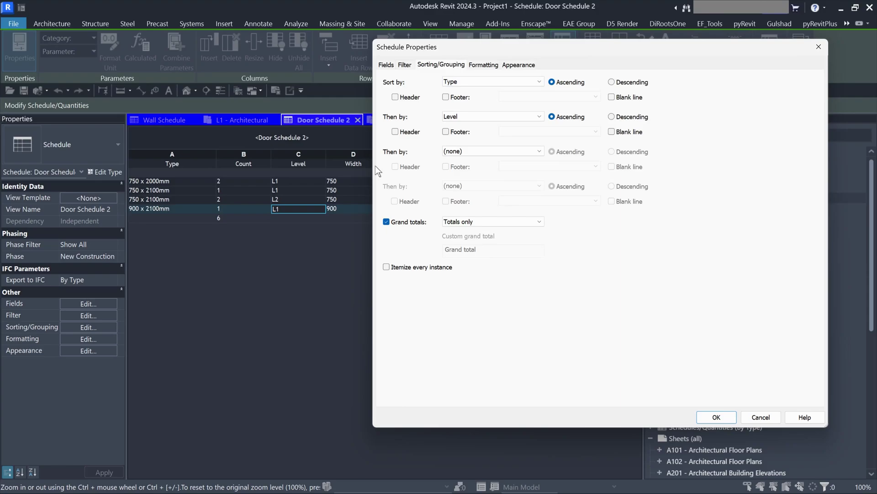
left_click(475, 82)
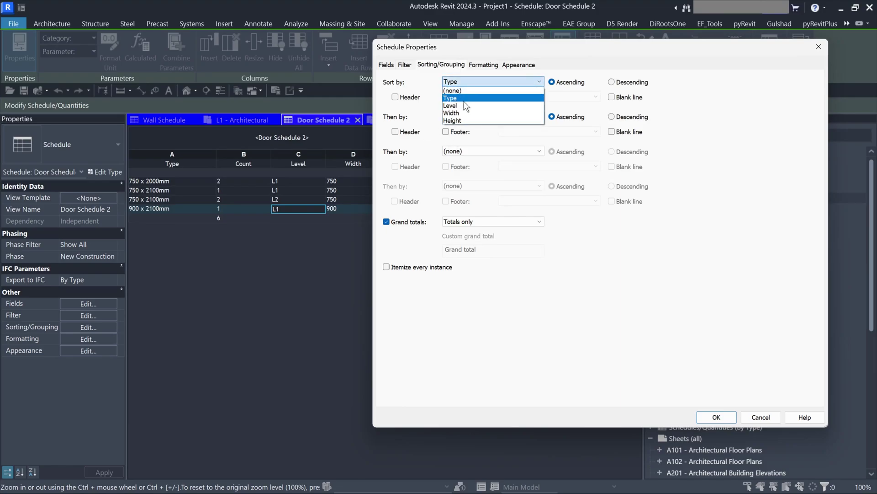
left_click(475, 110)
left_click(458, 121)
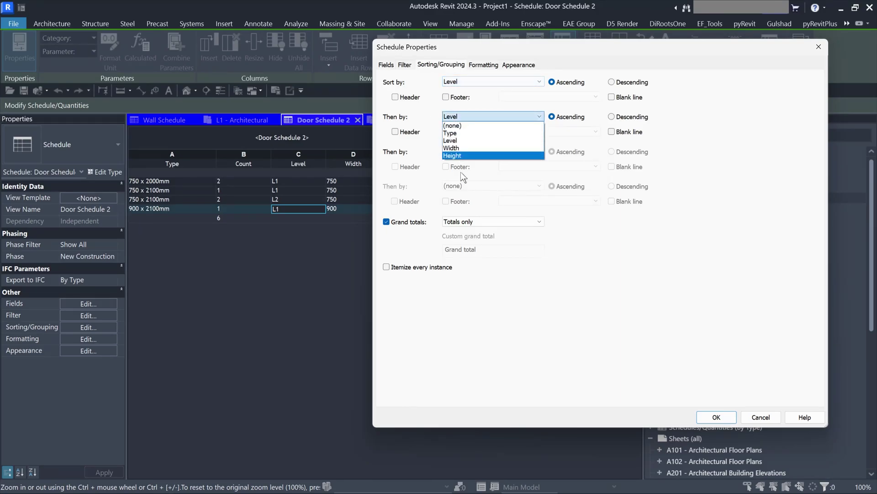
left_click(462, 133)
left_click(716, 418)
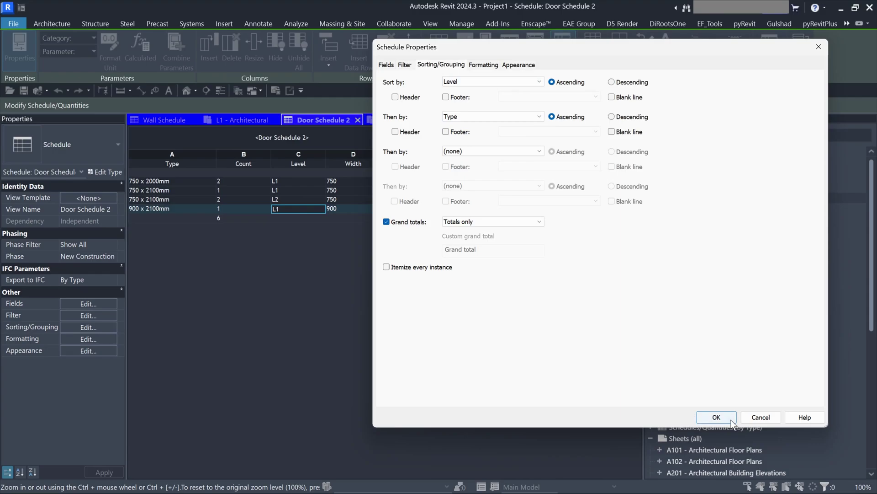
left_click(293, 181)
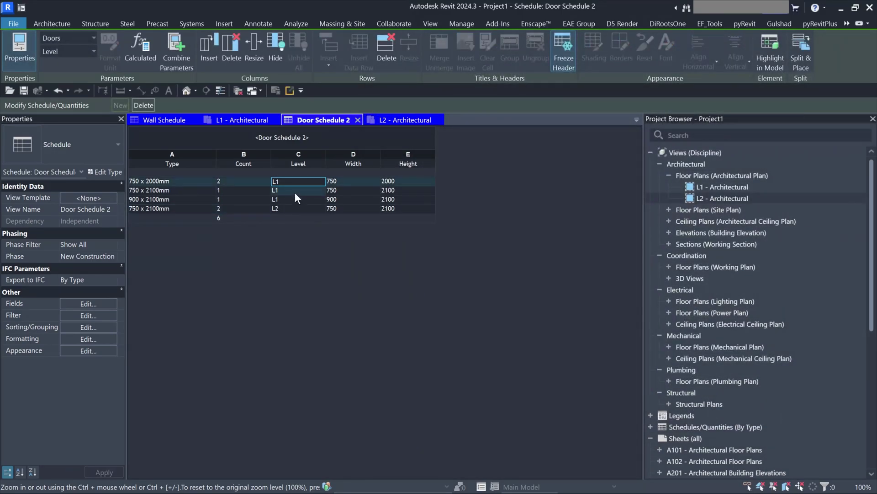
left_click(300, 209)
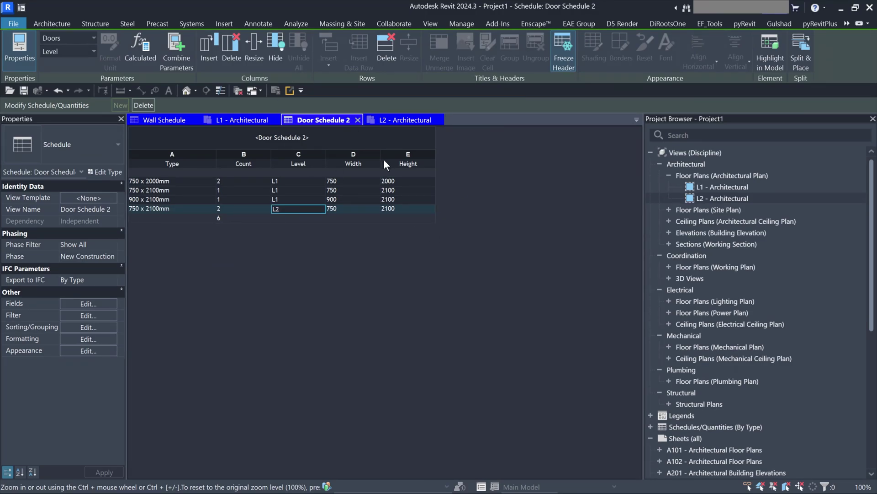
- Look through the L1 and L2 floor plans, the wall and door schedules, and the available schedule types
left_click(234, 121)
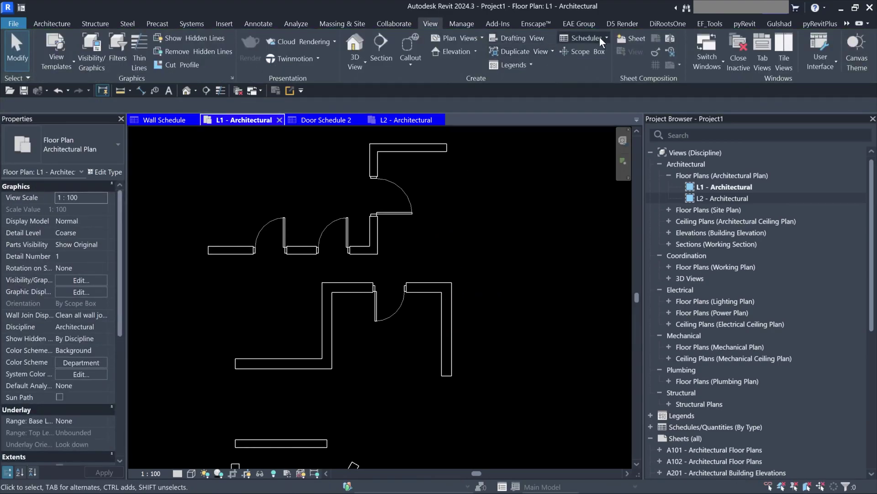
left_click(606, 39)
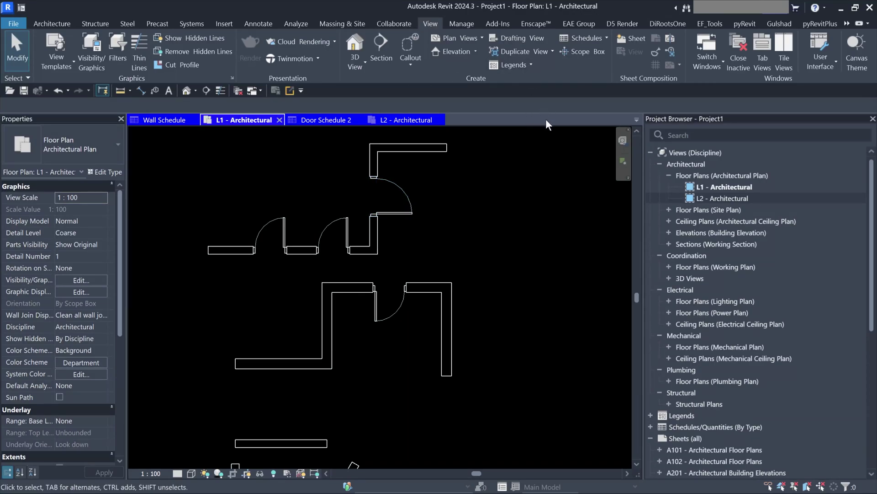
left_click(590, 40)
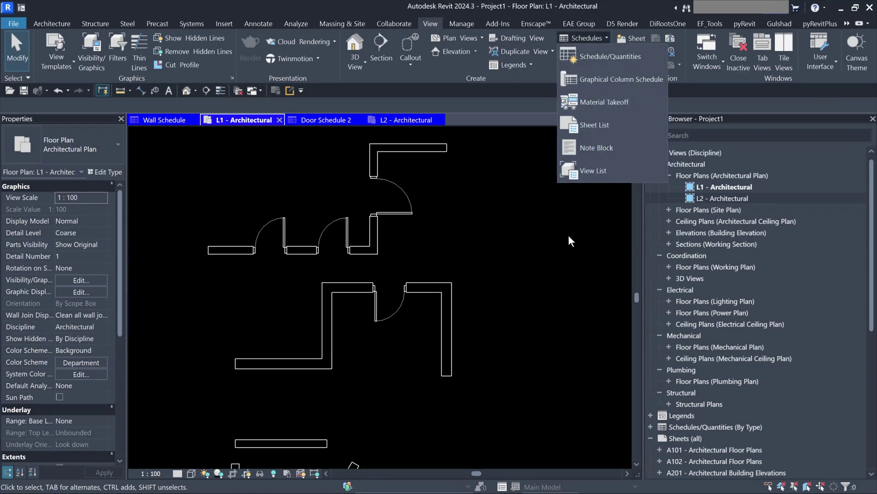
left_click(323, 120)
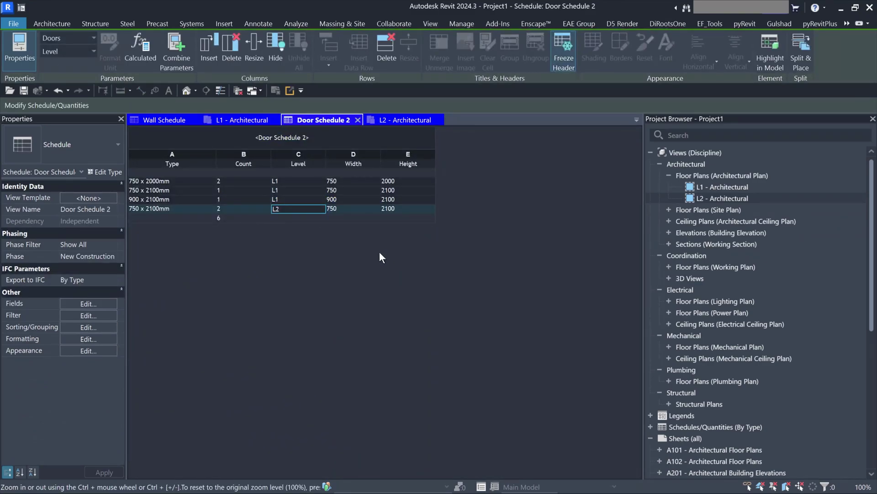
left_click(167, 120)
left_click(404, 120)
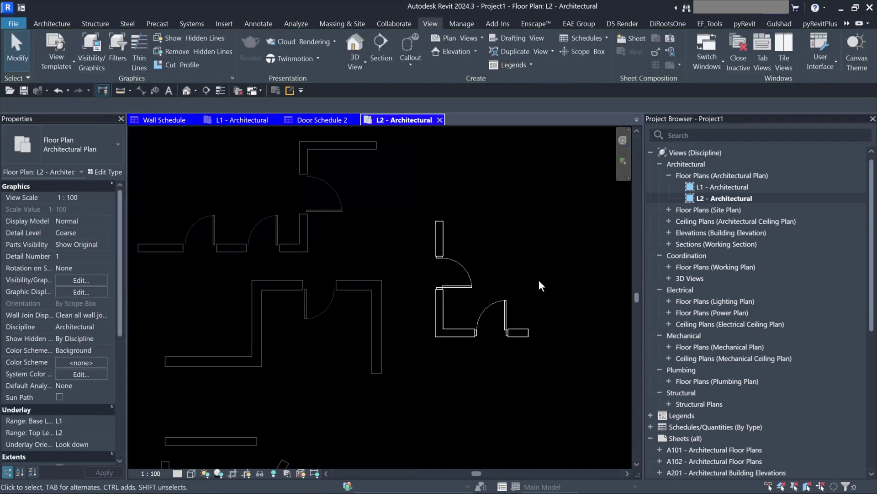
left_click(242, 120)
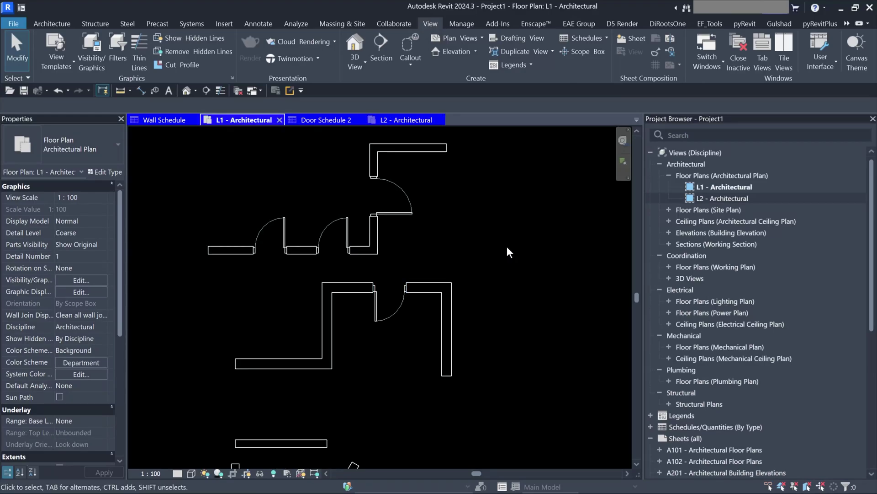
left_click(589, 43)
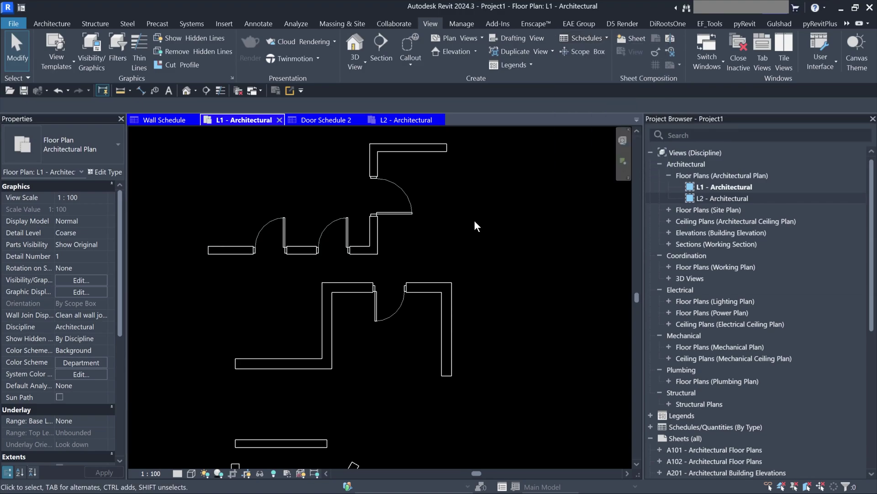